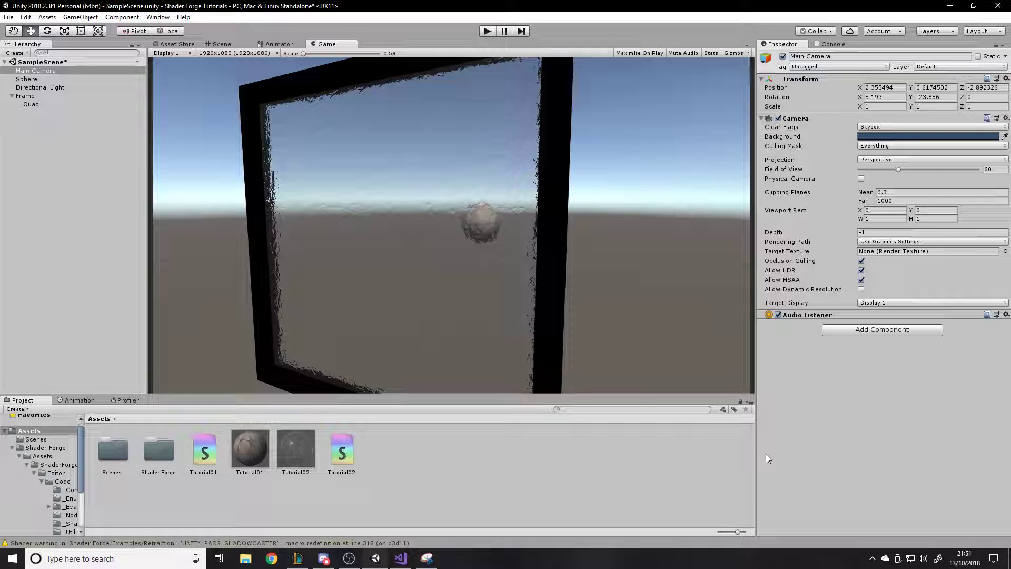
- Switch to the Scene view and examine the sphere up close, and the framed glass pane in front of it
click(219, 44)
scroll(571, 180, up, 10)
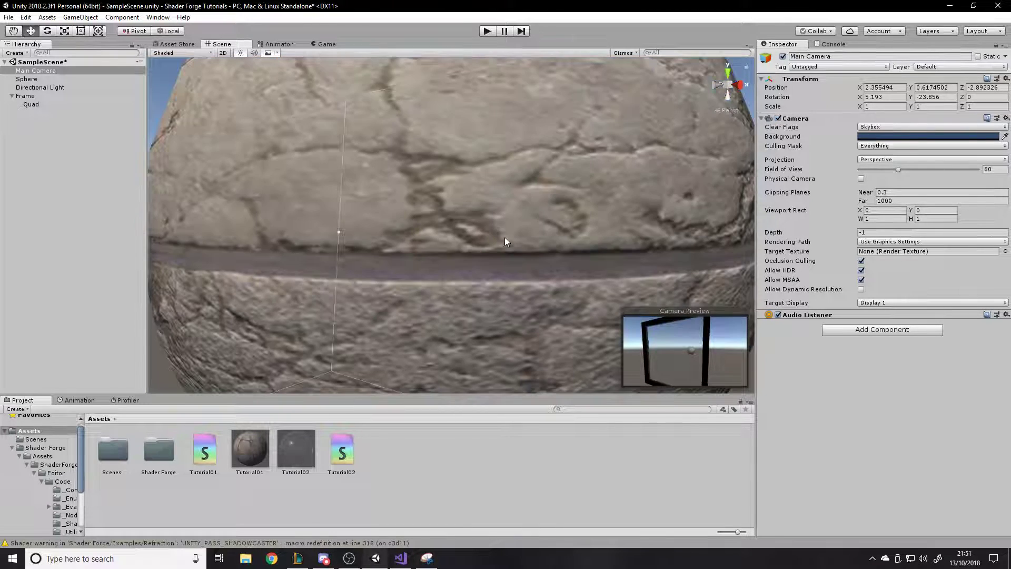
click(505, 237)
key(f)
right_drag(416, 198, 431, 169)
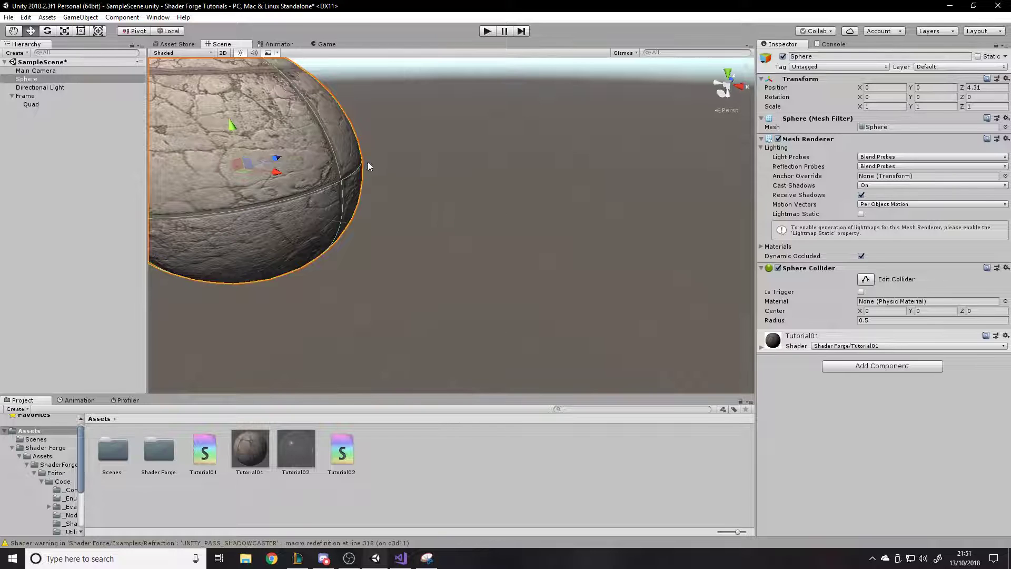
right_drag(370, 159, 358, 156)
right_drag(441, 171, 121, 153)
key(a)
key(w)
key(d)
alt+drag(348, 231, 846, 260)
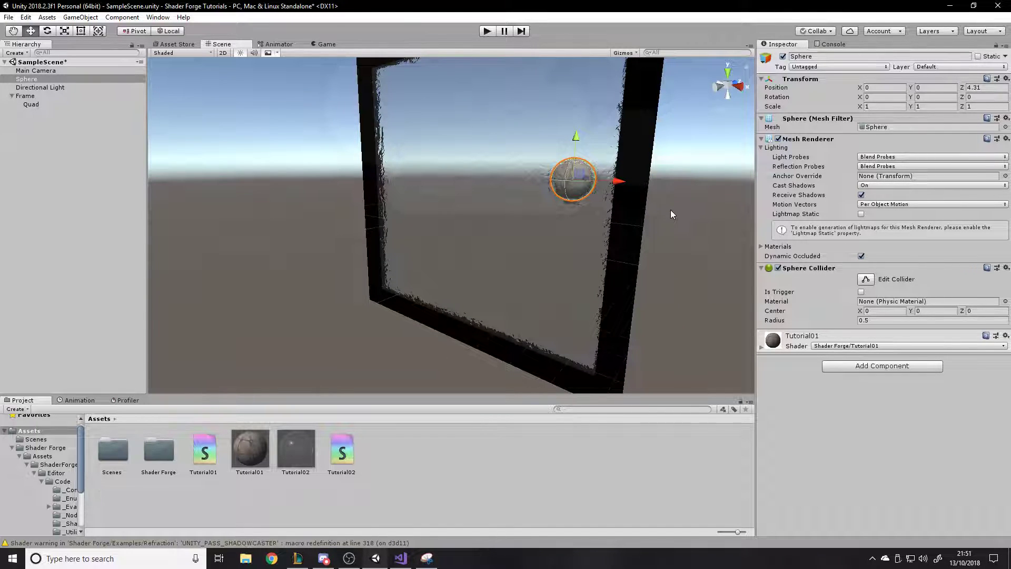
- Examine the refraction of the sphere through the framed quad from other viewing angles
click(687, 207)
right_drag(688, 208, 478, 219)
click(495, 210)
drag(478, 220, 508, 247)
key(ctrl+z)
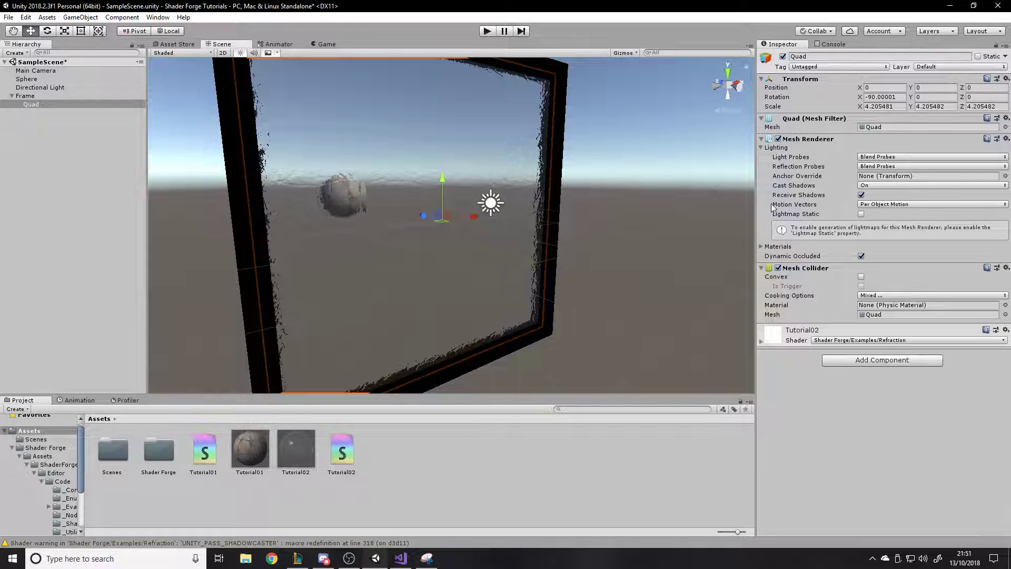
right_drag(506, 186, 618, 261)
click(655, 240)
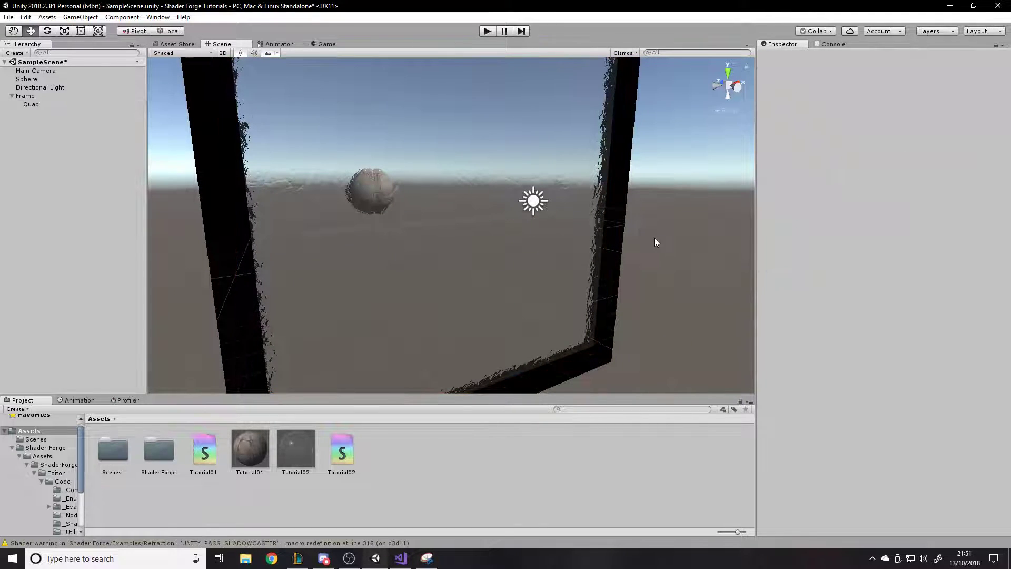
- Delete the existing Tutorial02 shader asset and check the quad in the frame
click(343, 454)
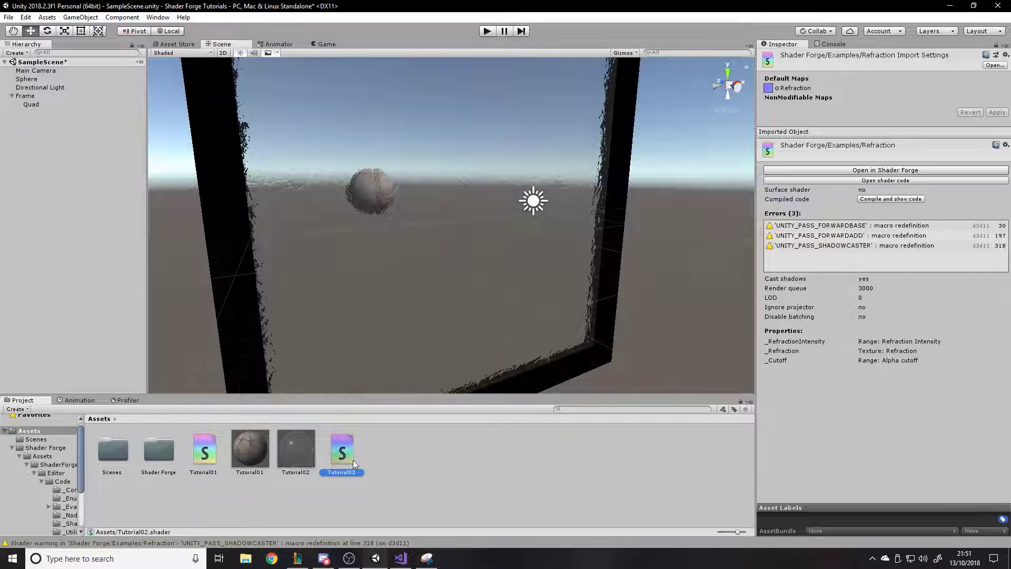
key(Delete)
click(511, 268)
mouse_move(512, 268)
right_down()
mouse_move(752, 264)
mouse_move(494, 268)
right_up()
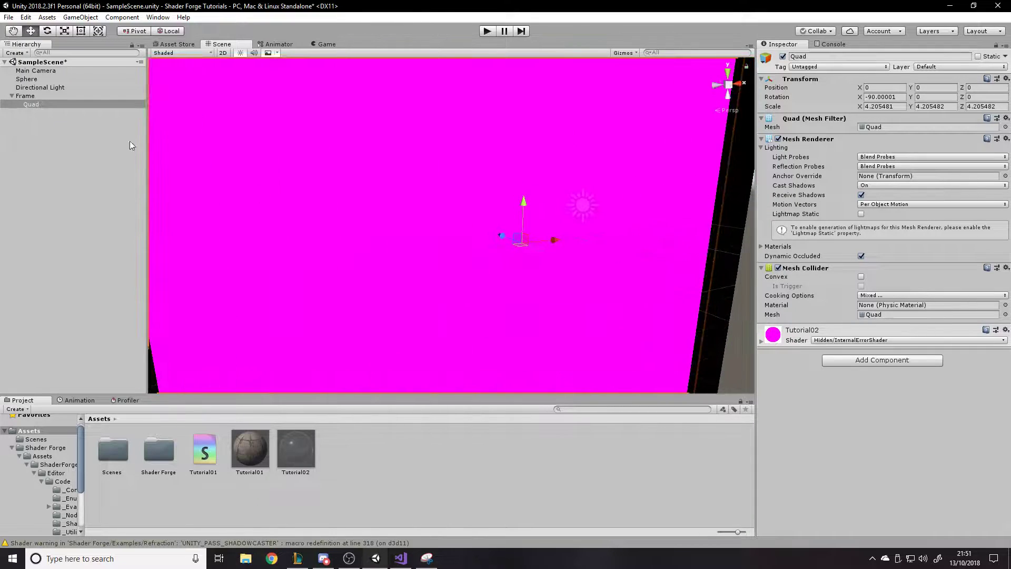
right_click(67, 146)
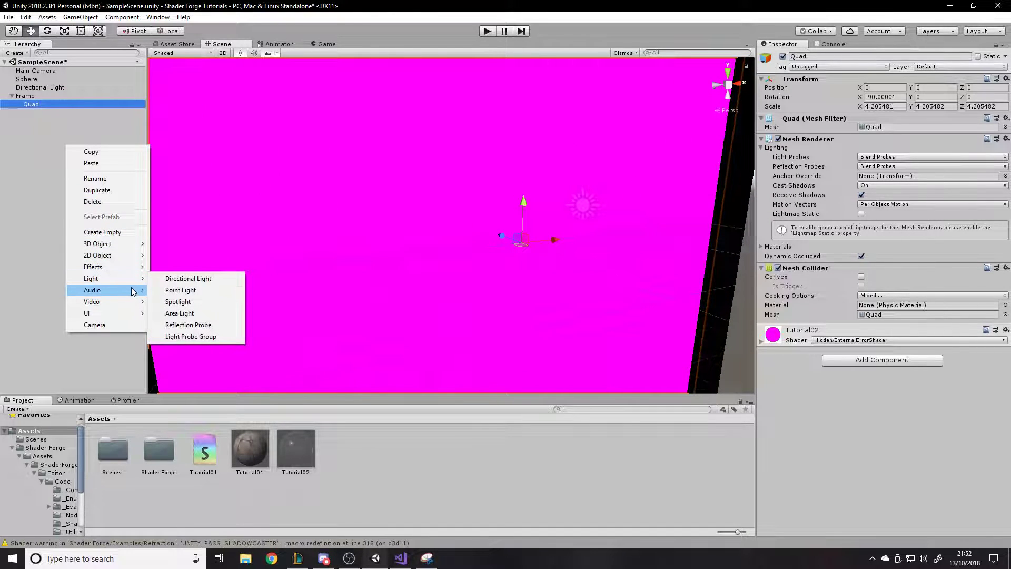
mouse_move(132, 245)
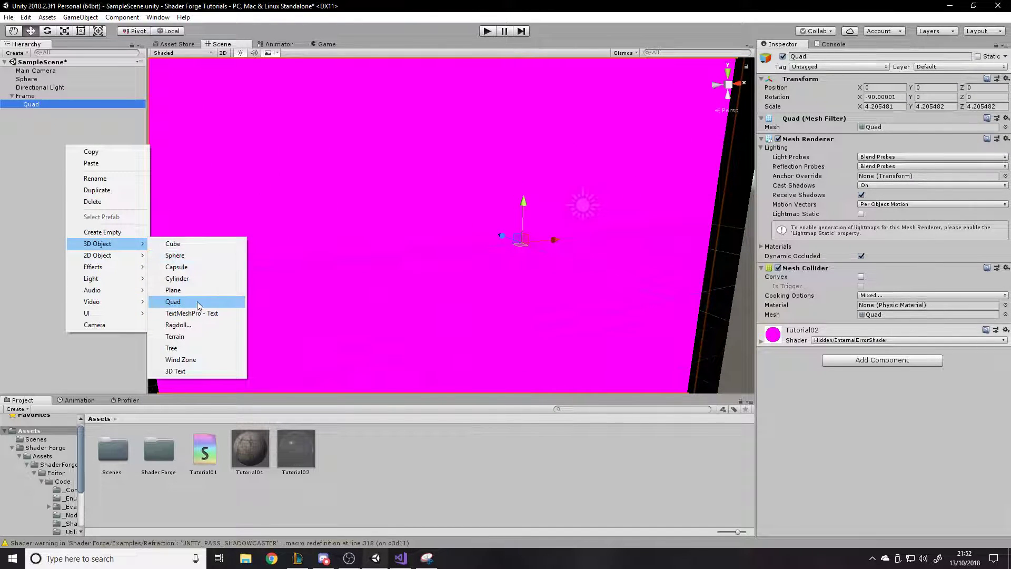
click(365, 469)
mouse_move(511, 289)
right_down()
mouse_move(516, 280)
mouse_move(341, 388)
mouse_move(381, 274)
mouse_move(648, 283)
mouse_move(441, 285)
mouse_move(567, 284)
mouse_move(512, 282)
right_up()
key(s)
key(a)
key(d)
click(441, 286)
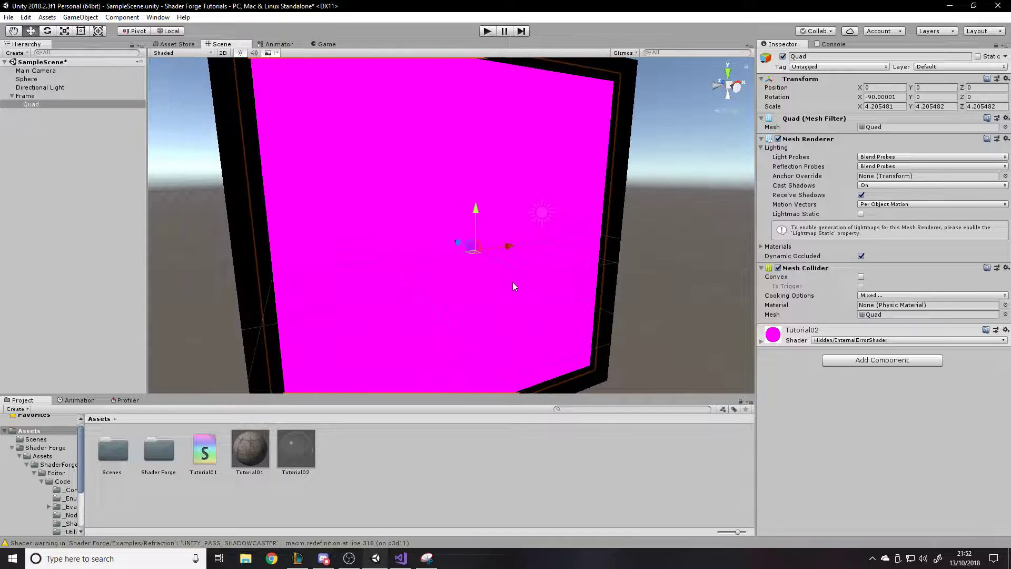
right_click(371, 443)
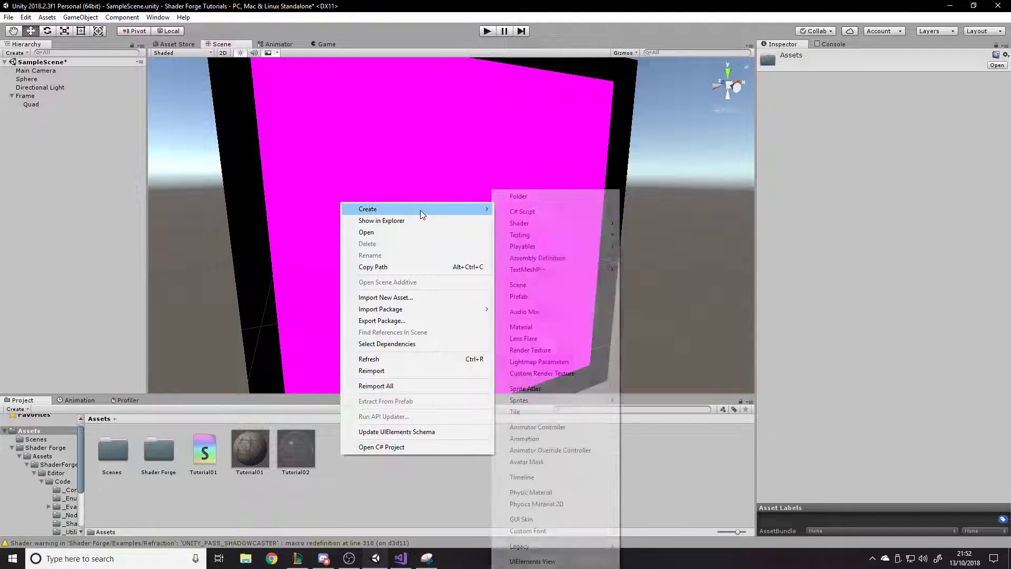
- Create a new Unlit shader in Shader Forge and save it as Tutorial02 in the Assets folder
click(158, 17)
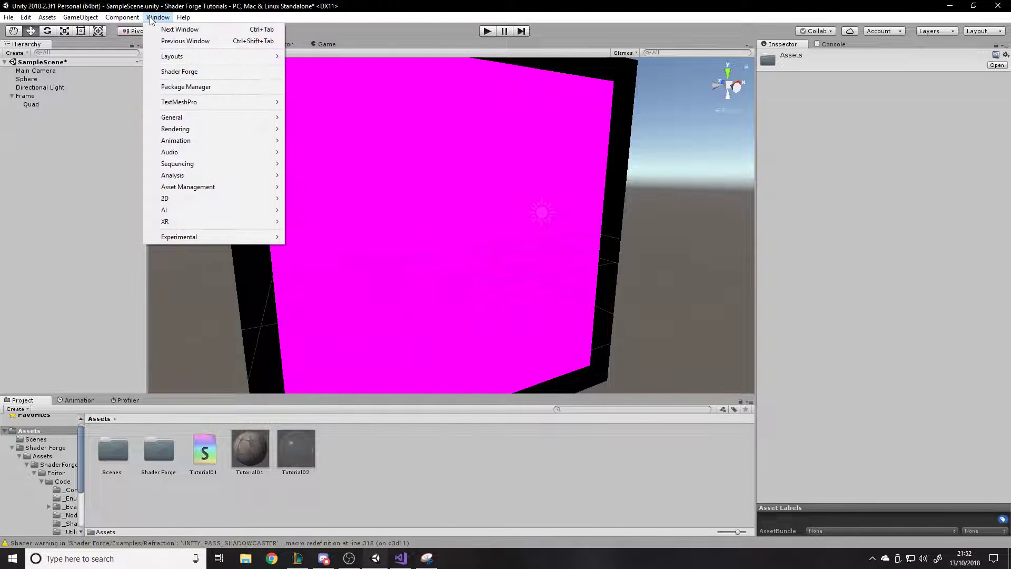
click(213, 73)
click(454, 267)
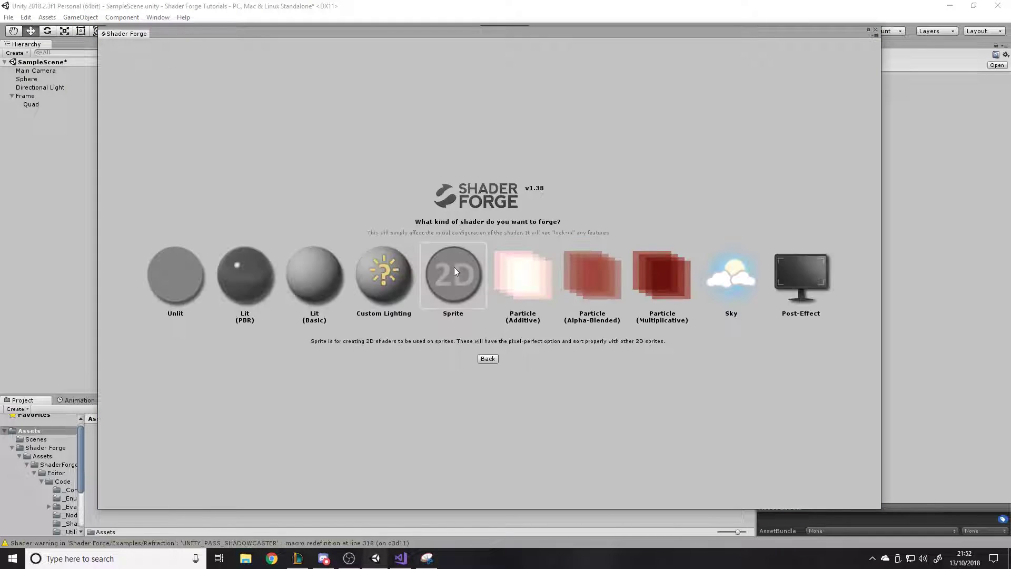
click(207, 308)
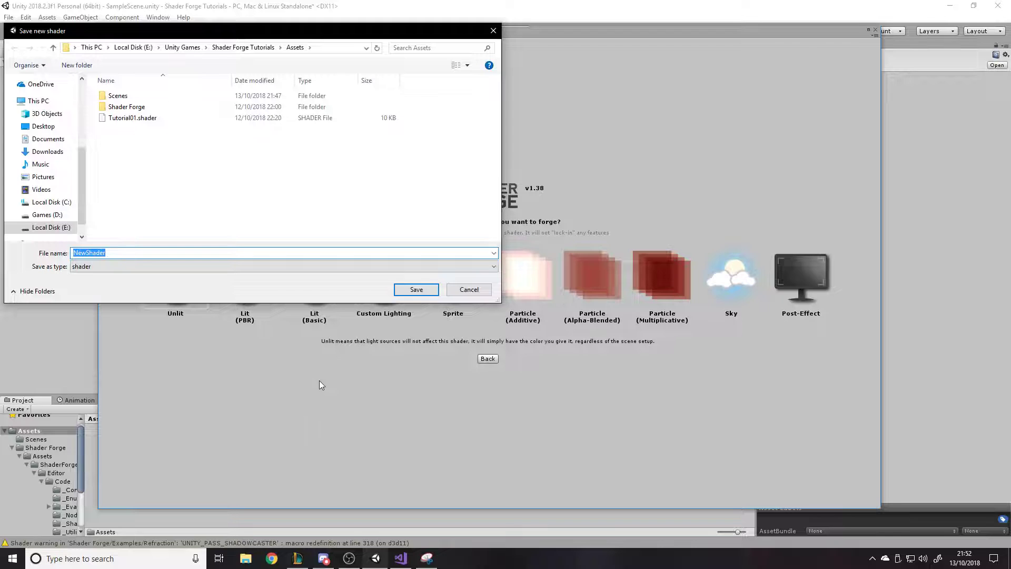
text(Tutorial02)
key(Return)
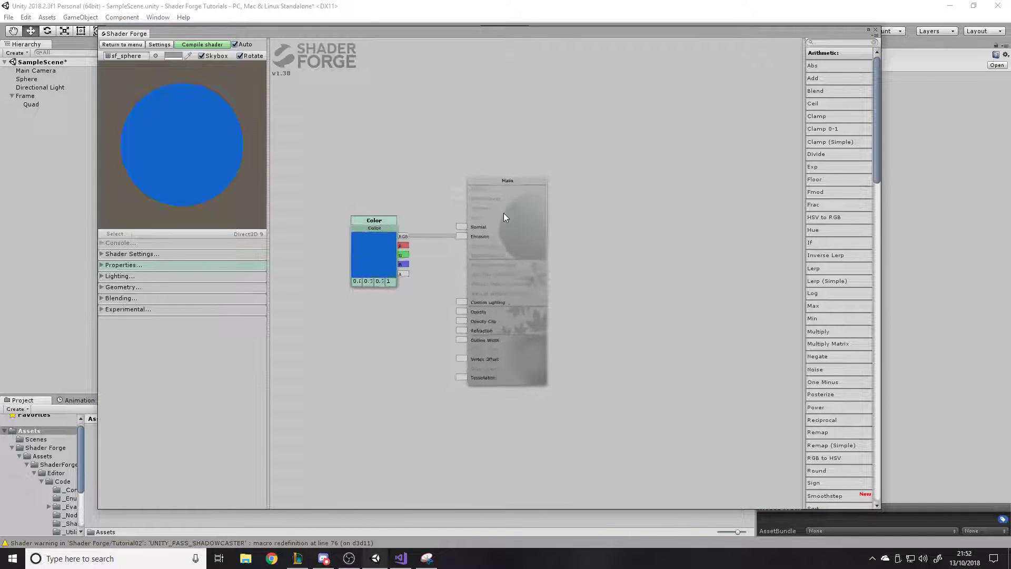
- Move the Shader Forge window off the project assets and assign the Tutorial02 shader to the Tutorial02 material
drag(353, 32, 357, 520)
drag(342, 454, 294, 461)
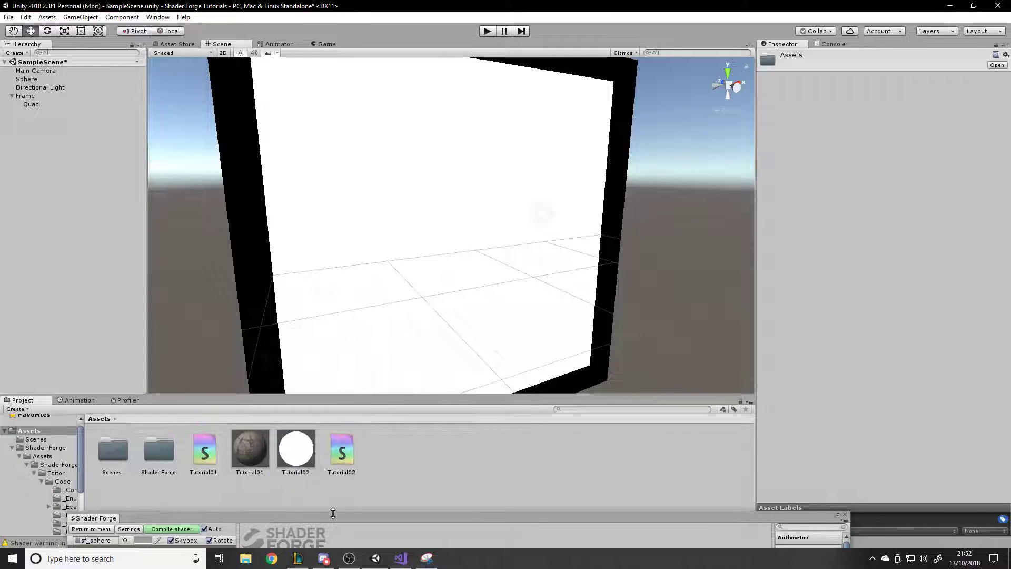
drag(318, 519, 311, 459)
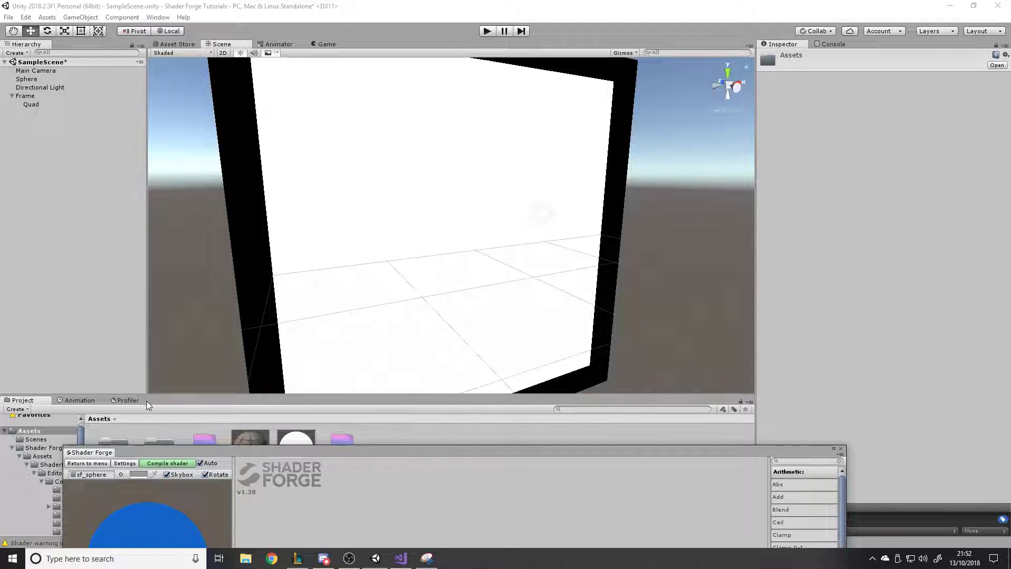
drag(103, 454, 189, 400)
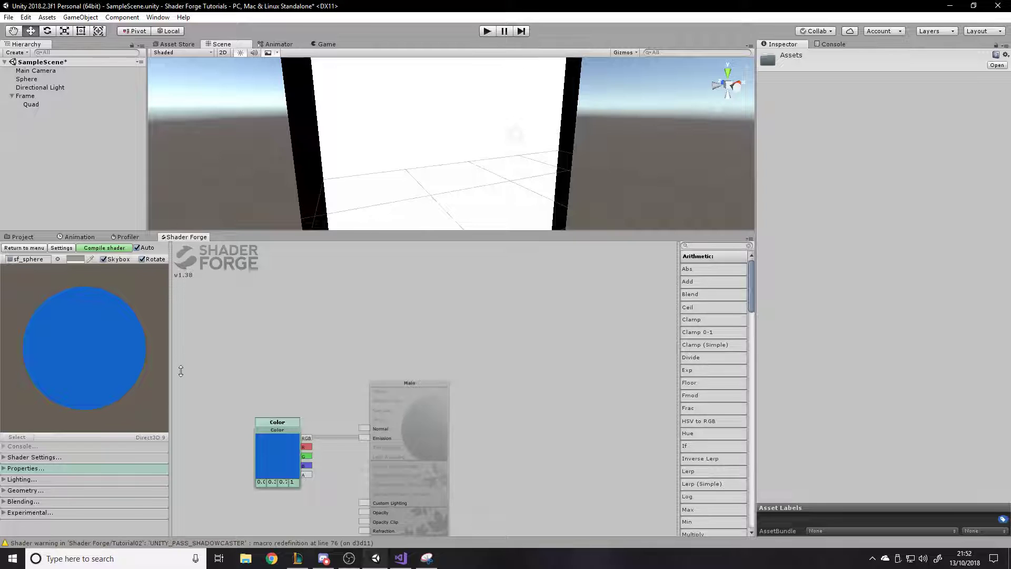
drag(333, 232, 336, 338)
drag(187, 236, 439, 157)
drag(457, 4, 630, 405)
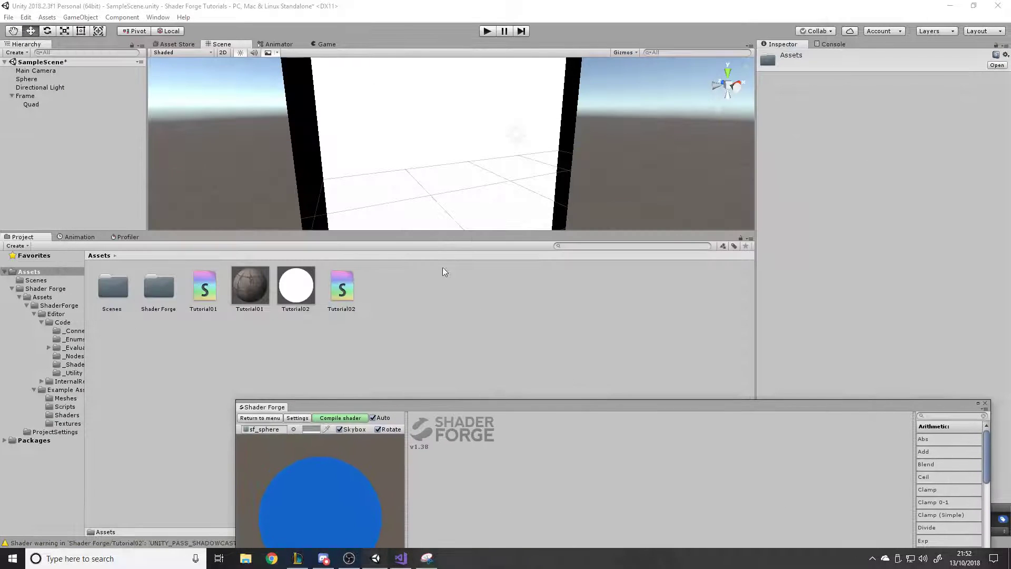
- Place the floating Shader Forge window over the scene and make it taller to fit the whole node graph
drag(485, 406, 407, 153)
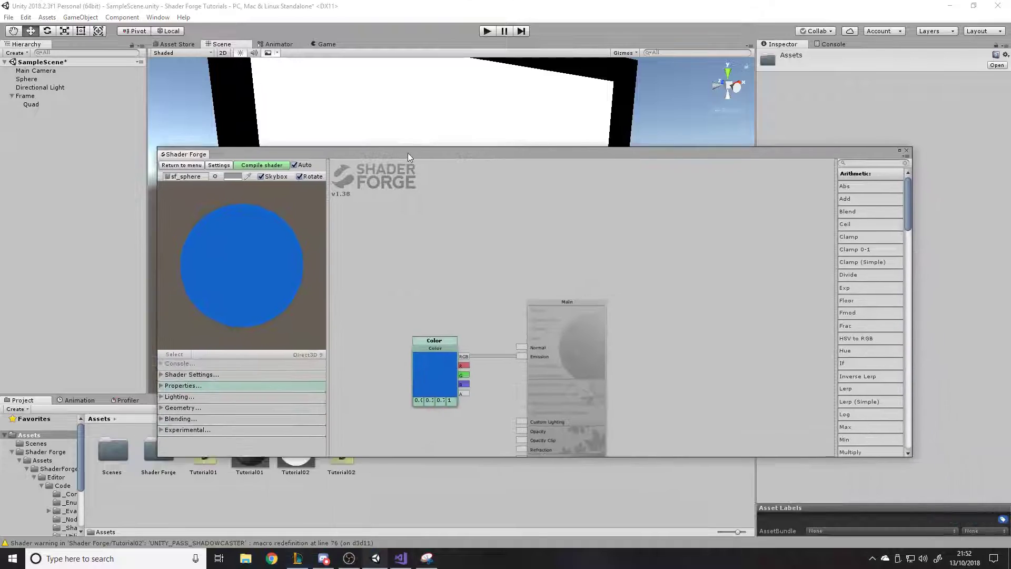
scroll(503, 286, down, 2)
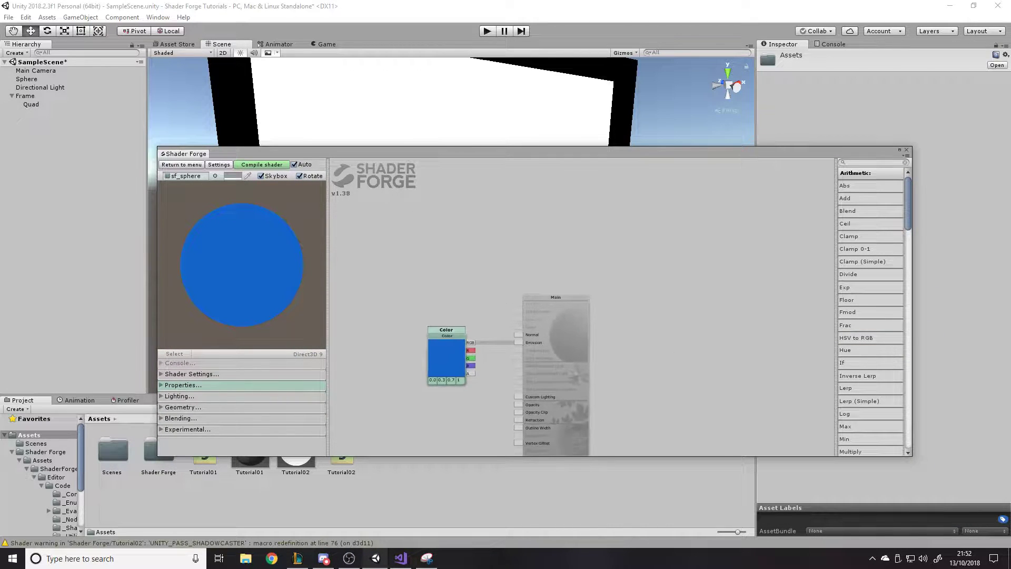
scroll(652, 289, down, 2)
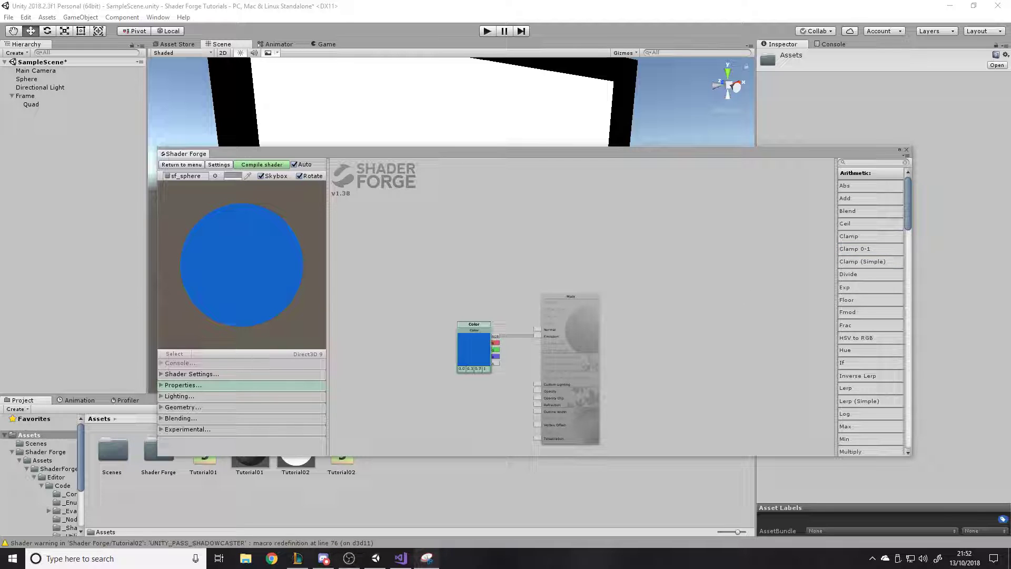
drag(666, 150, 665, 49)
drag(641, 456, 636, 512)
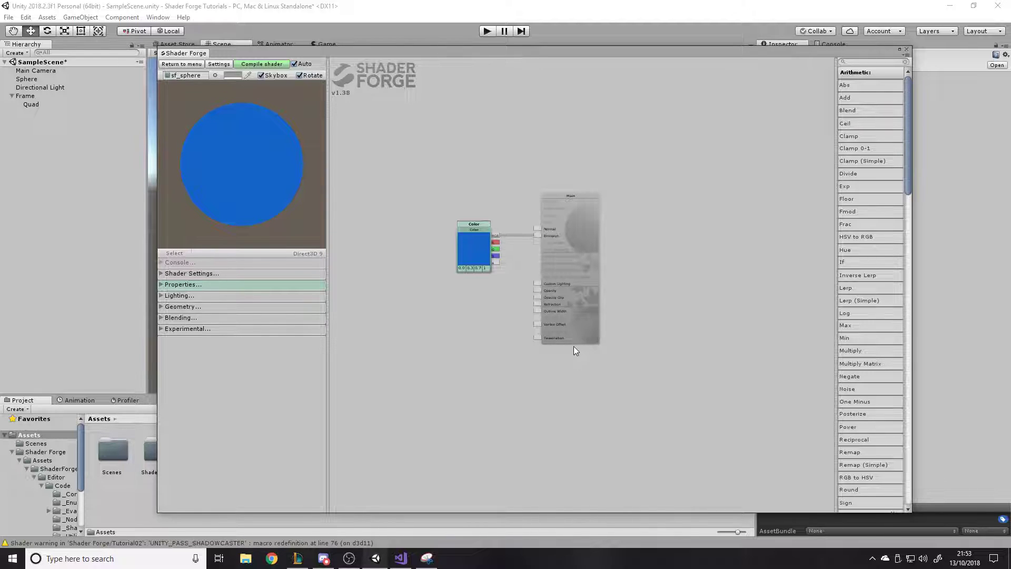
scroll(466, 302, up, 3)
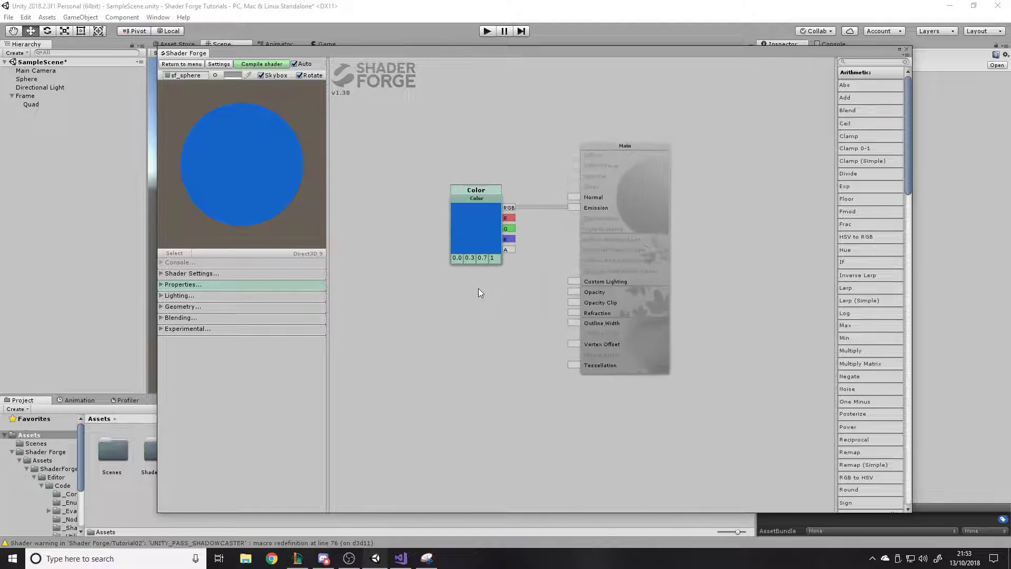
- Look up the Color node in the Shader Forge online node documentation and return to the node graph
drag(570, 312, 422, 317)
right_click(586, 314)
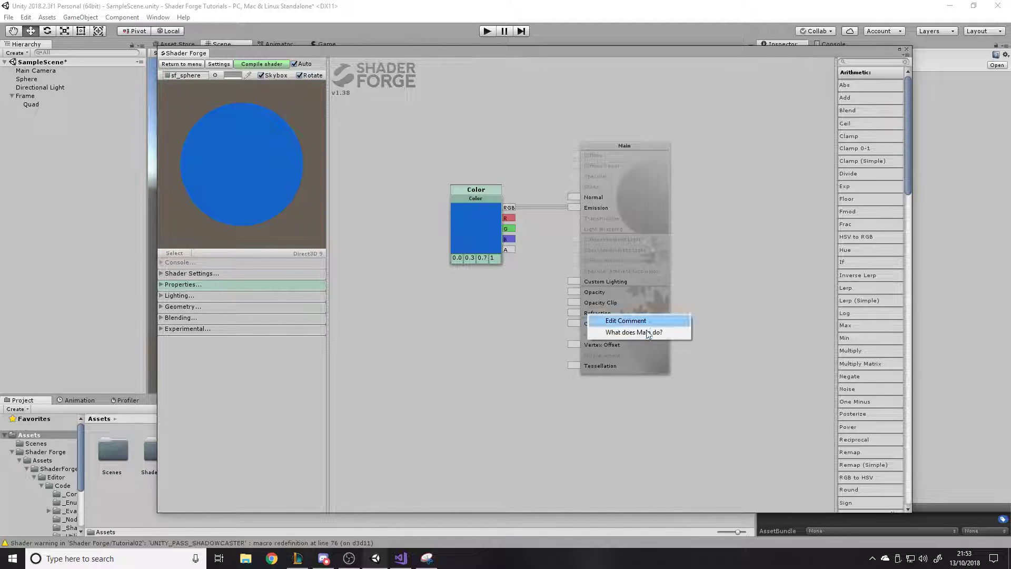
click(623, 330)
right_click(449, 223)
right_click(630, 283)
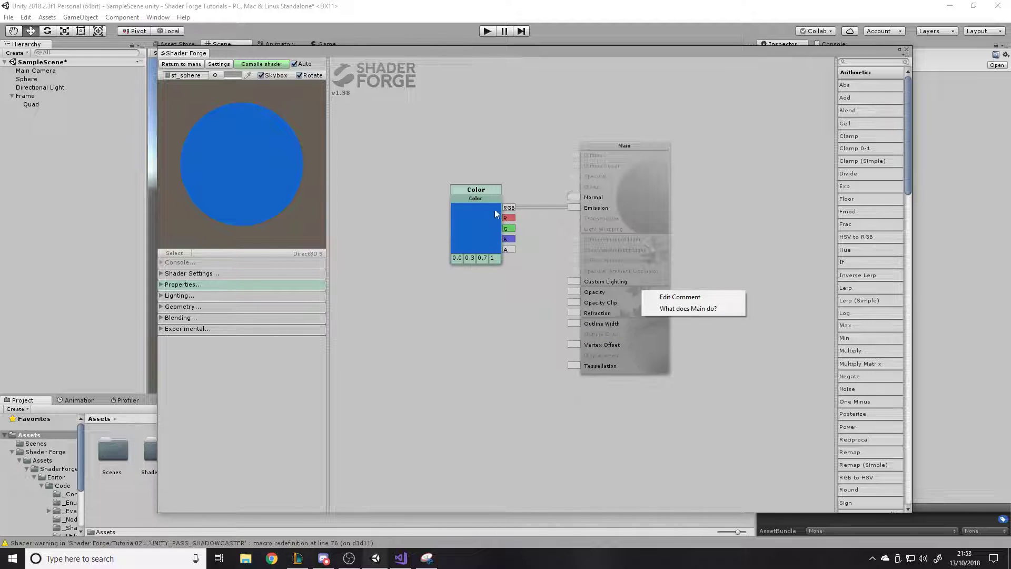
right_click(495, 210)
click(547, 242)
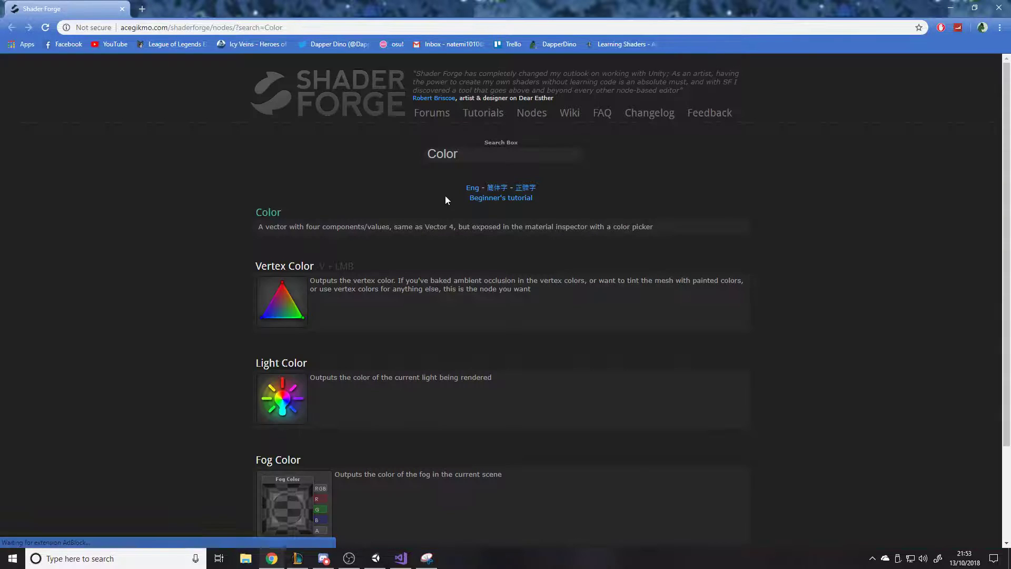
scroll(369, 221, down, 3)
click(123, 9)
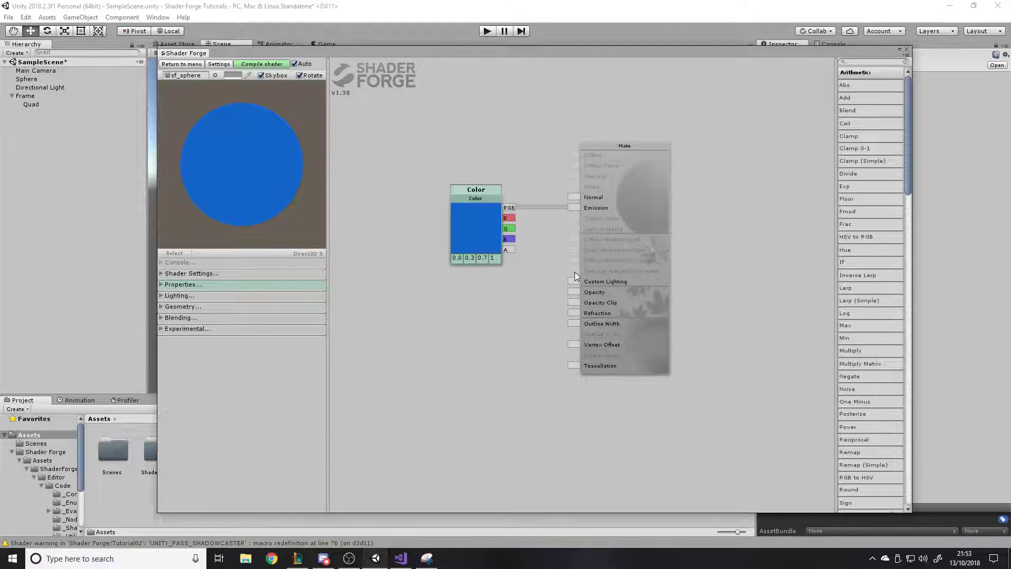
- Delete the Color node that feeds the Main node's Emission input
scroll(703, 287, down, 2)
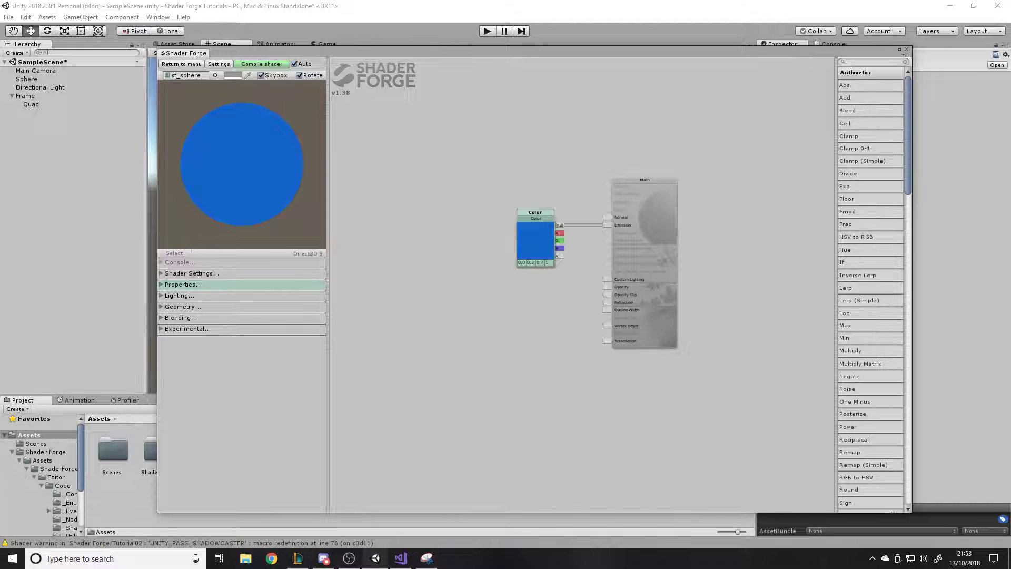
middle_drag(519, 226, 571, 223)
scroll(571, 223, down, 4)
scroll(560, 210, up, 9)
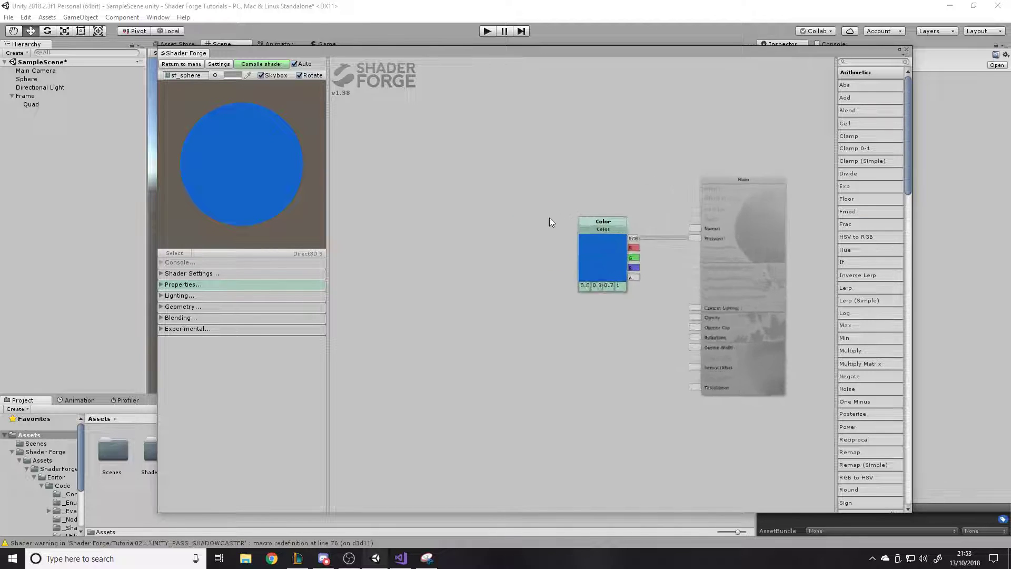
scroll(848, 215, down, 6)
scroll(848, 216, up, 3)
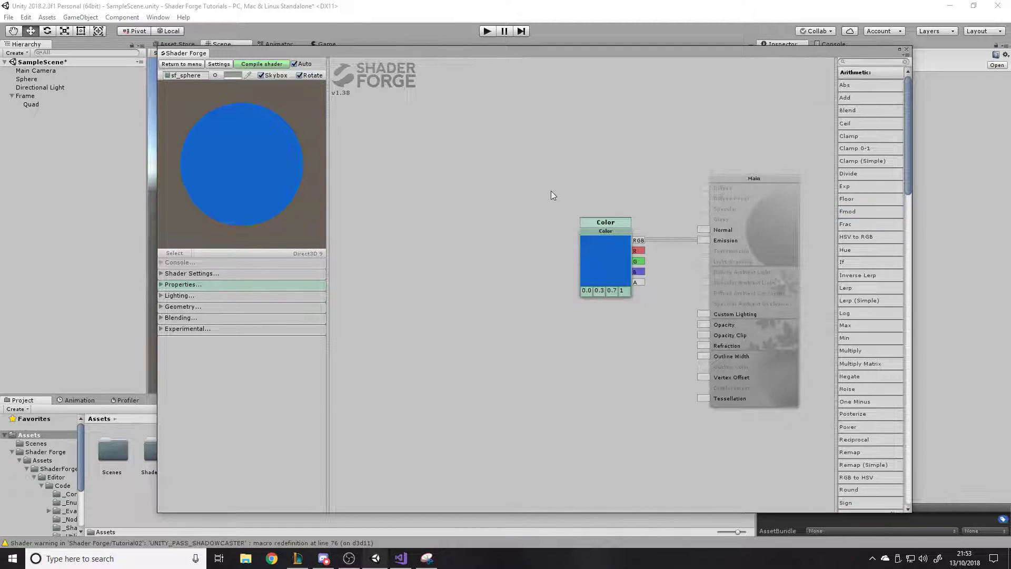
scroll(533, 198, down, 2)
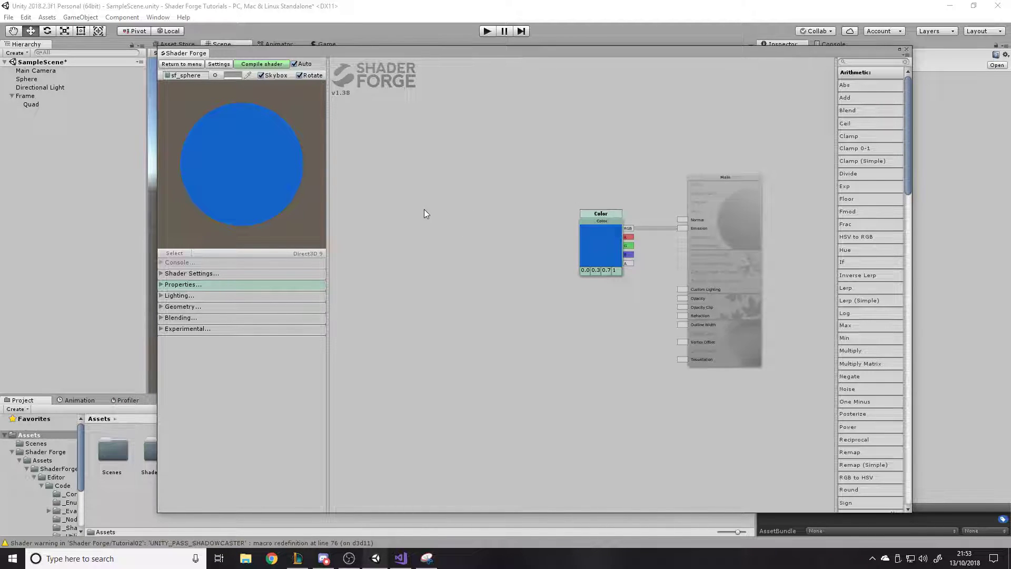
scroll(579, 195, up, 1)
click(643, 233)
key(Delete)
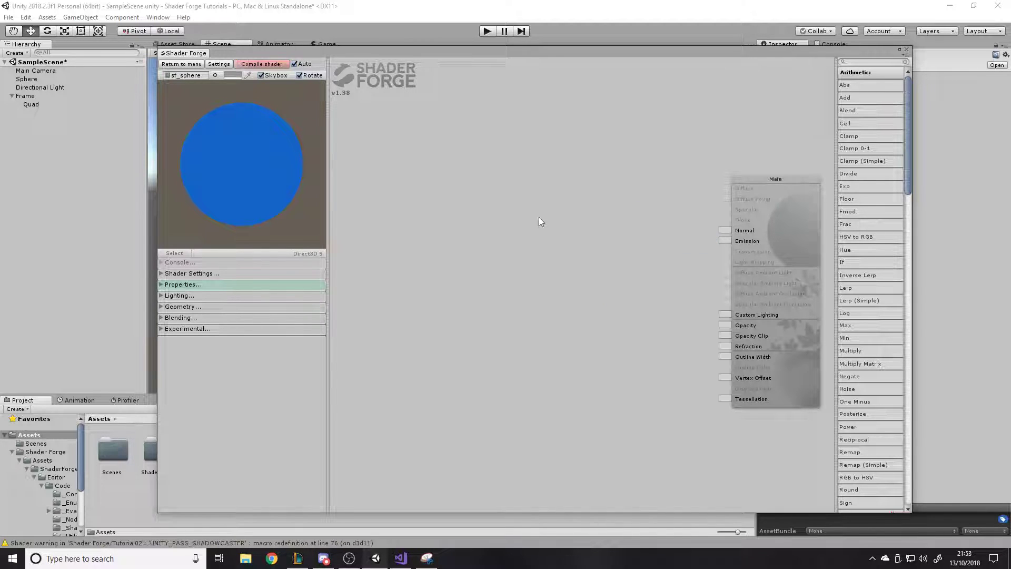
- Add a Texture 2D node to the graph, to the left of the Main node
key(t)
click(494, 204)
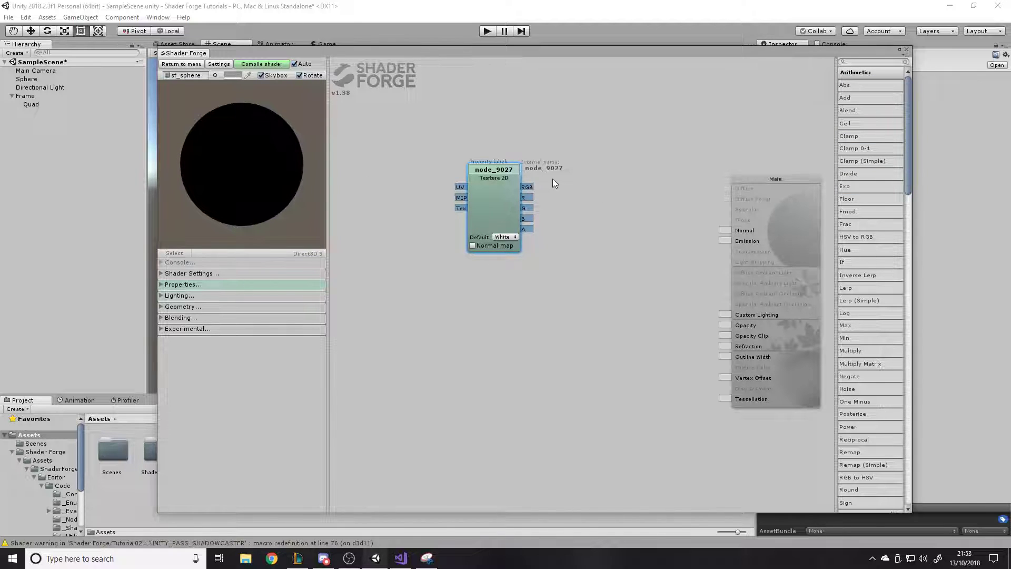
drag(542, 58, 515, 53)
- Rename the Texture 2D node's property label to Normal Map
double_click(488, 165)
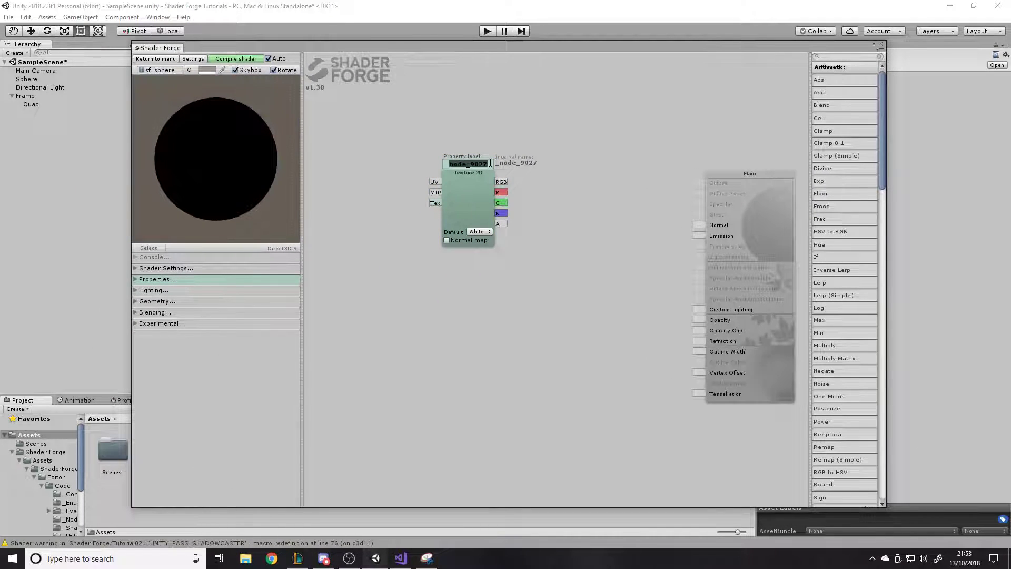
text(Refra)
key(BackSpace)
key(BackSpace)
key(BackSpace)
key(BackSpace)
key(BackSpace)
text(Bump)
key(BackSpace)
key(BackSpace)
key(BackSpace)
key(BackSpace)
text(normal Map)
key(Return)
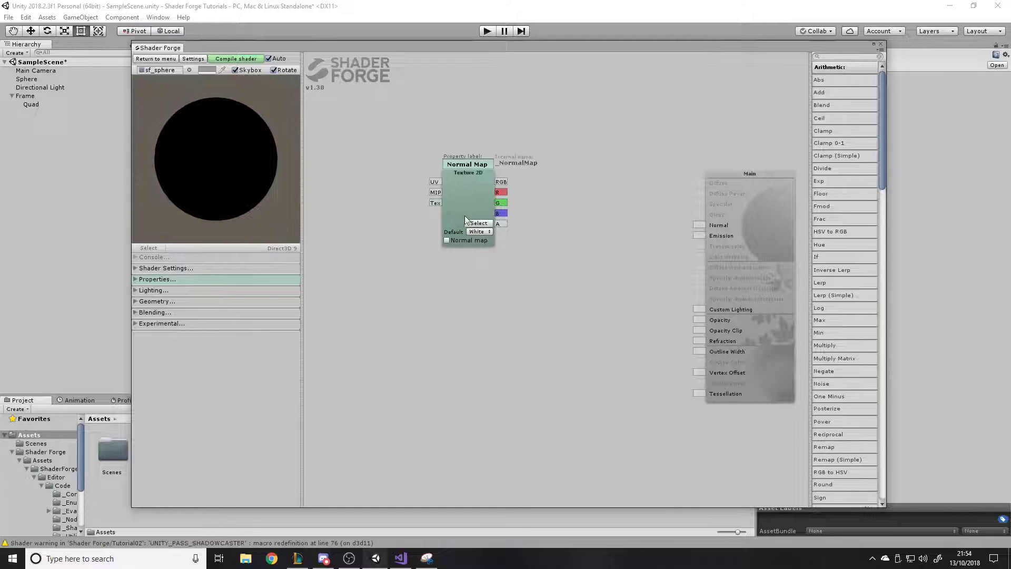
- Try the sf_conc_floor_01 textures on the Normal Map node, then assign the sf_leaves_01_n texture
click(473, 223)
scroll(709, 231, down, 8)
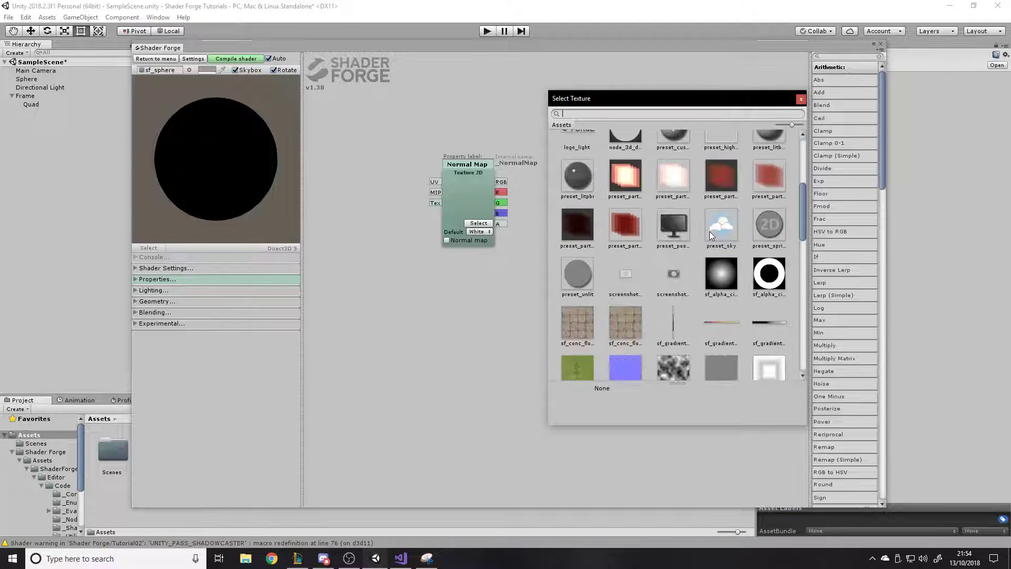
click(579, 227)
click(621, 227)
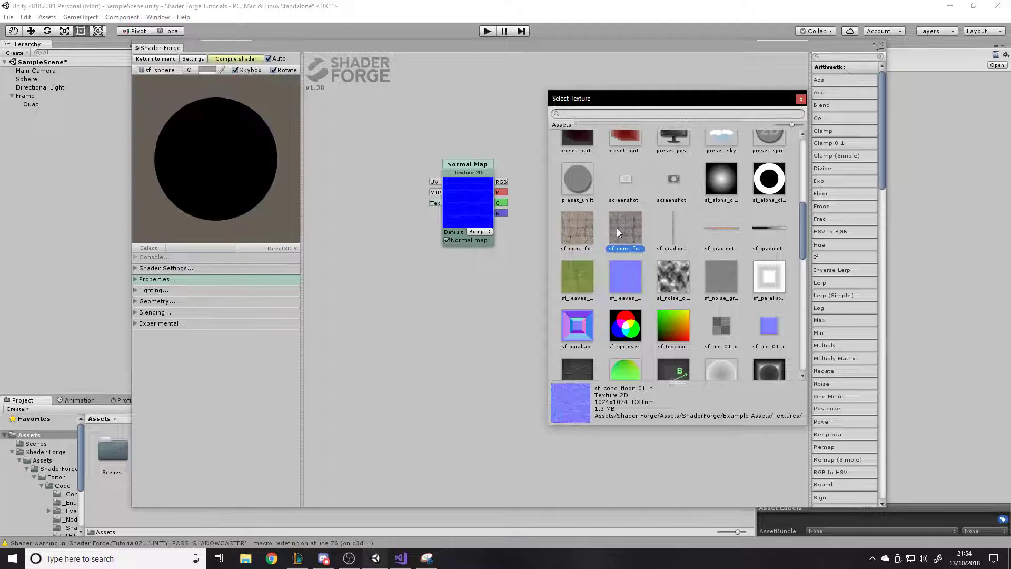
click(577, 228)
click(631, 231)
click(577, 230)
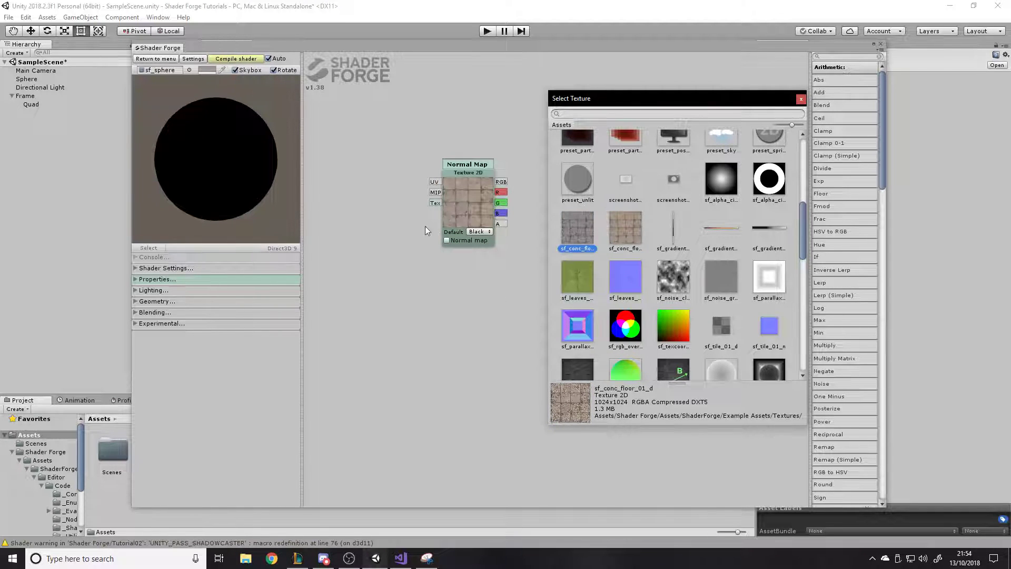
click(622, 274)
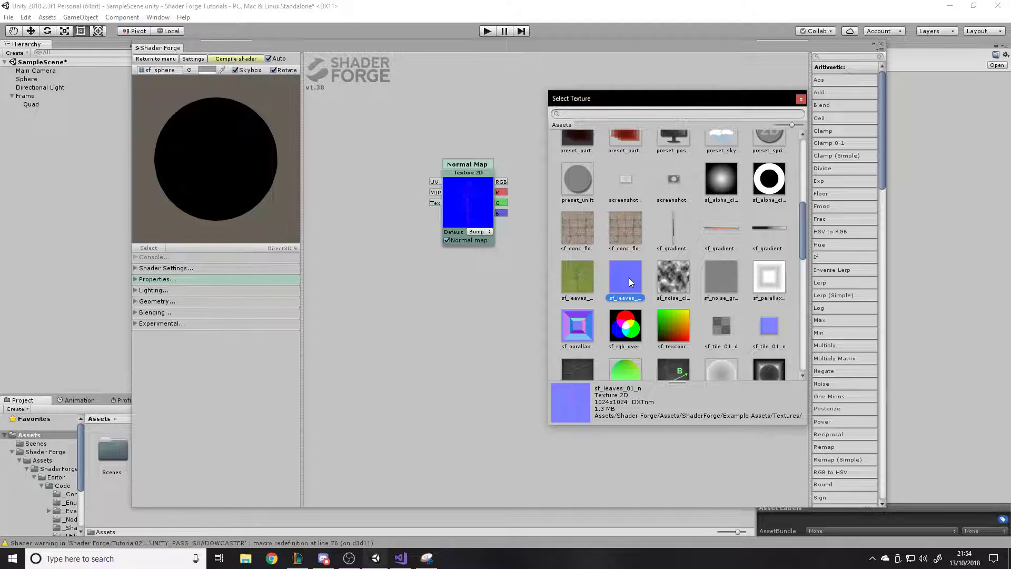
double_click(629, 277)
key(Delete)
- Assign the sf_conc_floor_01_n texture to the Normal Map node and connect its RGB output to the Main node's Normal input
middle_drag(555, 236, 479, 179)
scroll(626, 86, up, 5)
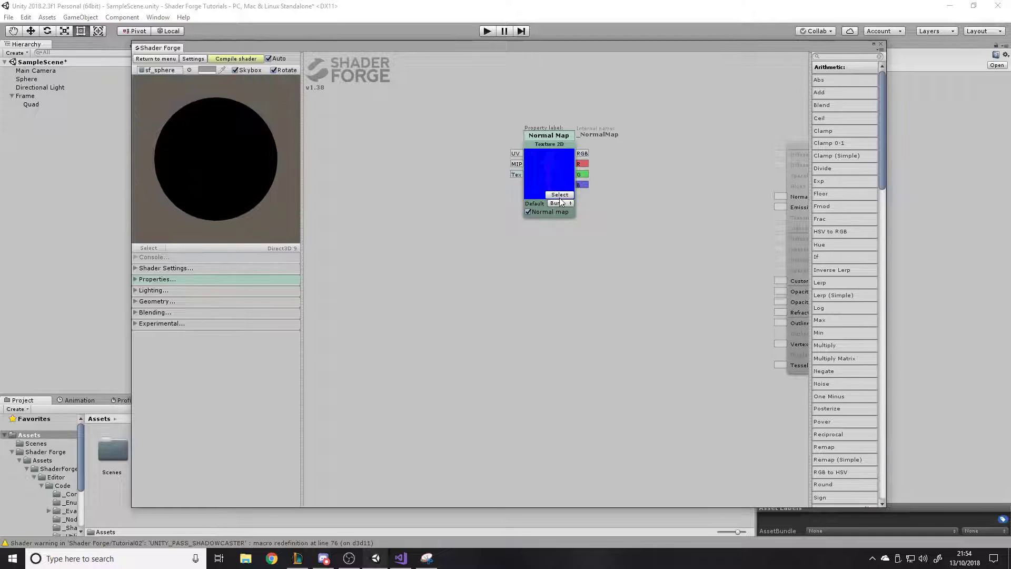
click(560, 199)
double_click(626, 169)
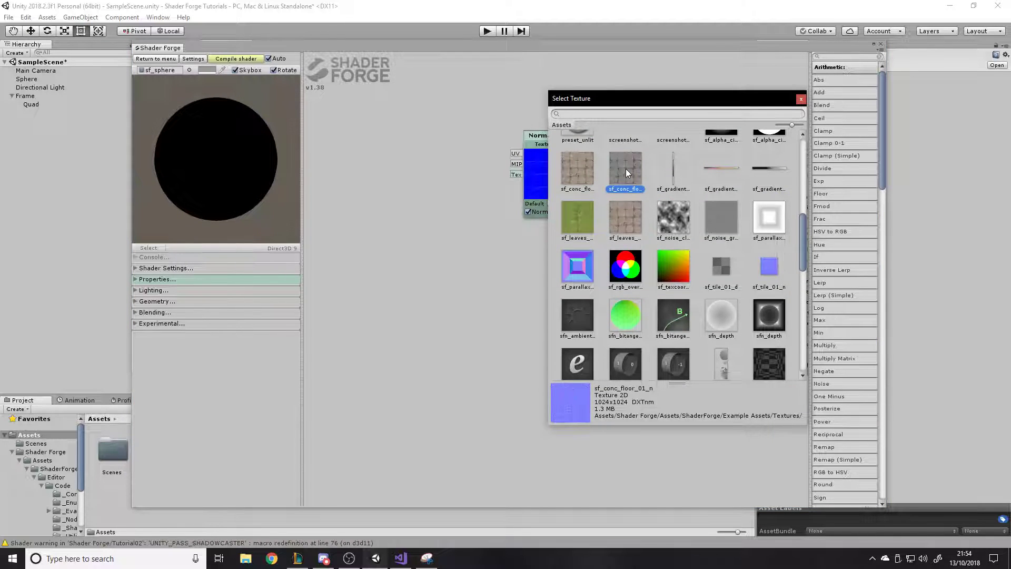
drag(688, 143, 625, 163)
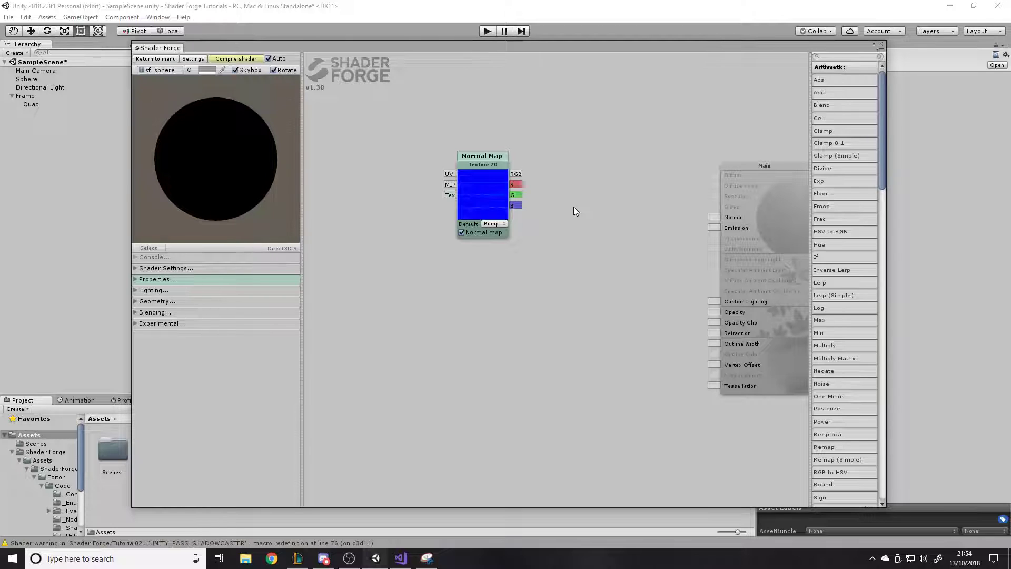
drag(516, 175, 716, 220)
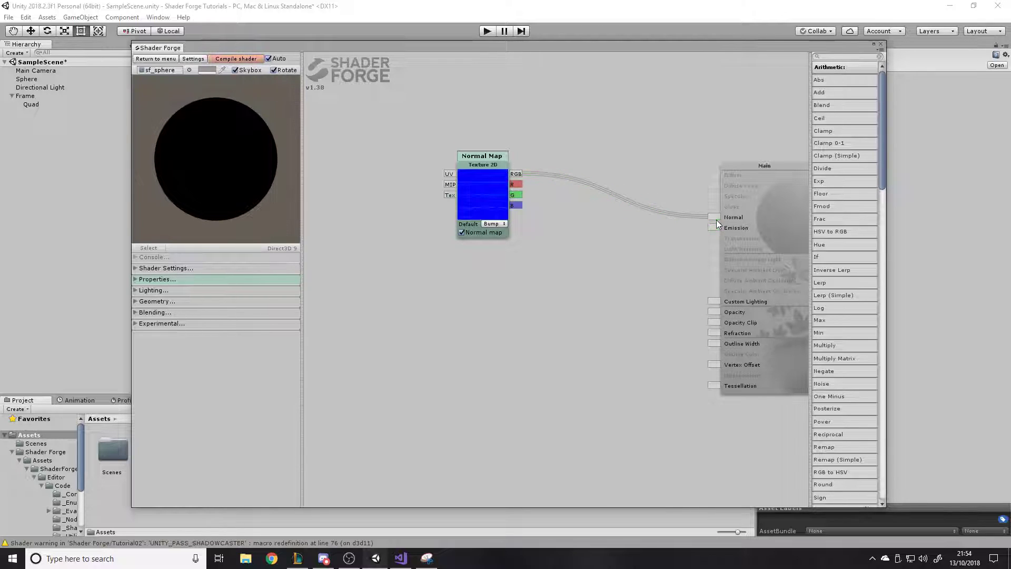
- Set the shader's light mode to PBL in the lighting settings
click(238, 290)
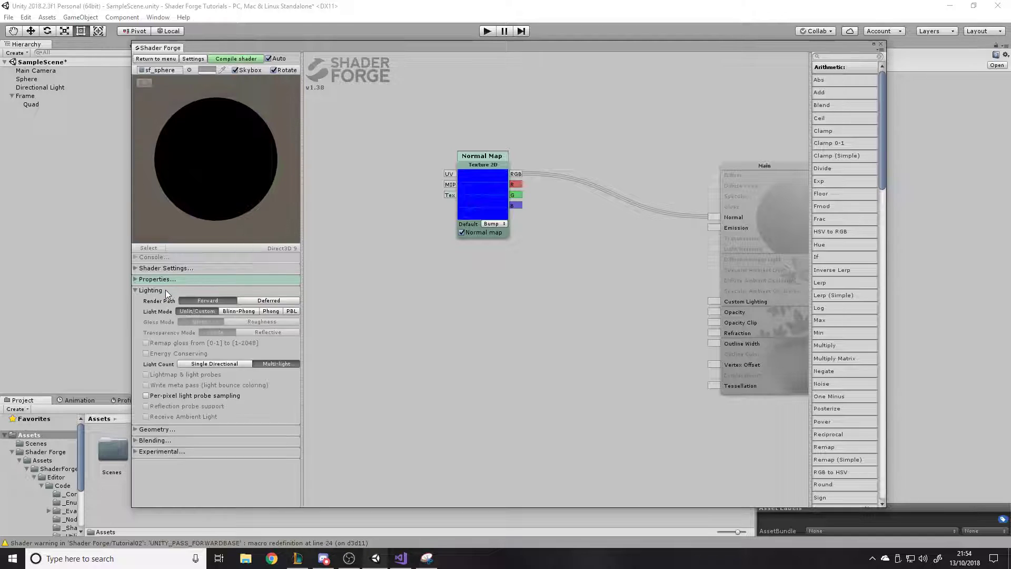
click(291, 311)
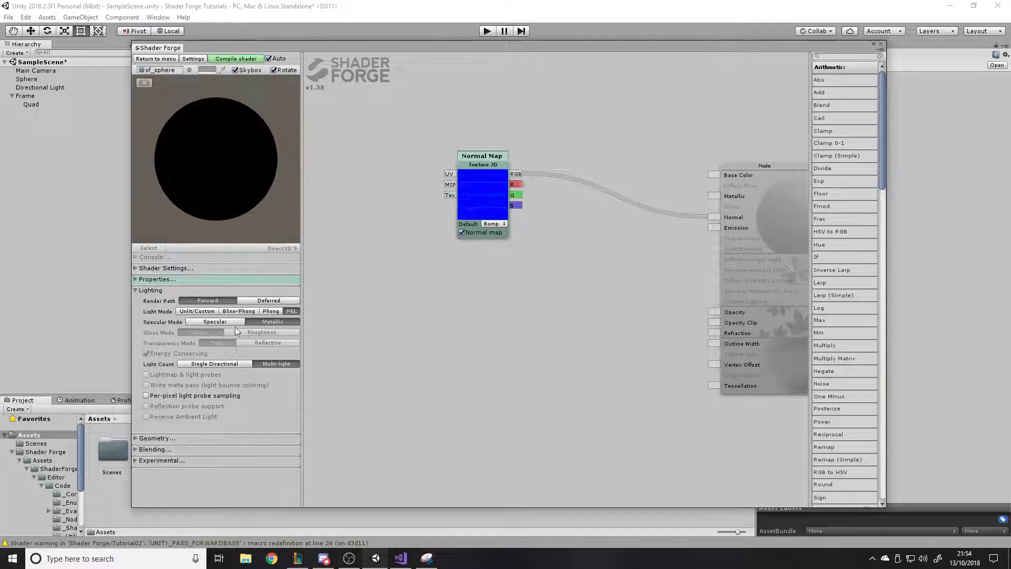
click(169, 292)
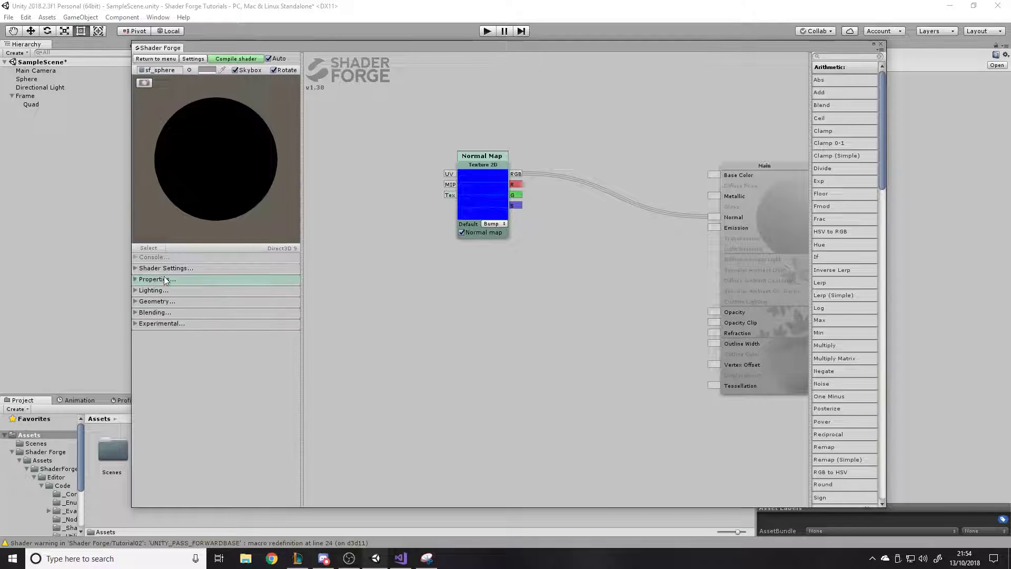
- Set face culling to Double Sided and normal quality to Interpolated in the geometry settings
click(165, 301)
click(226, 311)
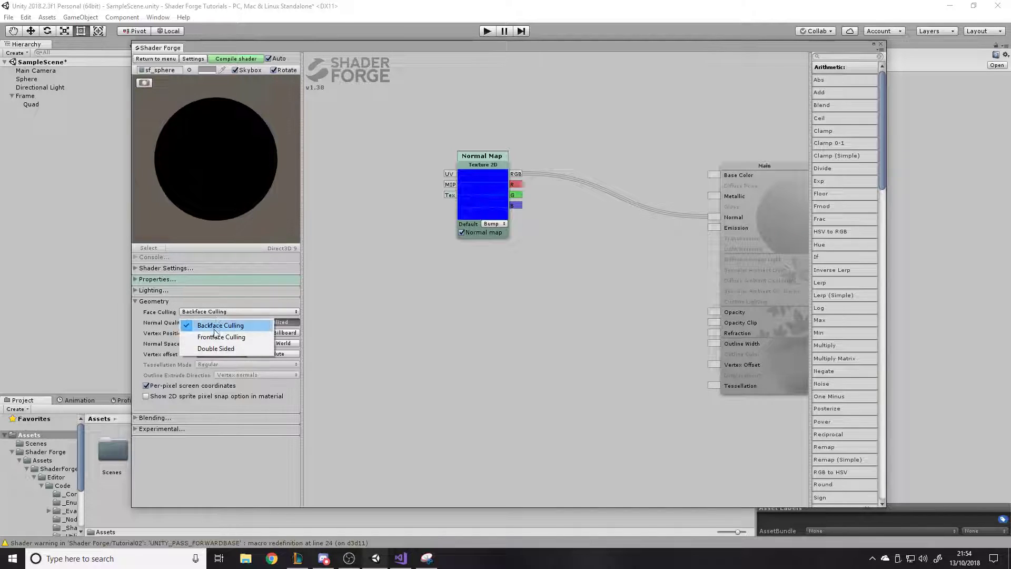
click(214, 348)
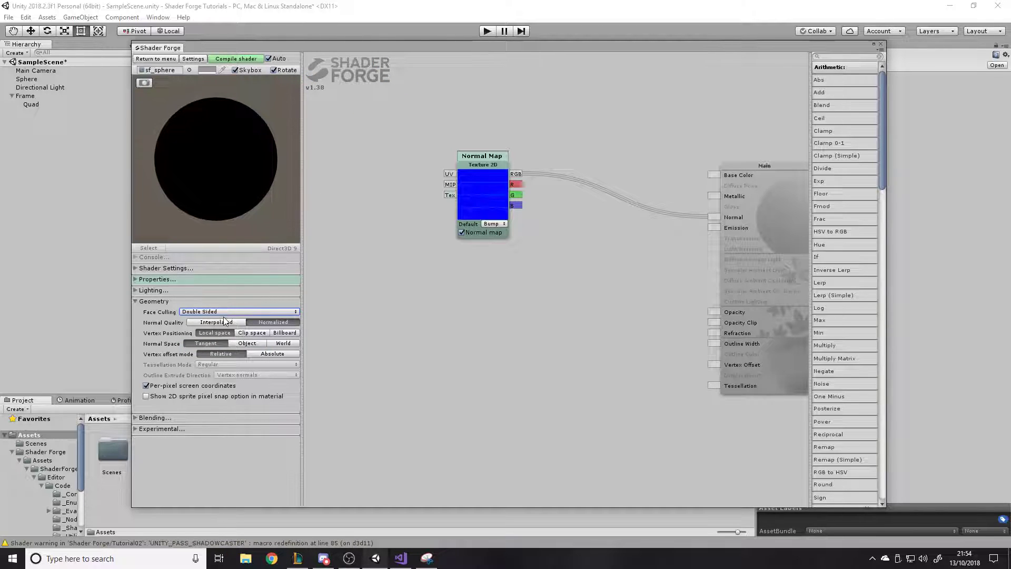
click(200, 323)
- Set the blend mode to Alpha Blended and turn off Auto Sort in the blending settings
click(173, 415)
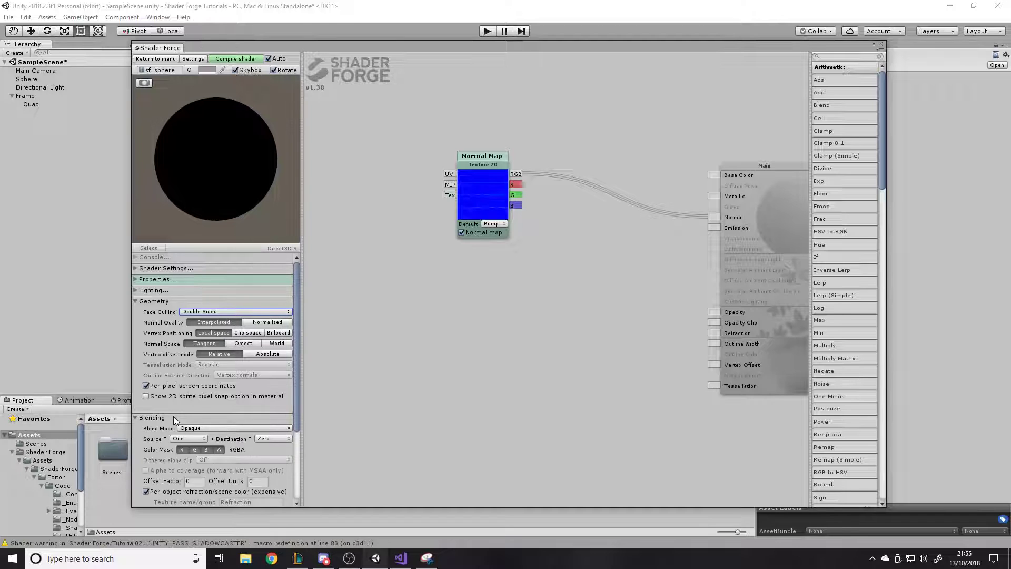
click(200, 428)
click(219, 453)
scroll(219, 455, down, 3)
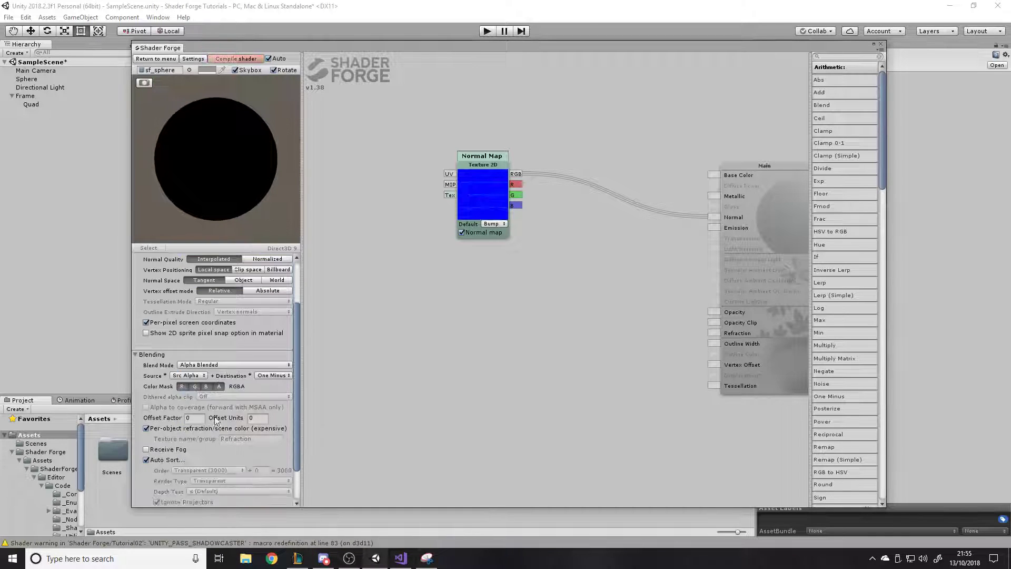
click(276, 377)
click(309, 371)
scroll(258, 375, down, 2)
click(155, 416)
scroll(269, 300, up, 5)
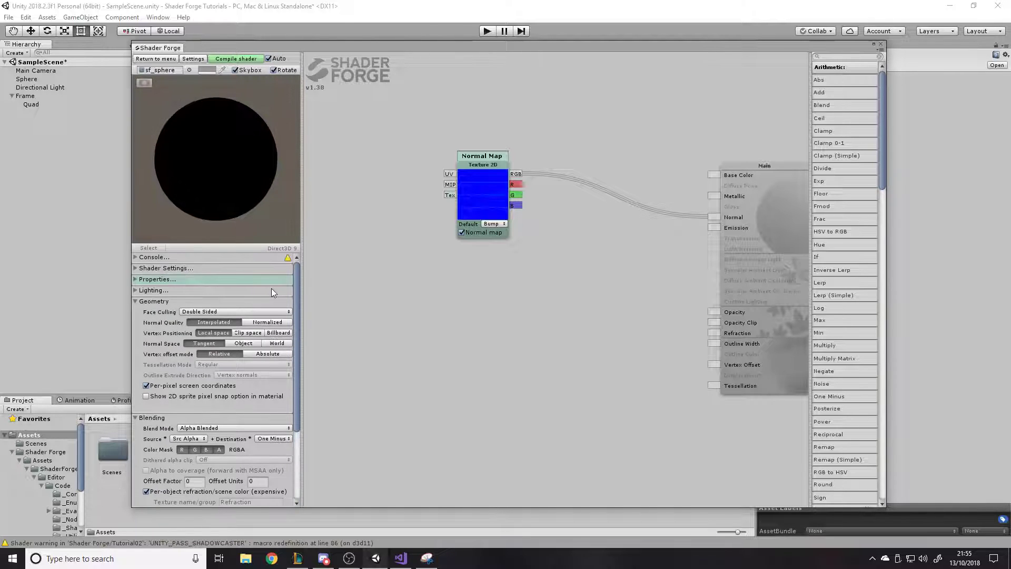
click(165, 300)
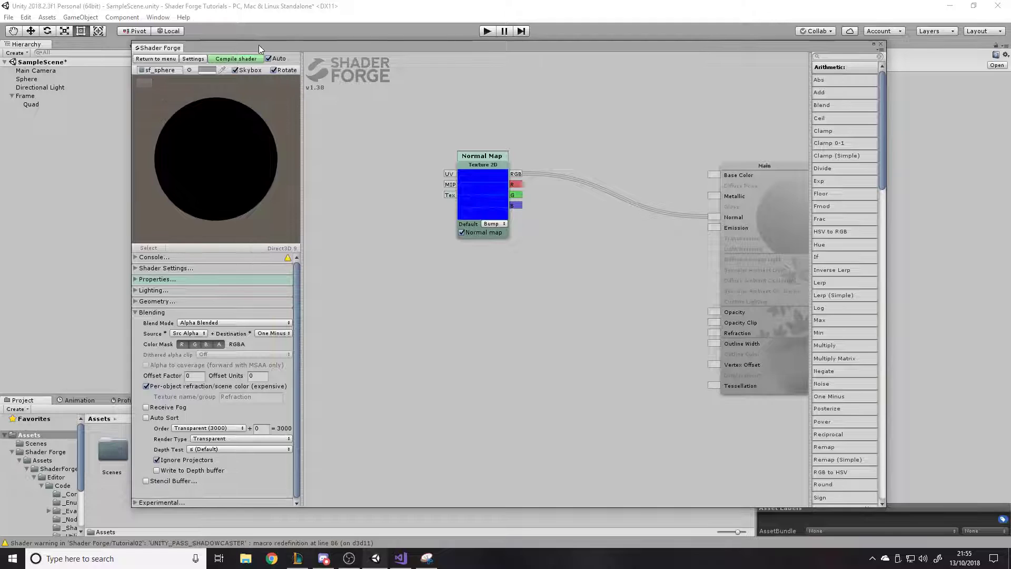
- Move the Shader Forge window aside to inspect the framed quad in the scene, and bring it back
drag(258, 45, 270, 326)
click(271, 330)
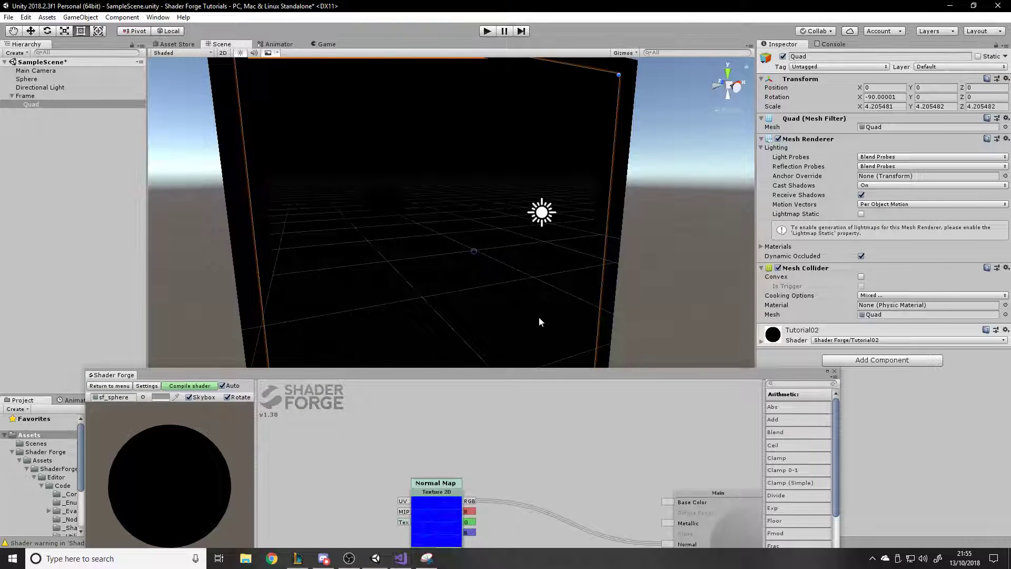
drag(501, 377, 503, 78)
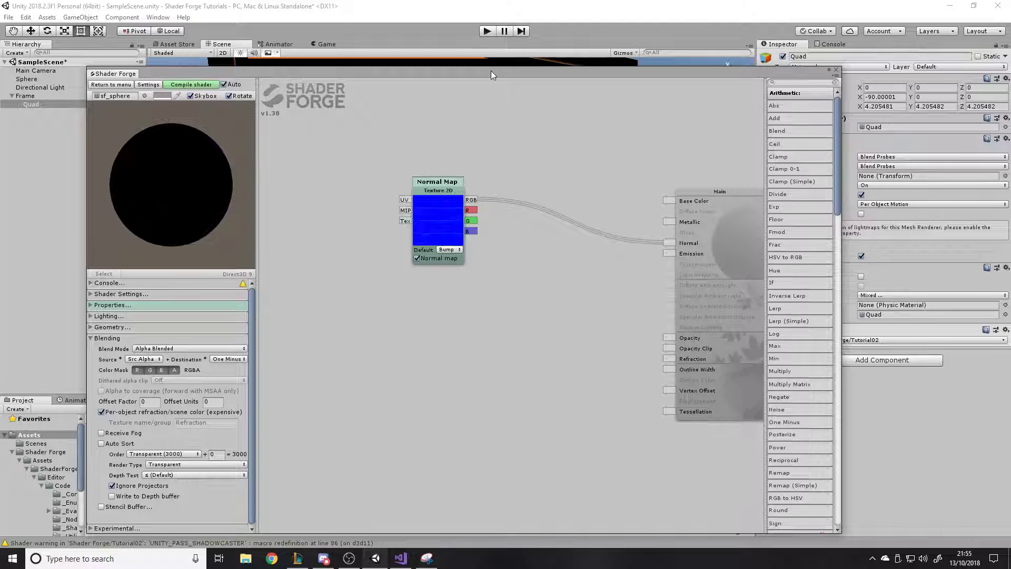
- Assign the sf_conc_floor_01_n texture to the Normal Map slot of the Tutorial02 material
drag(490, 73, 435, 484)
click(301, 454)
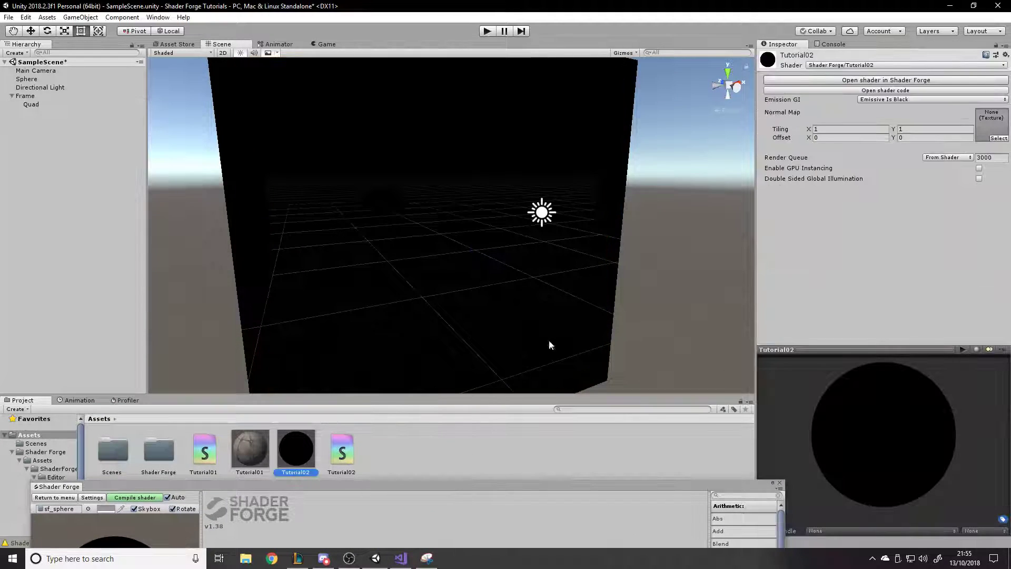
click(998, 138)
scroll(636, 254, down, 5)
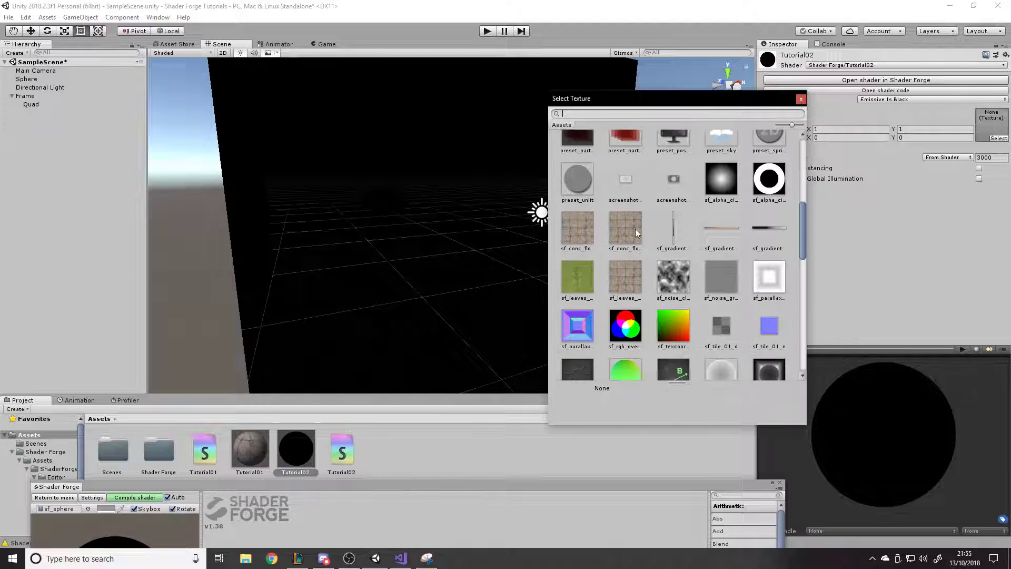
click(595, 230)
click(611, 231)
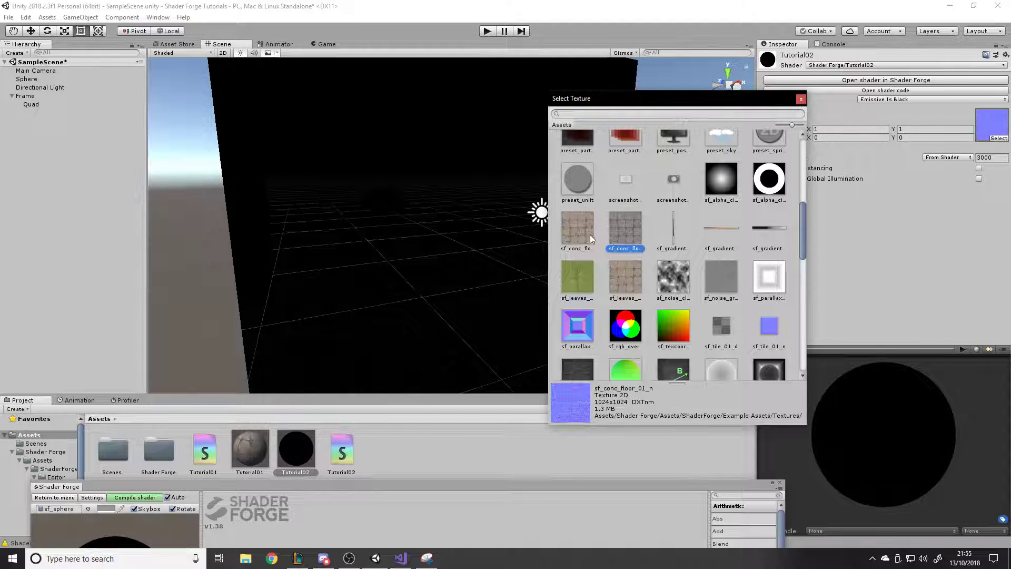
double_click(625, 234)
- Place the Shader Forge window back over the scene and move the Normal Map node down level with the Main node's Normal input
drag(582, 488, 623, 68)
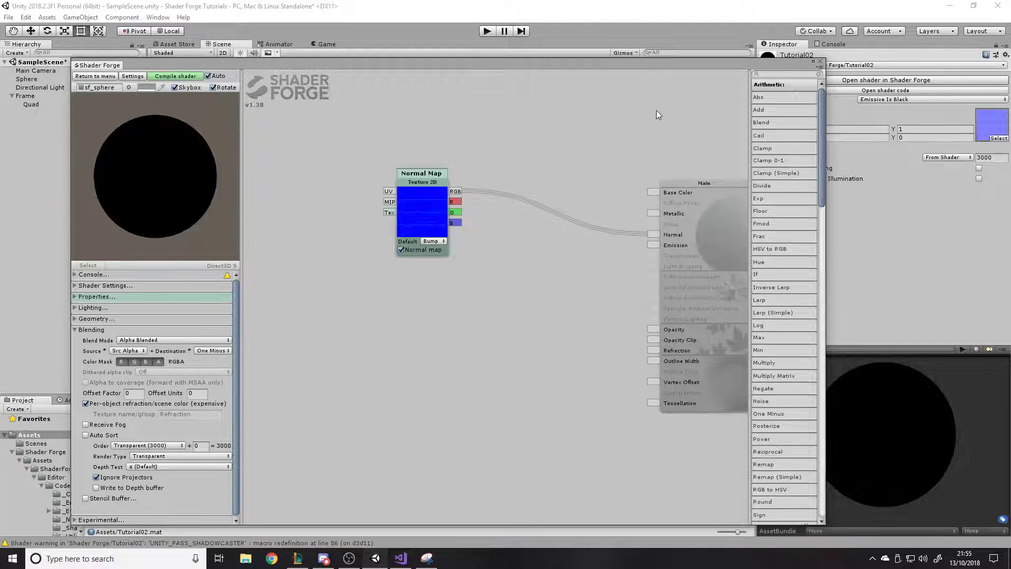
drag(443, 184, 444, 225)
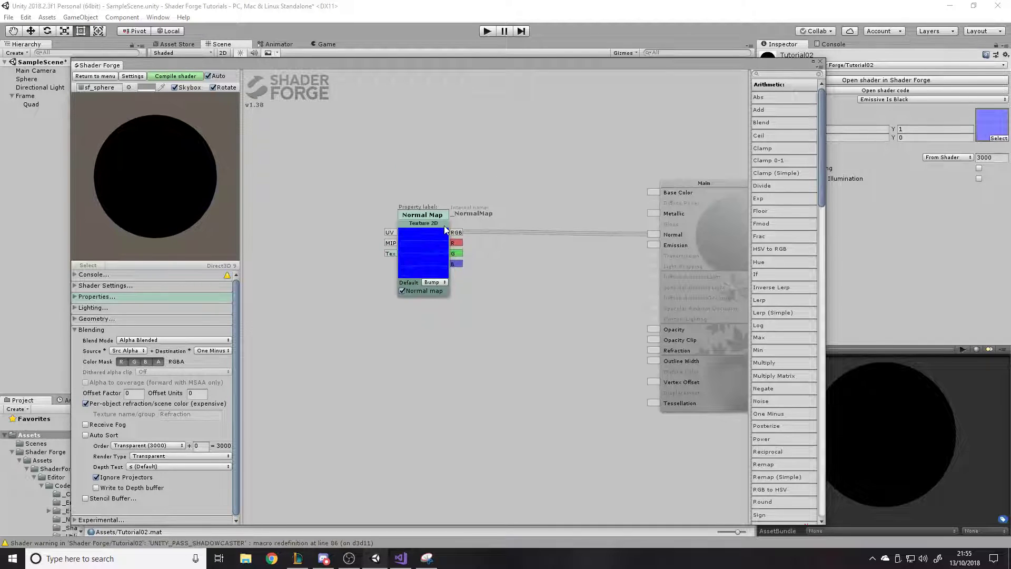
- Add a Color node above the Normal Map node and connect its RGB output to the Main node's Base Color input
right_click(480, 155)
click(474, 132)
key(c)
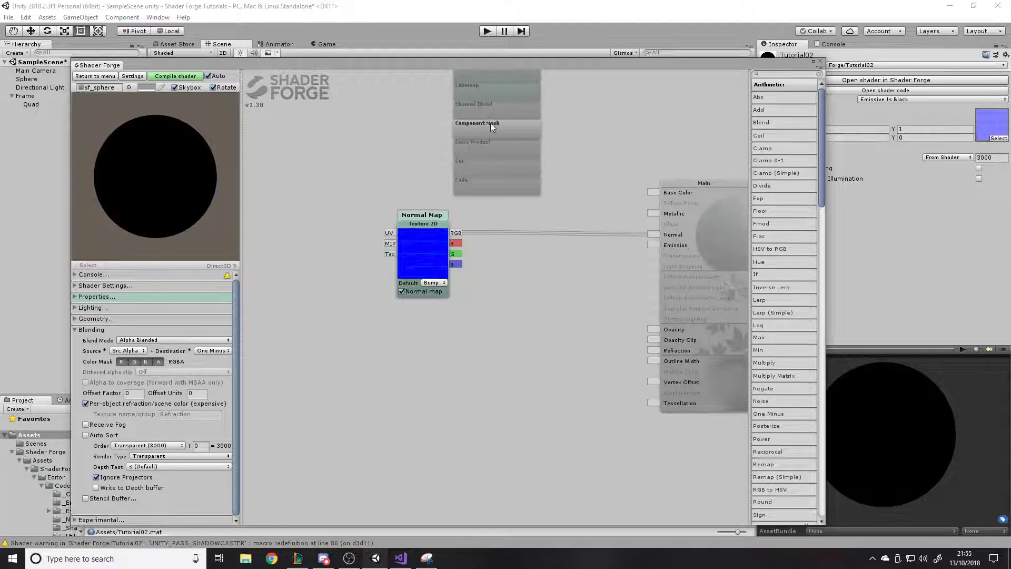
key(c)
drag(526, 97, 651, 191)
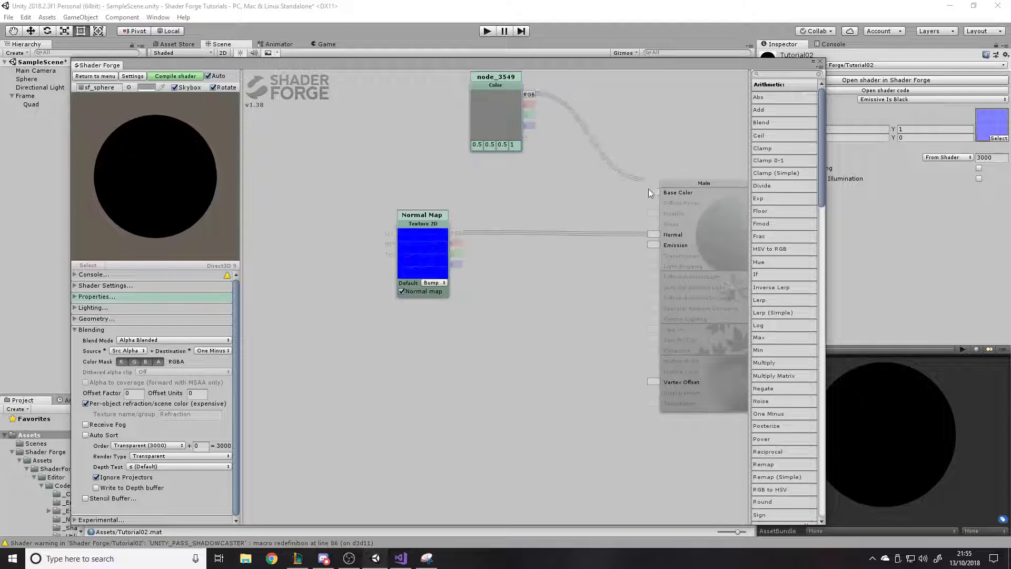
drag(514, 87, 507, 109)
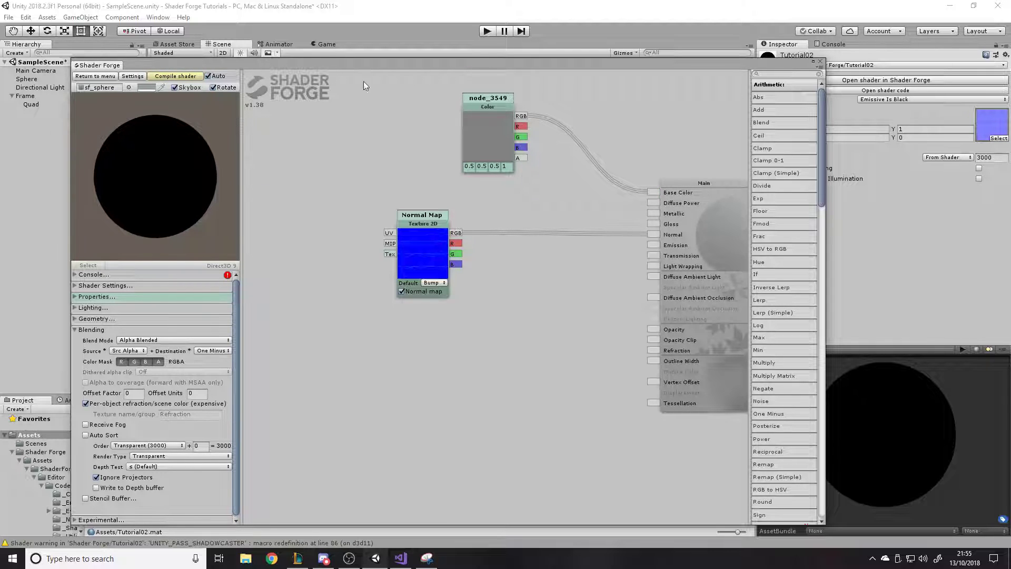
- Rename the Color node's property label to Colour
click(502, 98)
drag(510, 97, 441, 105)
key(BackSpace)
text(Colour)
key(Return)
- Read the shader error in the Shader Forge console and delete the Colour node
click(106, 273)
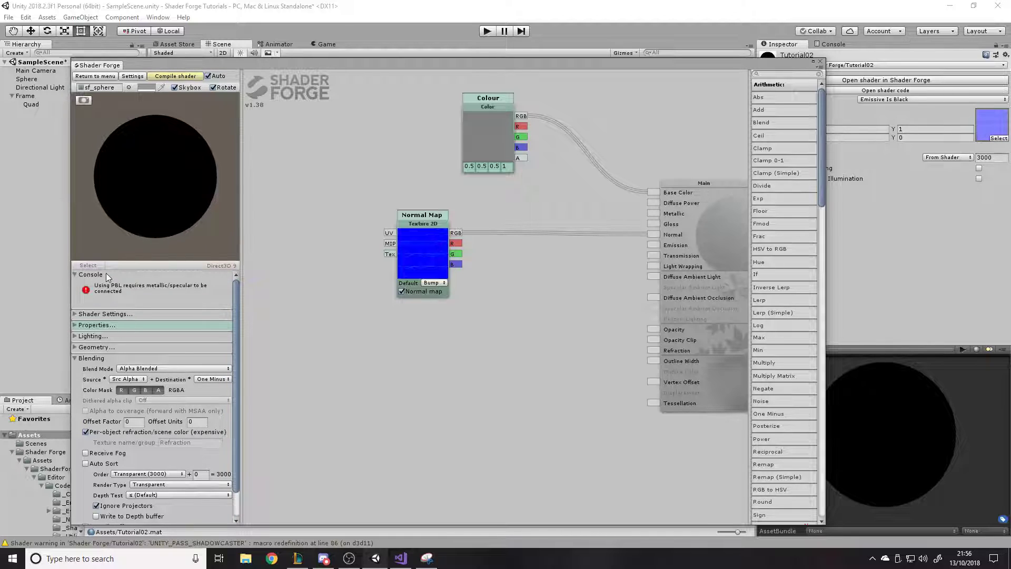
click(106, 274)
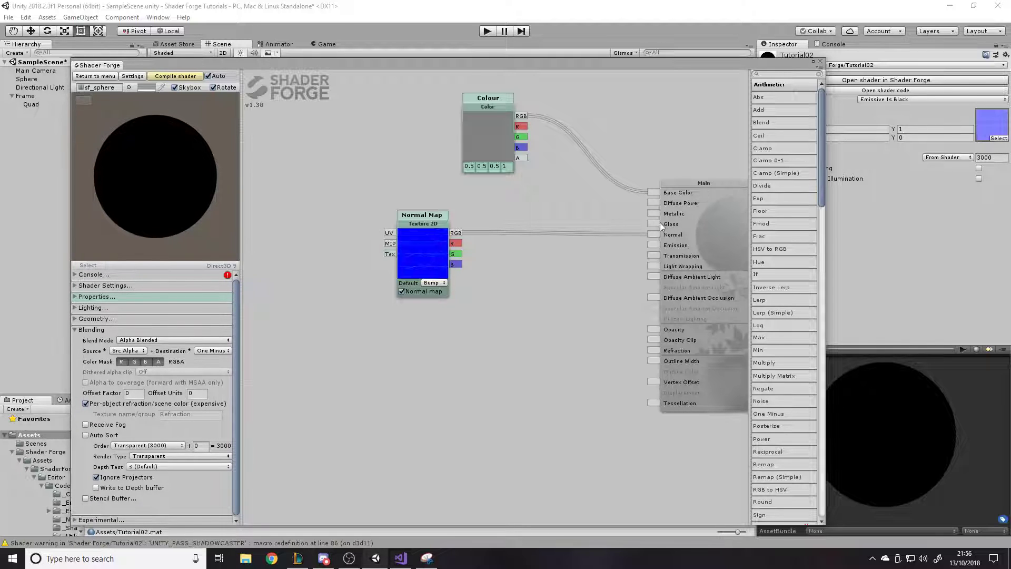
click(511, 106)
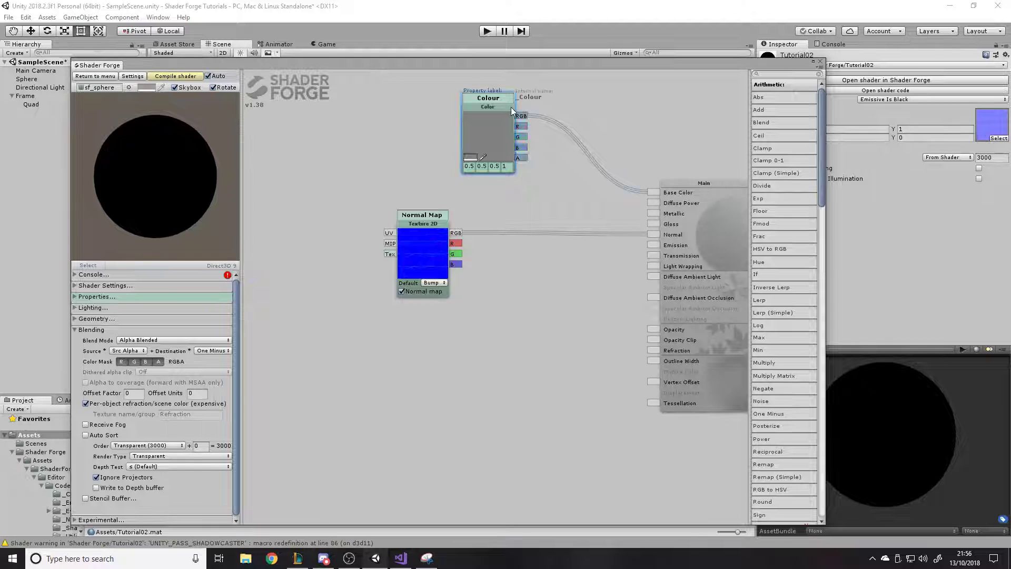
key(Delete)
- Try to drive the Main node's Base Color input with a plain constant Value node placed above the Normal Map
key(c)
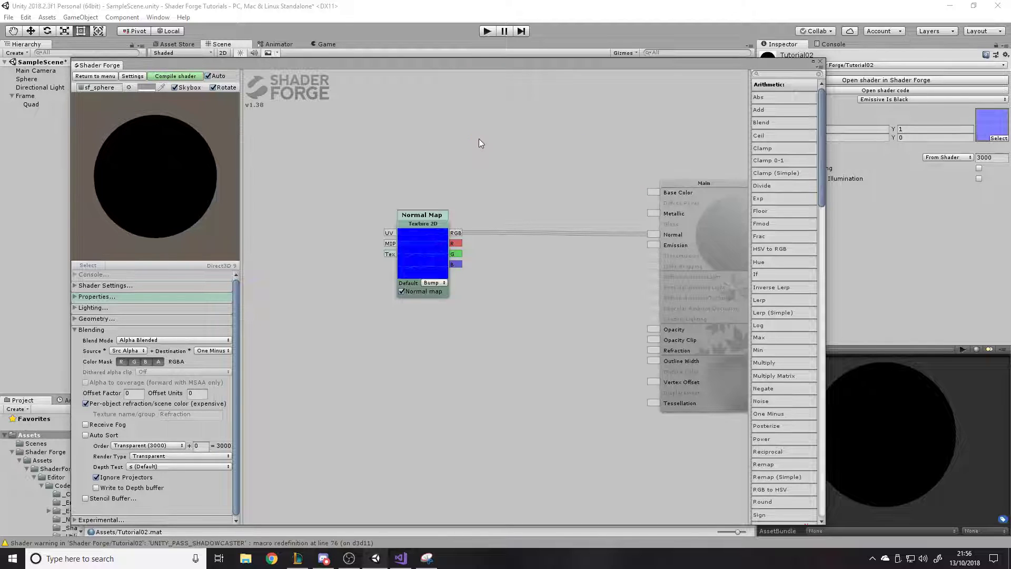
right_click(498, 222)
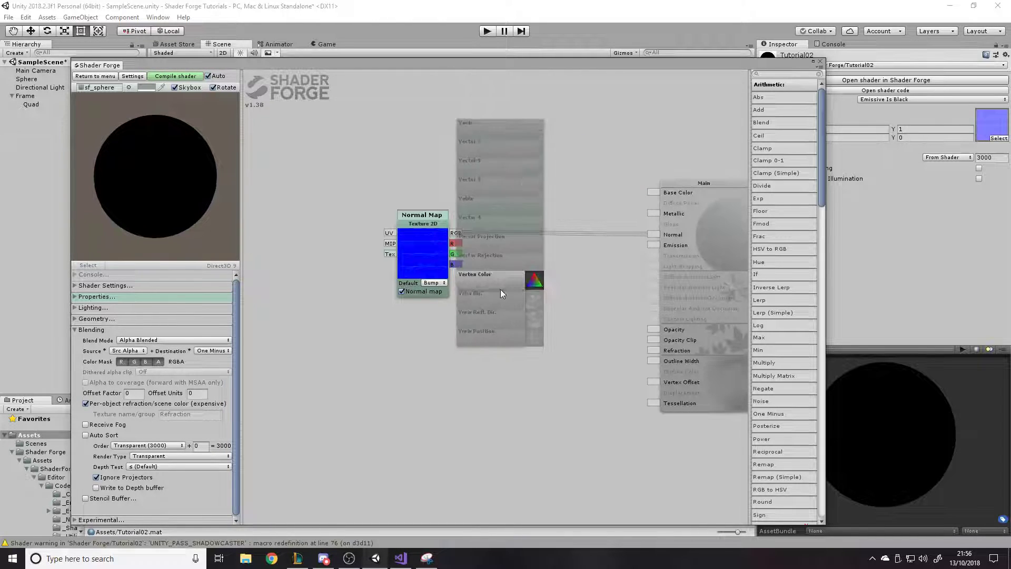
click(490, 125)
drag(498, 125, 652, 194)
- Add a Value property node beside the Normal Map node and delete the plain Value node wired to Base Color
key(v)
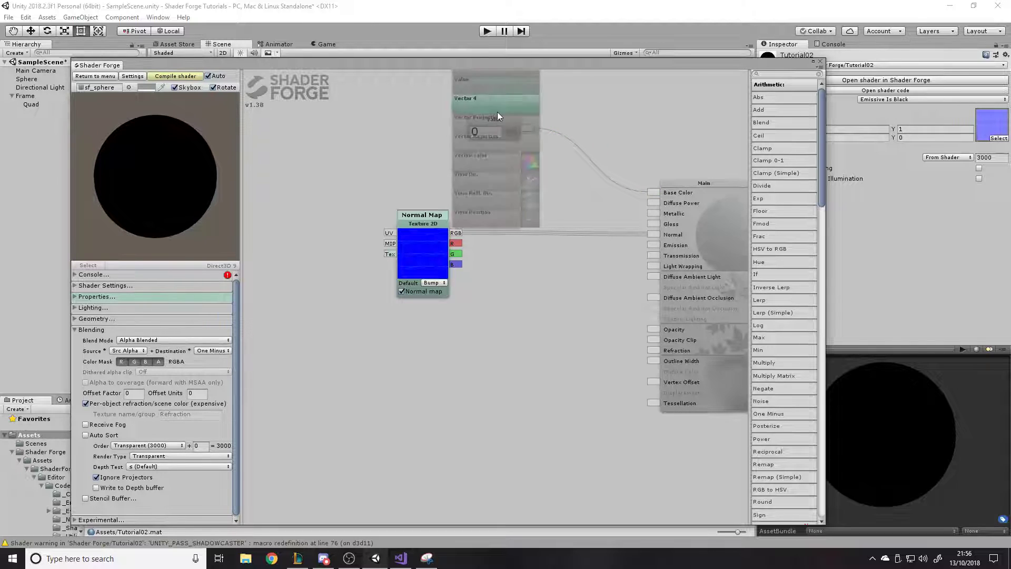
key(v)
click(498, 201)
click(514, 133)
key(Delete)
- Add a second Value property node, place it above the first and connect it to the Main node's Base Color input
key(v)
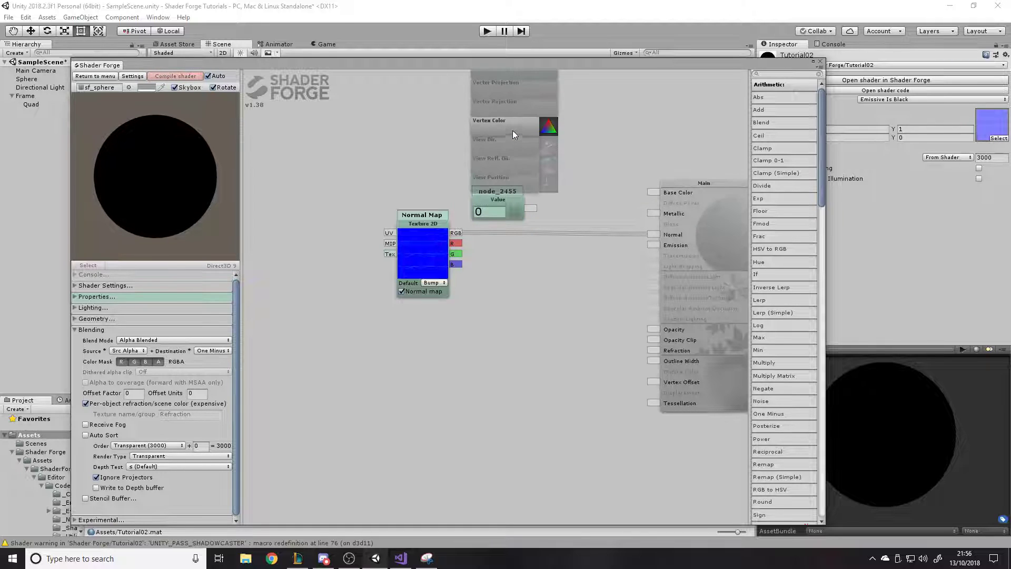
key(v)
click(526, 222)
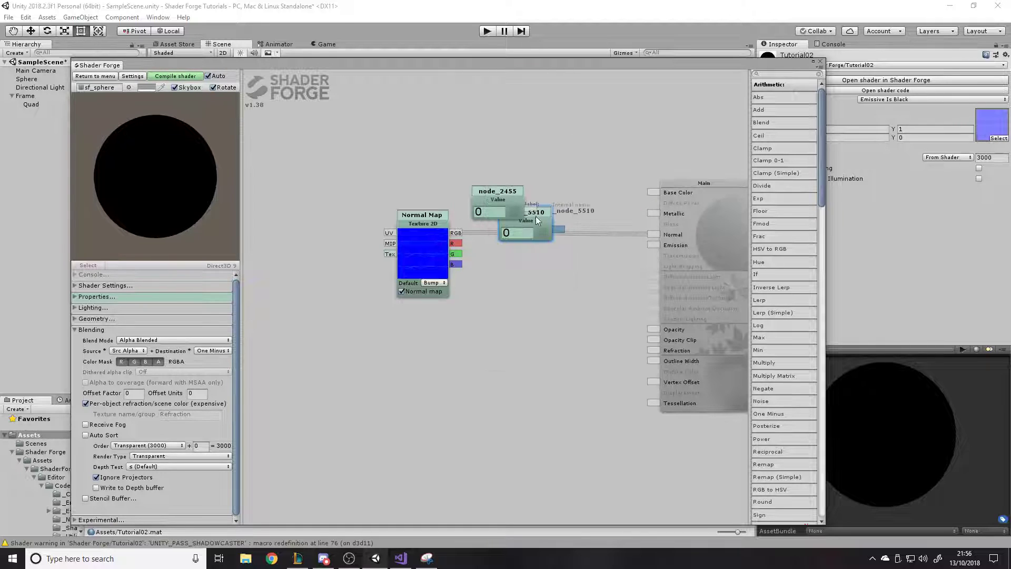
drag(534, 219, 549, 144)
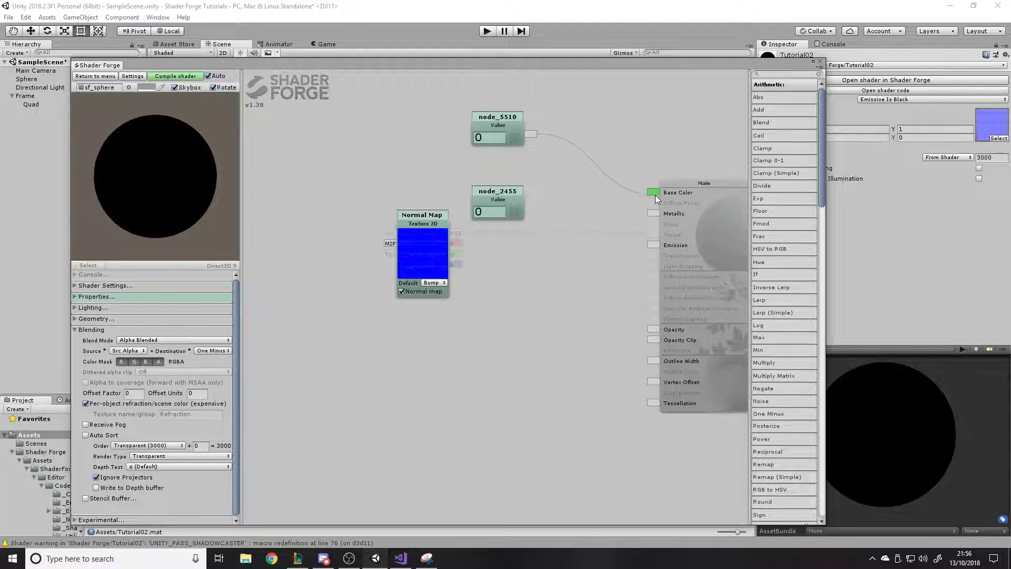
drag(655, 195, 654, 193)
- Connect the existing lower Value node to Metallic, and add a third Value property node connected to Gloss
drag(531, 207, 653, 213)
key(v)
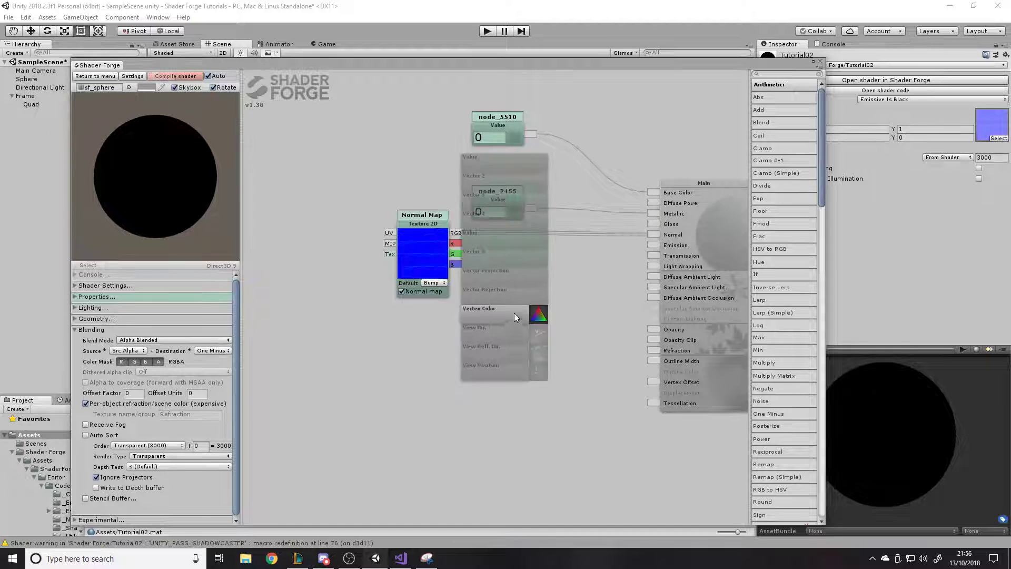
click(510, 242)
drag(541, 248, 649, 223)
- Arrange the three Value nodes in an evenly spaced column above the Normal Map node
click(511, 199)
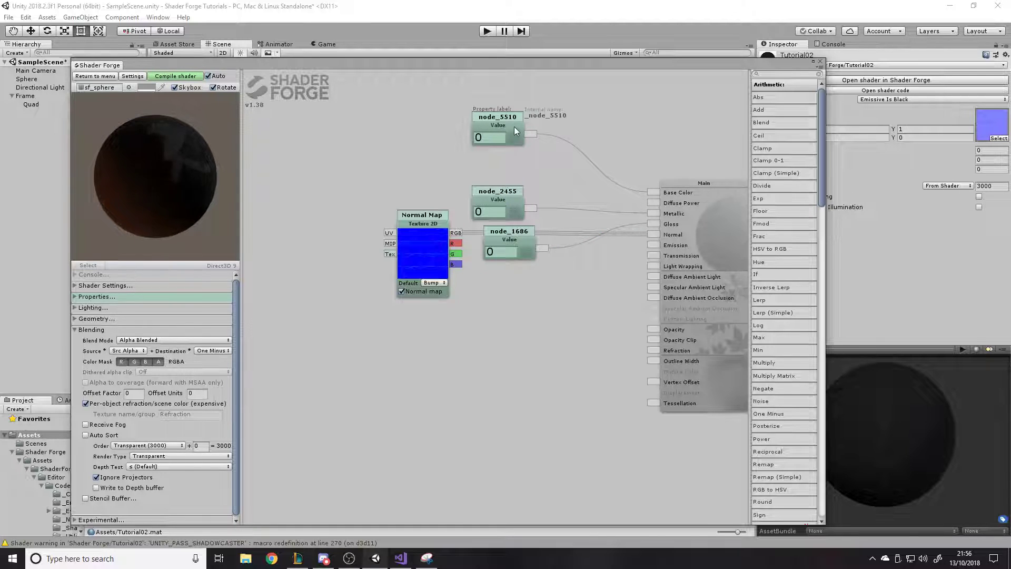
drag(518, 125, 519, 88)
drag(514, 208, 513, 140)
drag(529, 243, 517, 186)
drag(586, 121, 585, 147)
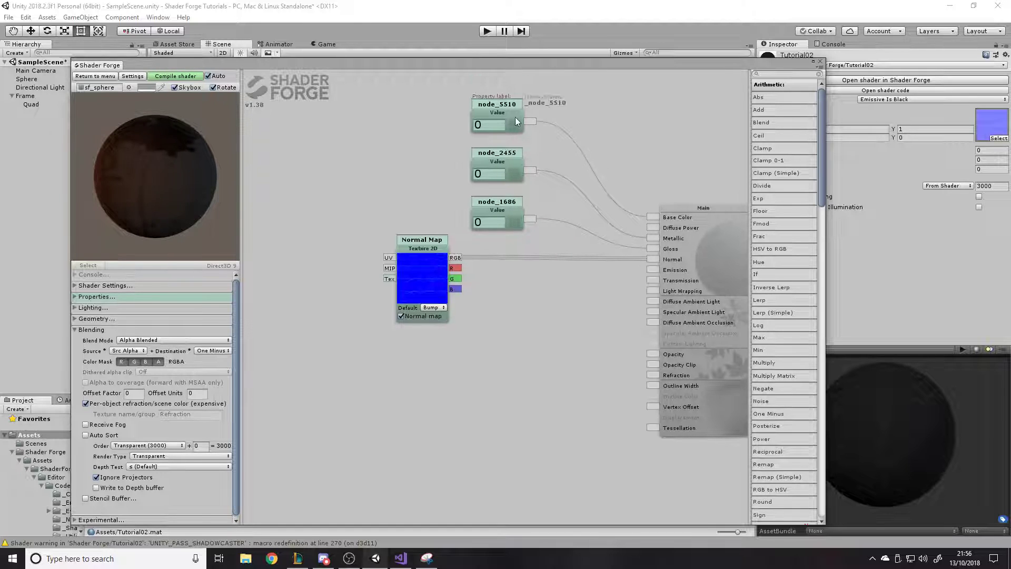
- Rename the three Value nodes' property labels Base, Metallic and Gloss to match the inputs they feed
click(513, 104)
text(Bas)
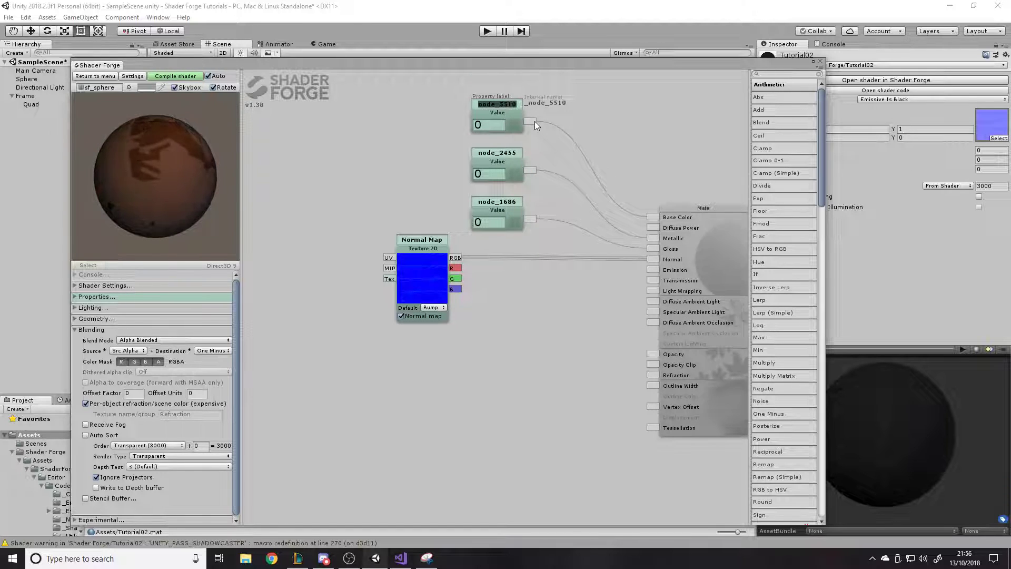
text(e)
click(517, 159)
click(519, 153)
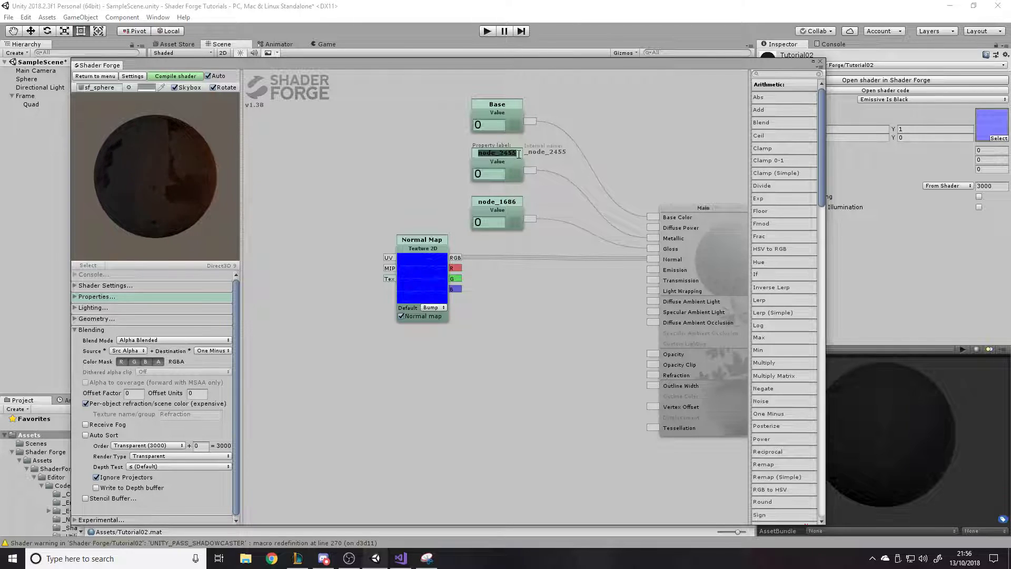
key(BackSpace)
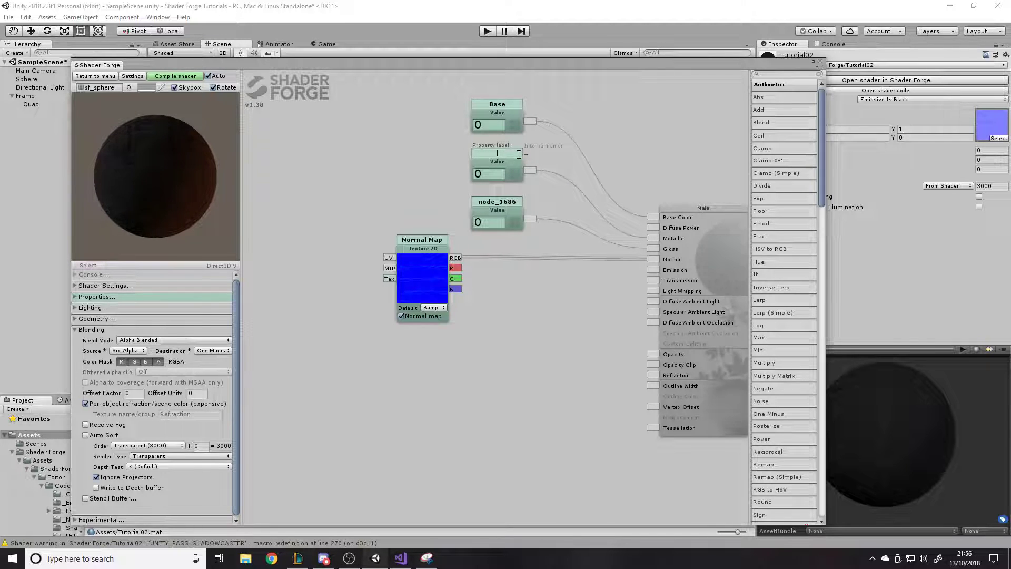
text(Metallic)
click(519, 203)
click(519, 201)
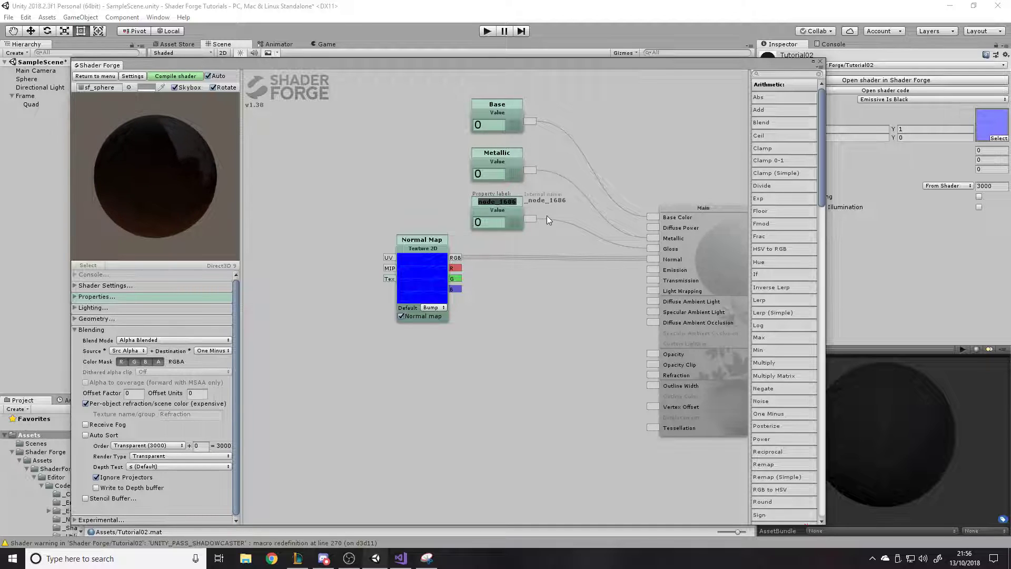
key(BackSpace)
text(Gloss)
click(546, 216)
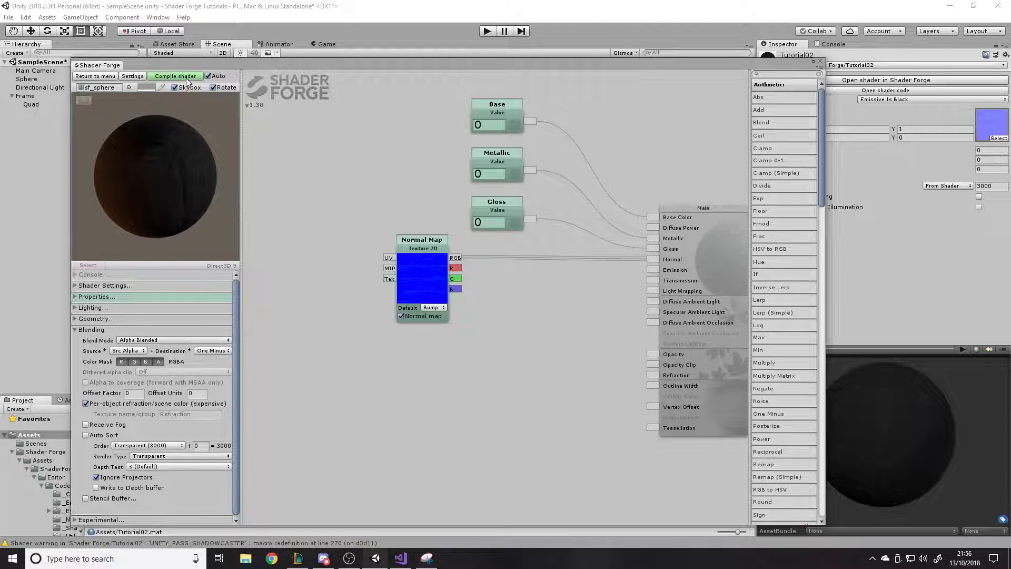
- Move the Shader Forge window down off the Scene view and examine the framed quad from different angles
drag(403, 65, 411, 398)
right_drag(545, 267, 444, 257)
key(w)
key(s)
key(w)
key(a)
key(d)
alt+drag(444, 258, 541, 235)
drag(540, 391, 541, 275)
- Set the Gloss node's value to 0.8
click(497, 434)
text(1)
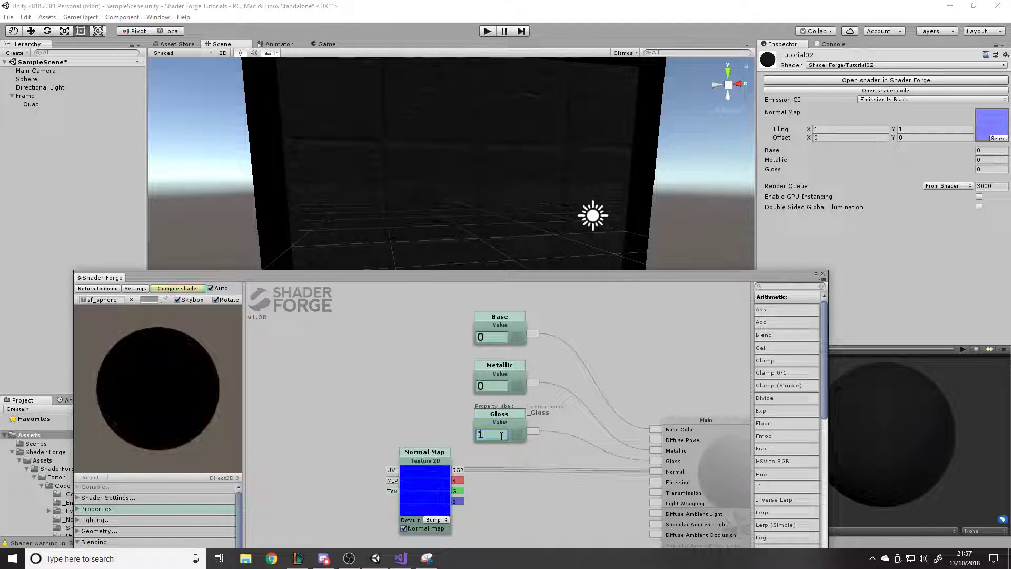
click(194, 289)
click(503, 436)
text(0)
key(BackSpace)
text(.8)
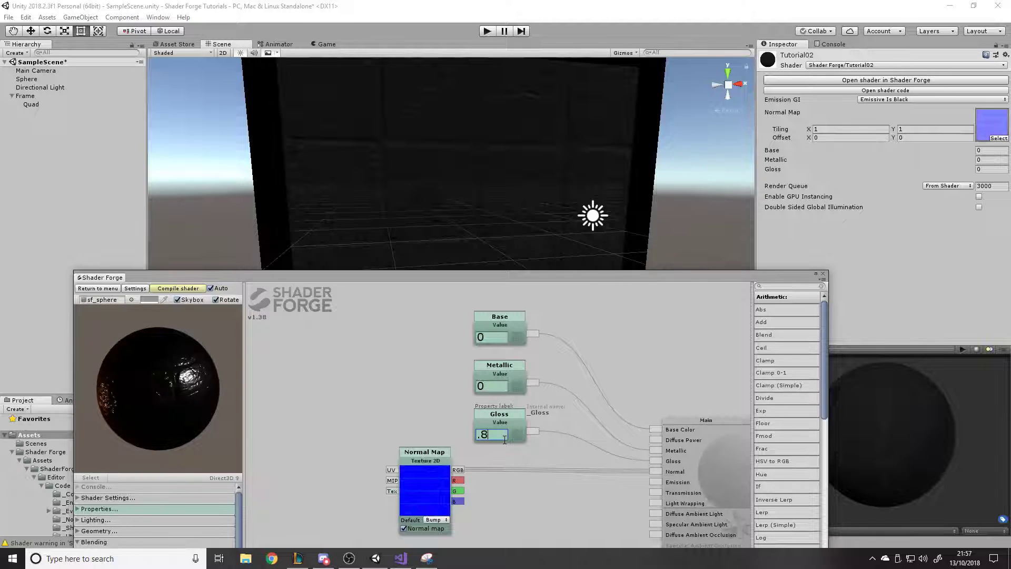
key(Return)
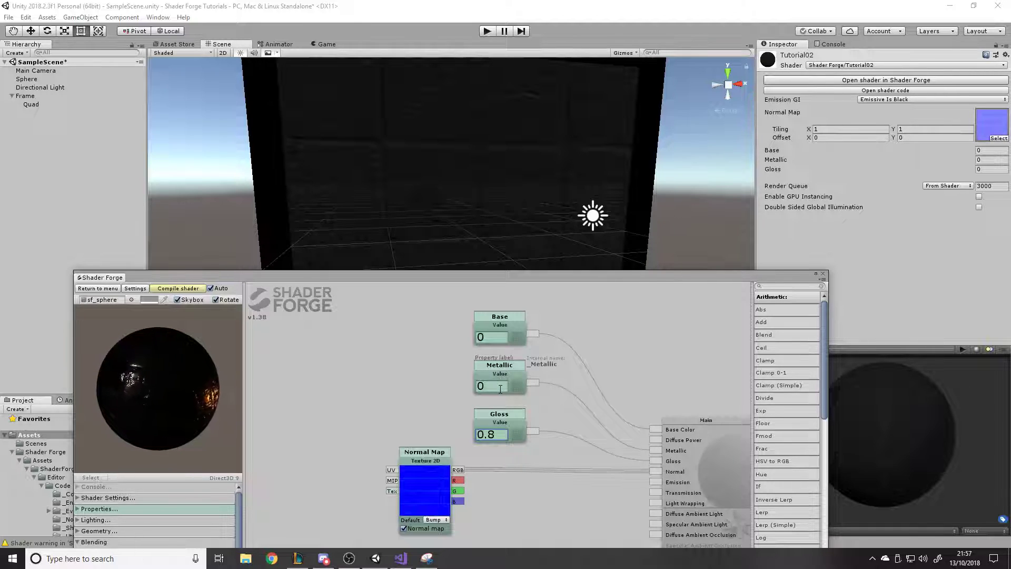
- Set the Base node's value to 0.2 and compile the shader
click(495, 337)
key(BackSpace)
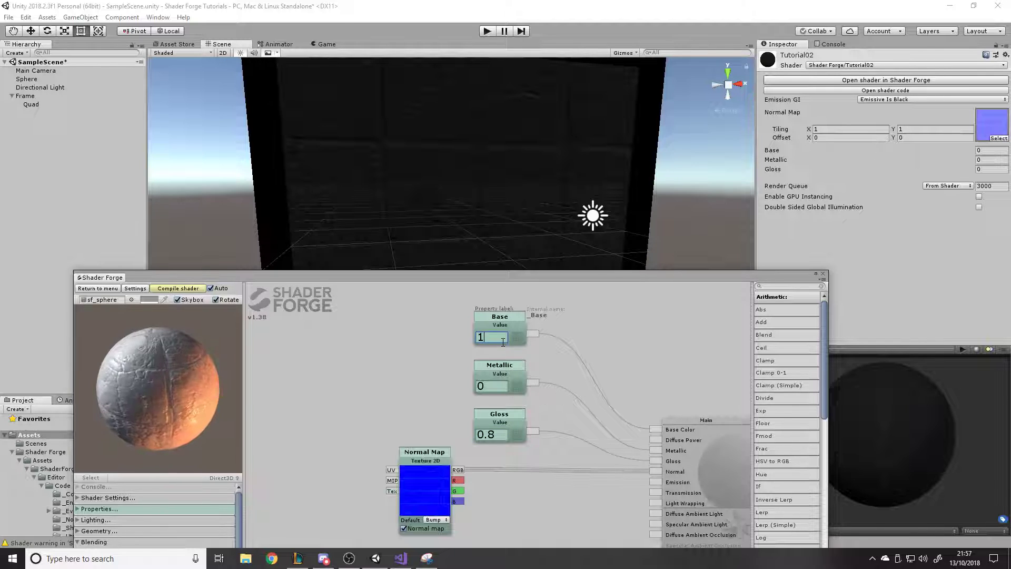
text(.2)
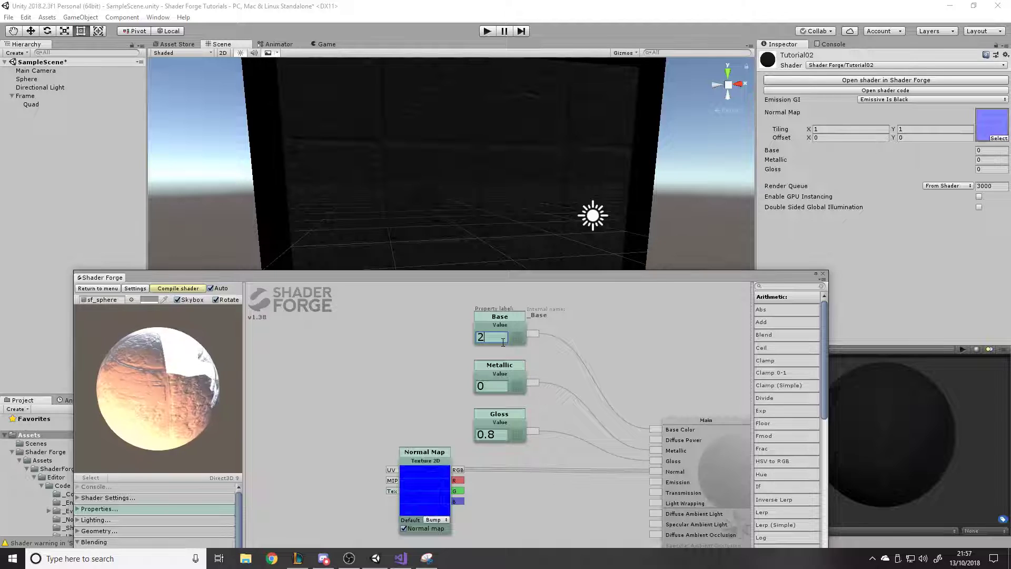
click(187, 289)
- Uncover the Project assets, select the Tutorial02 material and set its Base to 0.2 and Gloss to 0.8
click(457, 229)
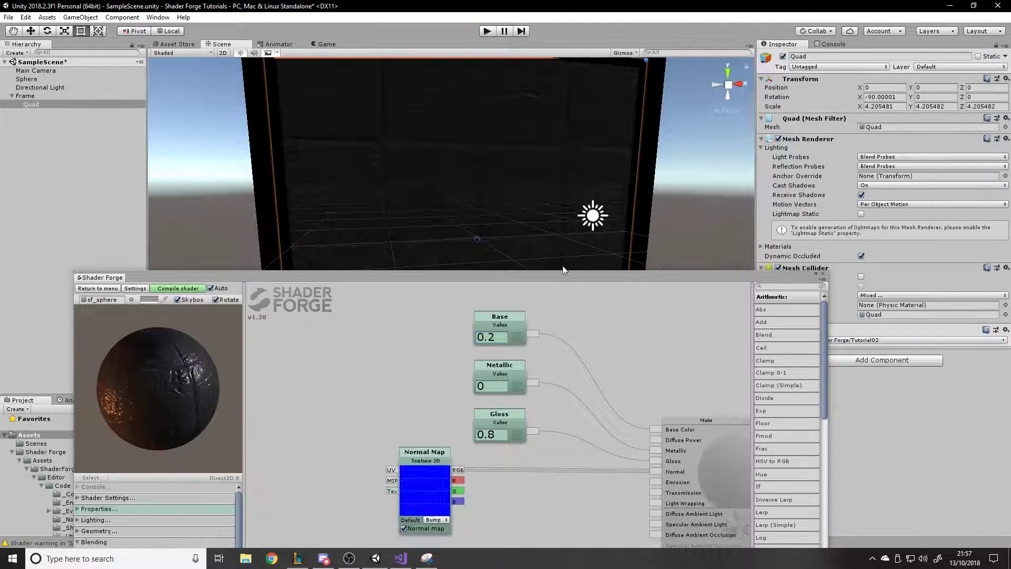
drag(669, 269, 574, 519)
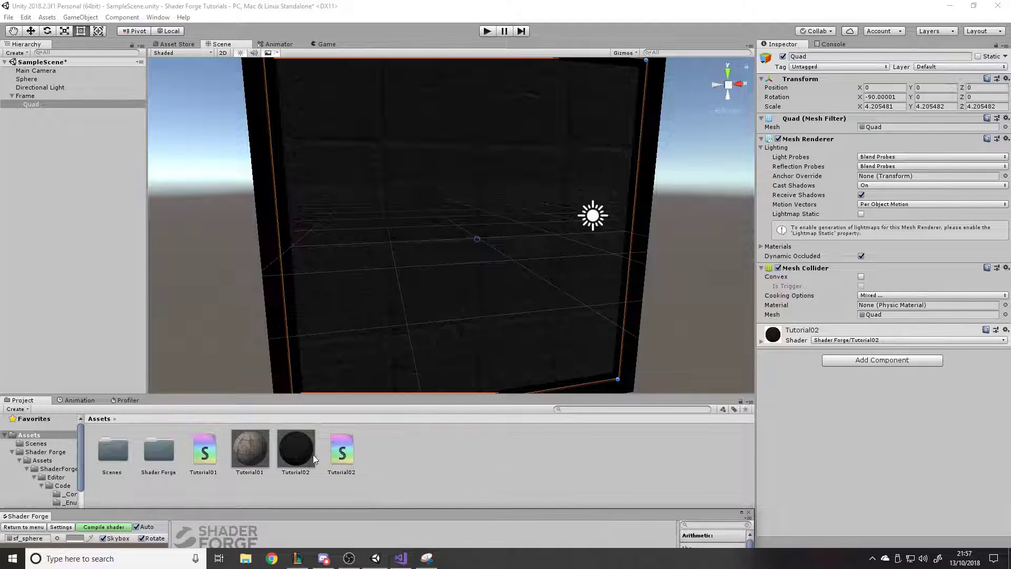
click(295, 448)
click(1000, 151)
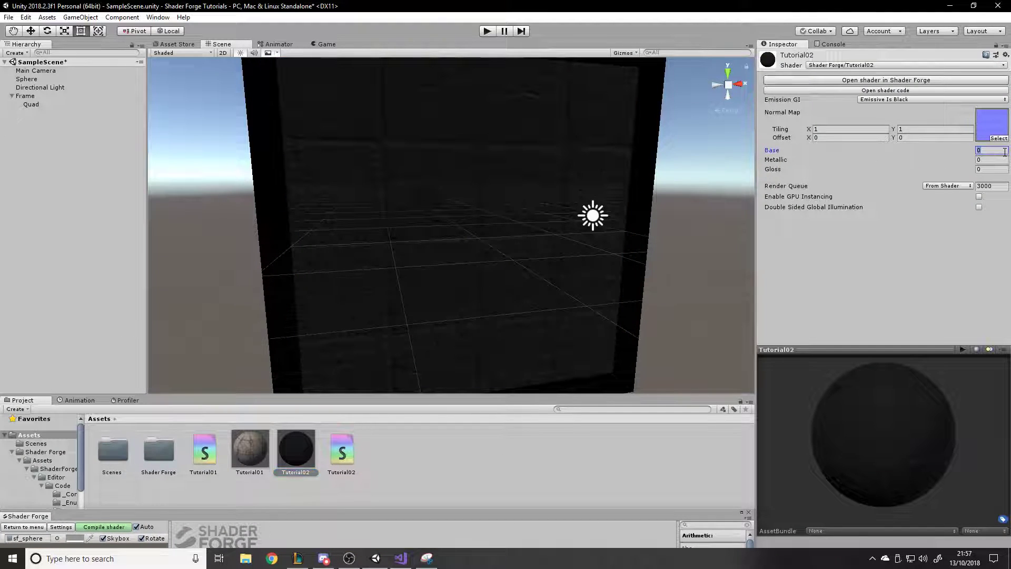
text(.2)
key(Tab)
key(Tab)
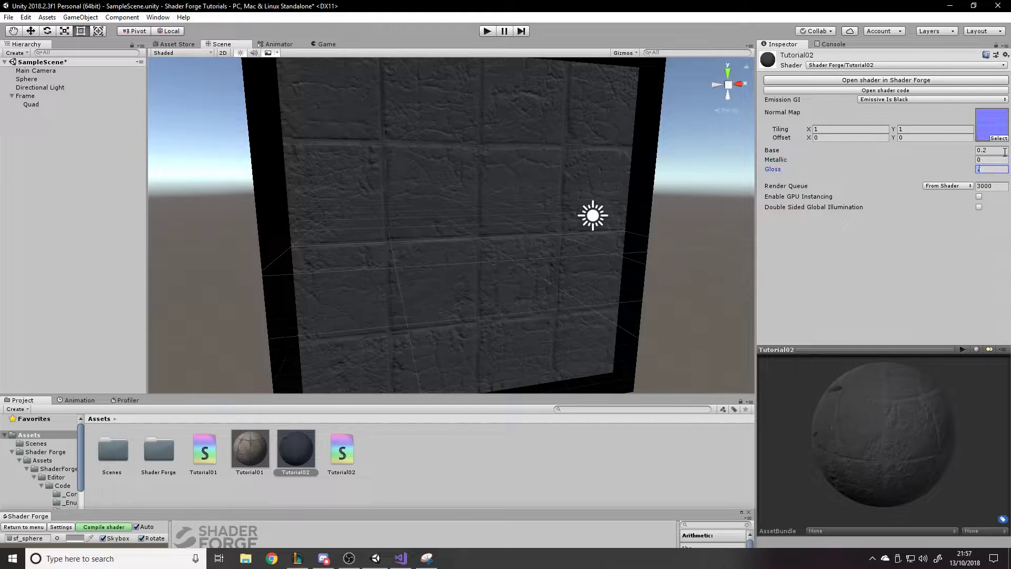
text(.8)
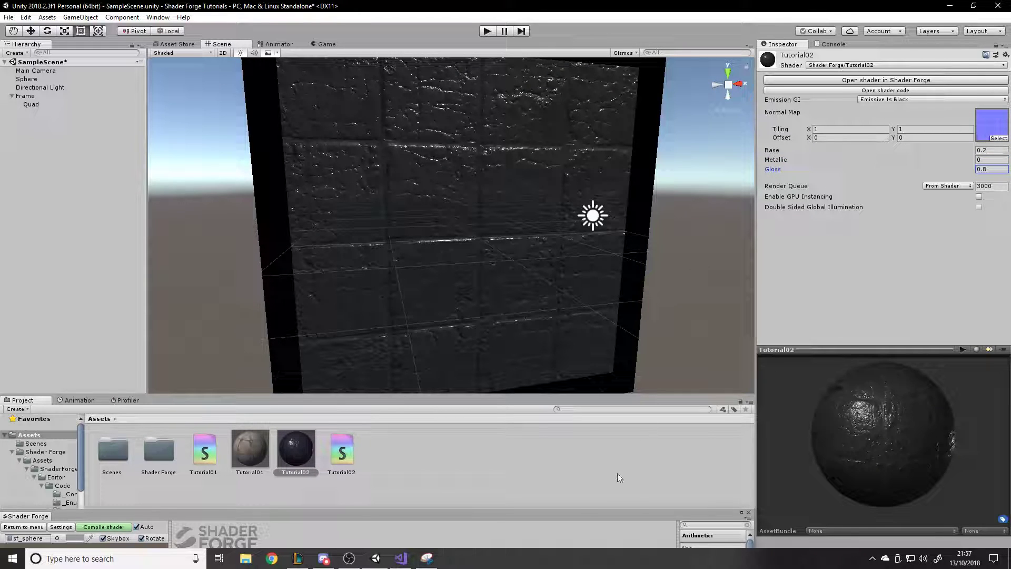
- Bring the Shader Forge window back and add a constant Value node connected to both Transmission and Light Wrapping
drag(557, 516, 584, 67)
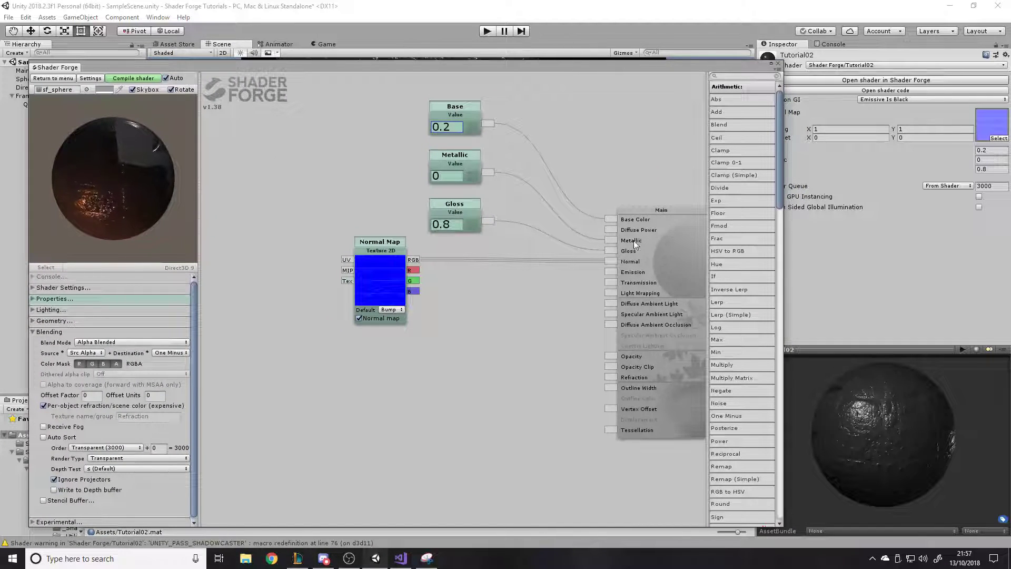
click(472, 355)
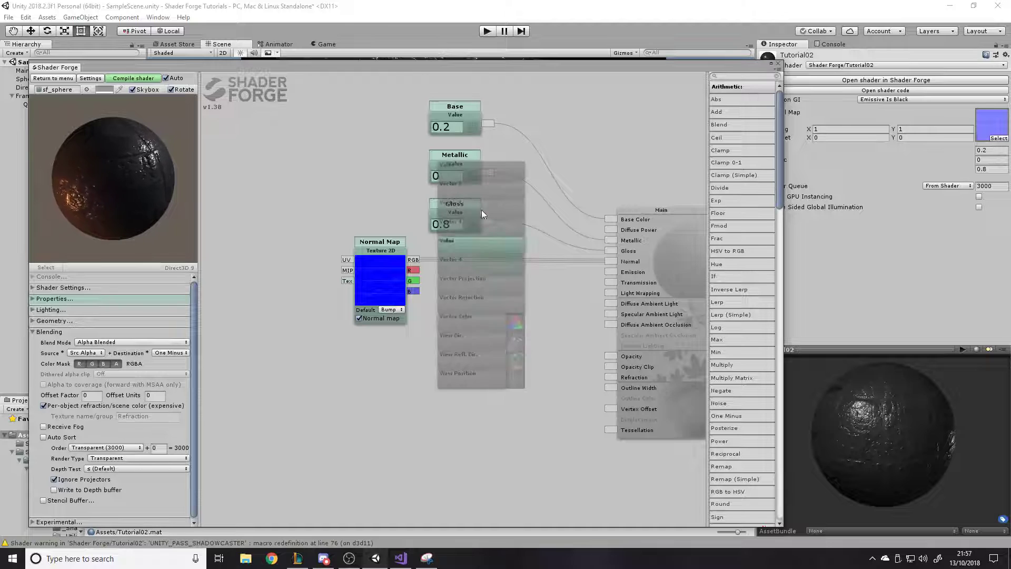
key(v)
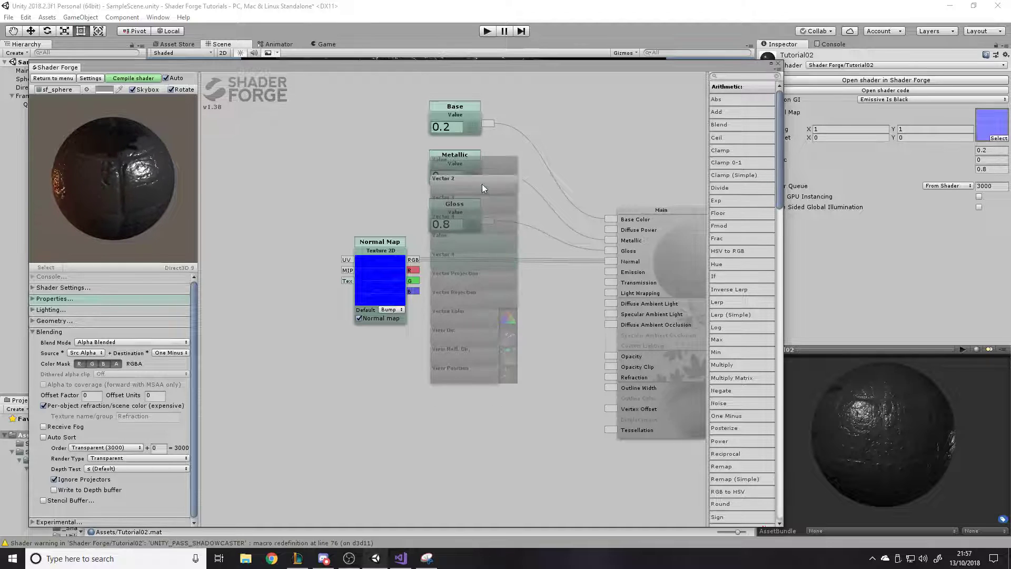
key(v)
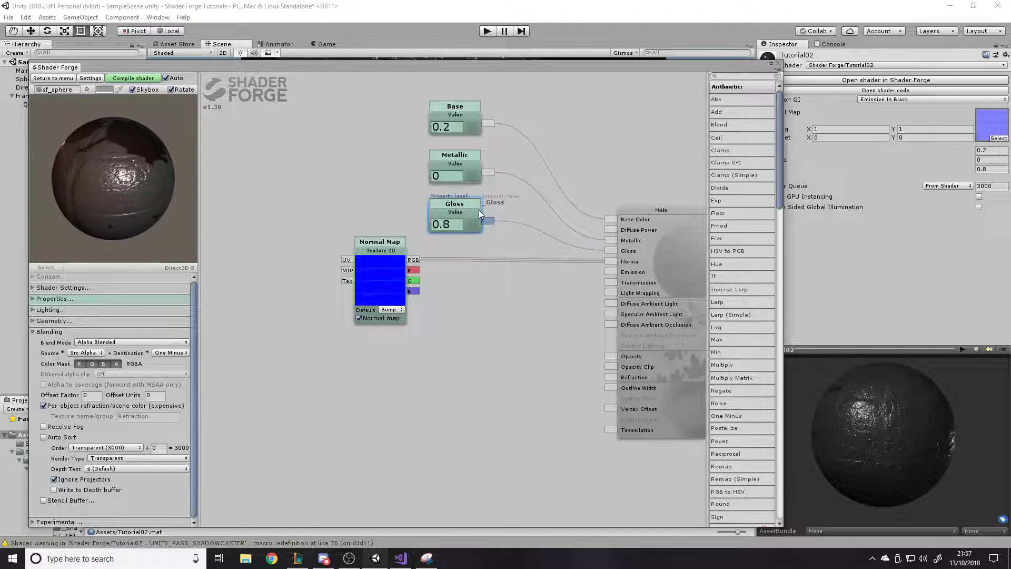
key(v)
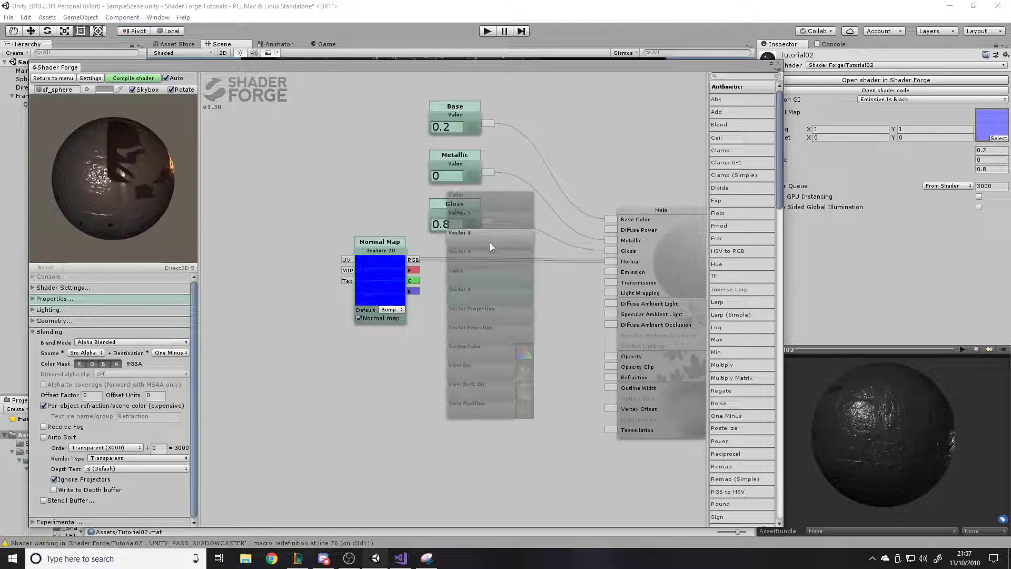
click(487, 200)
drag(497, 195, 611, 283)
drag(504, 300, 611, 293)
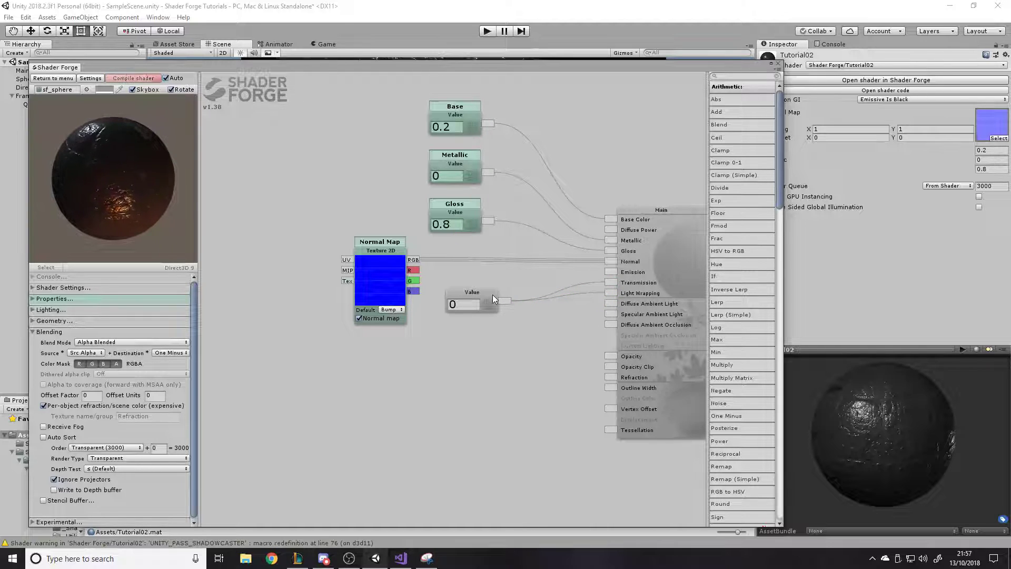
- Set the new constant Value node to 1 and position it level with the Transmission and Light Wrapping inputs
drag(492, 295, 501, 280)
click(467, 291)
text(1)
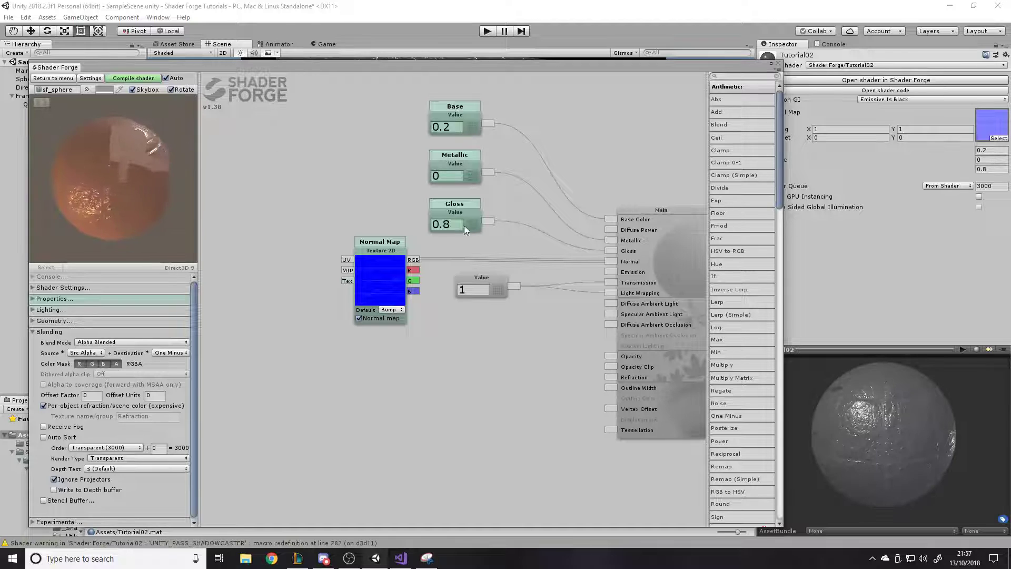
drag(491, 276, 498, 275)
- Move the Shader Forge window aside and examine the Tutorial02 material on the framed quad in the Scene view
drag(360, 64, 371, 401)
click(539, 242)
drag(563, 400, 469, 516)
click(129, 340)
click(307, 452)
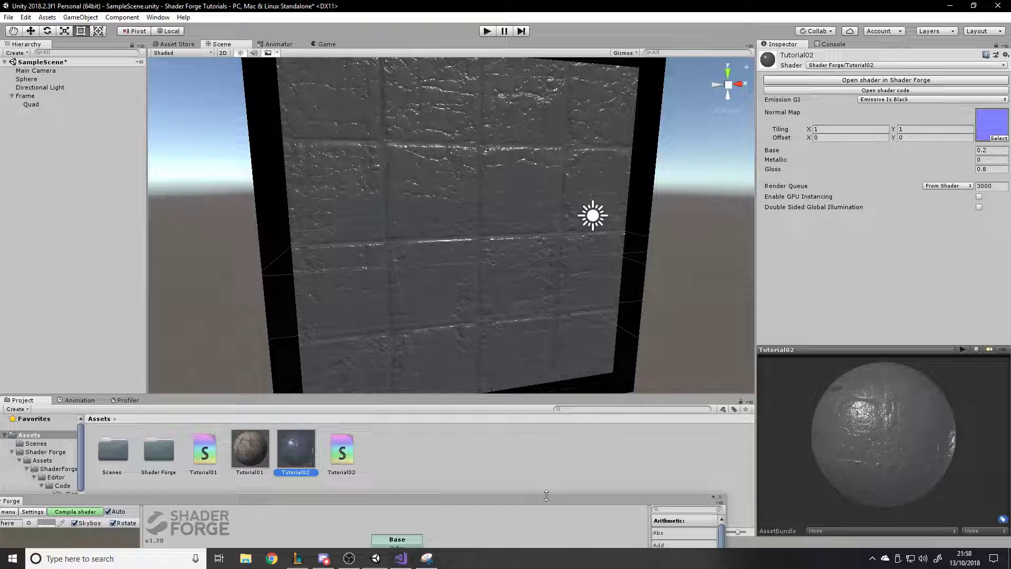
drag(546, 495, 583, 274)
drag(522, 509, 561, 333)
right_drag(532, 232, 527, 274)
key(d)
- Bring the Shader Forge window back and add a Value property node named Opacity below the constant Value node
drag(542, 335, 587, 57)
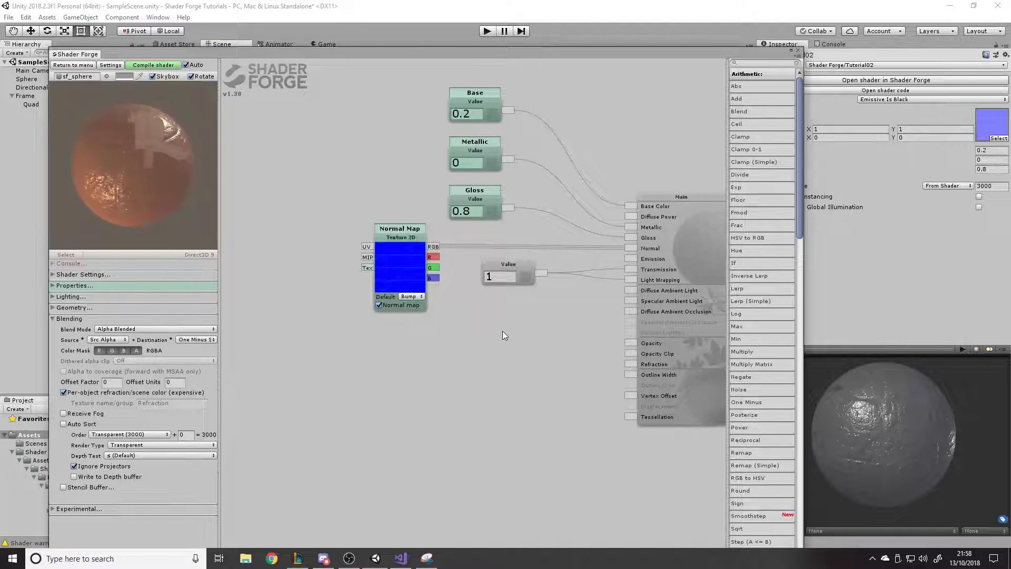
key(v)
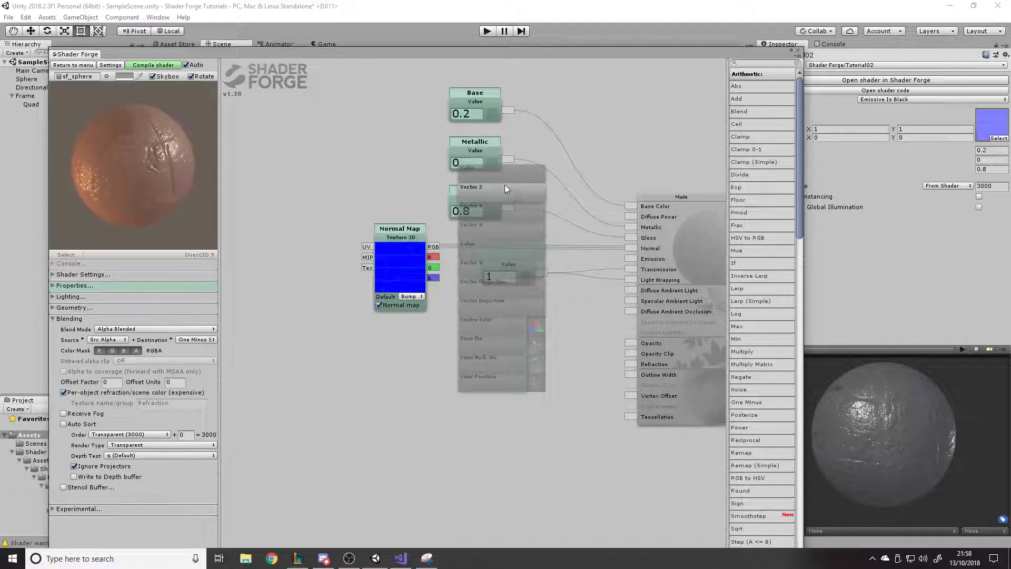
mouse_move(504, 180)
right_down()
mouse_move(500, 257)
mouse_move(507, 182)
right_up()
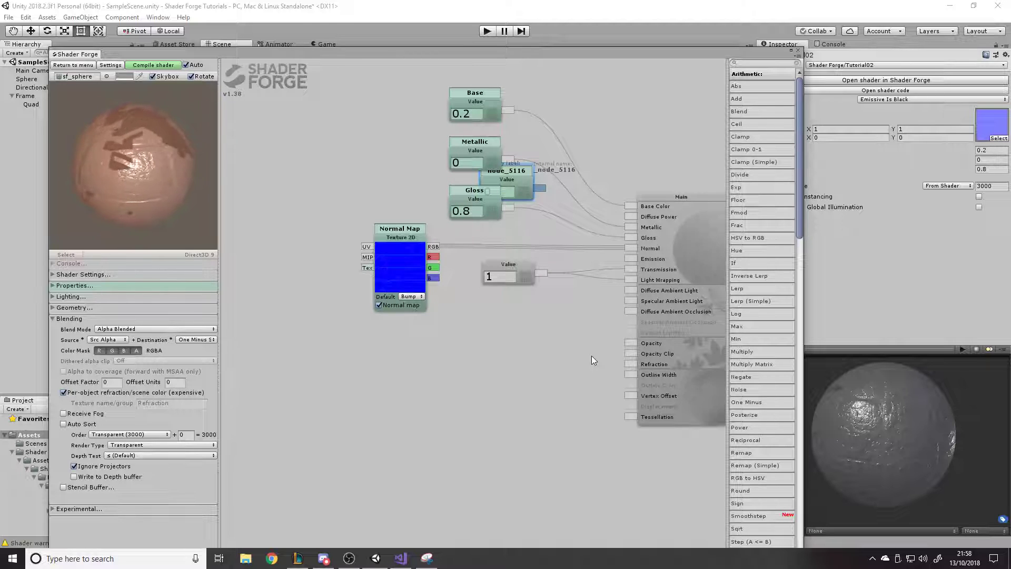
drag(525, 179, 511, 373)
click(512, 363)
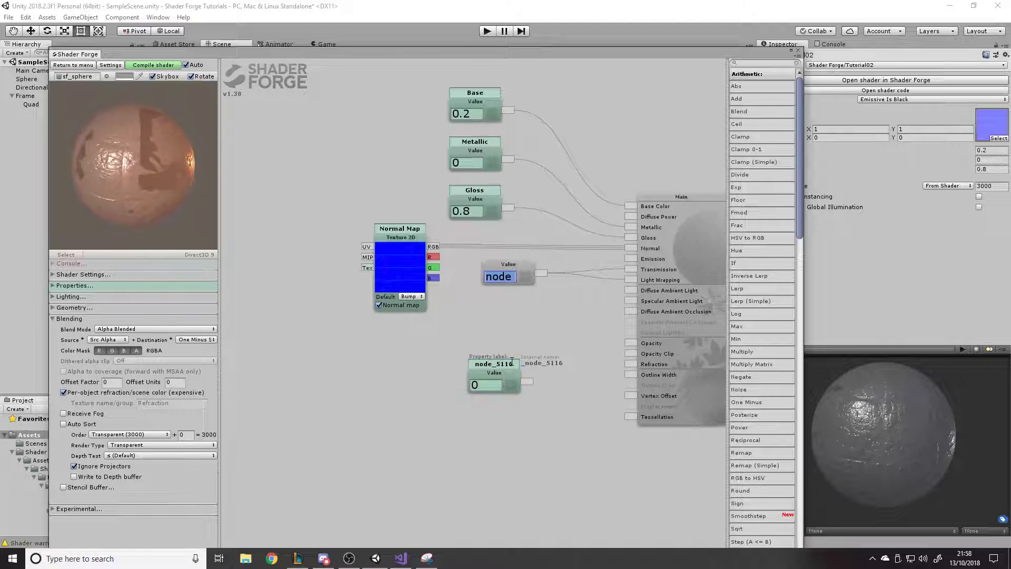
click(512, 362)
text(0)
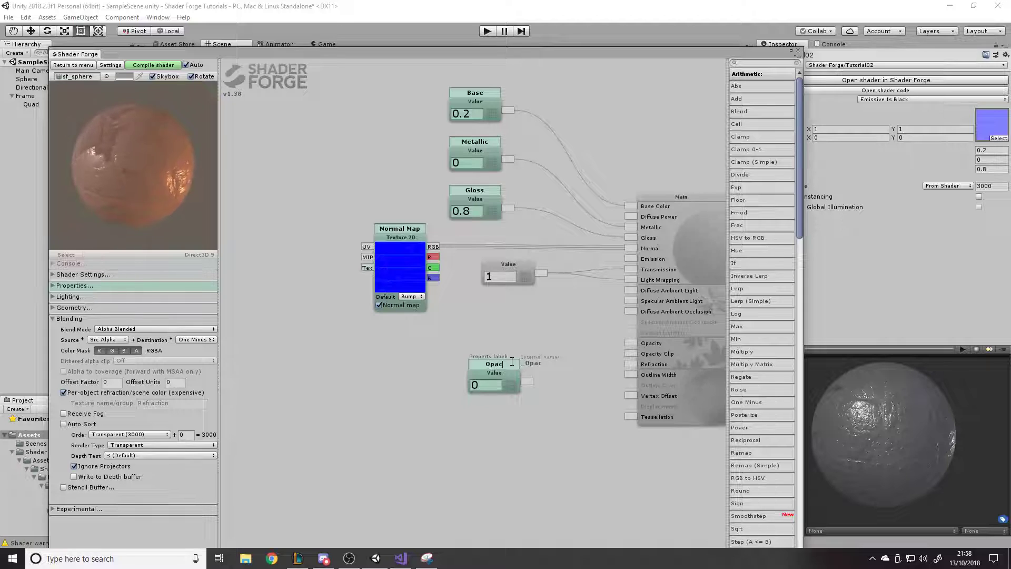
- Connect the Opacity node to the main node's Opacity input and set its value to 0.3
drag(631, 343, 532, 331)
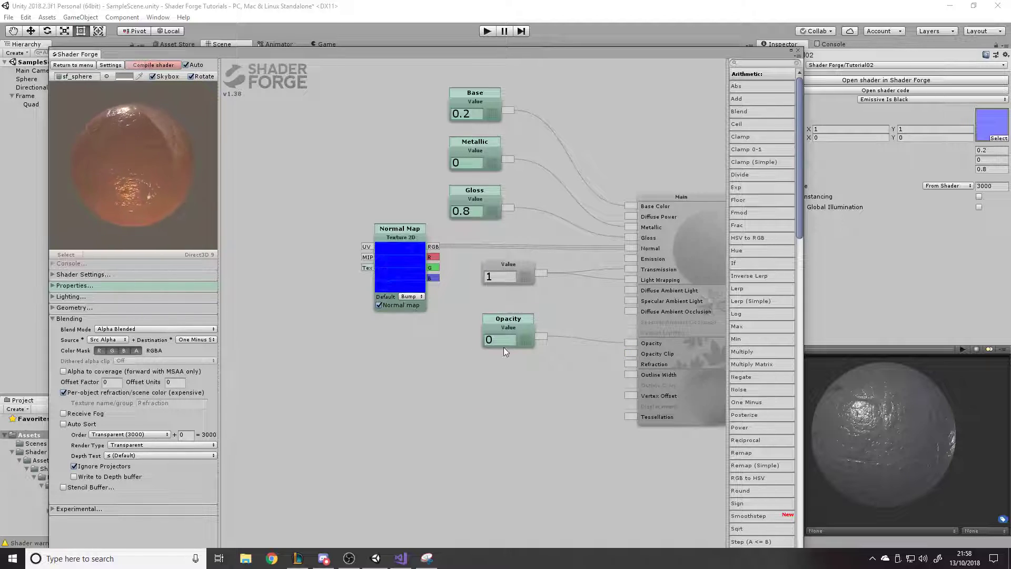
click(503, 344)
text(.3)
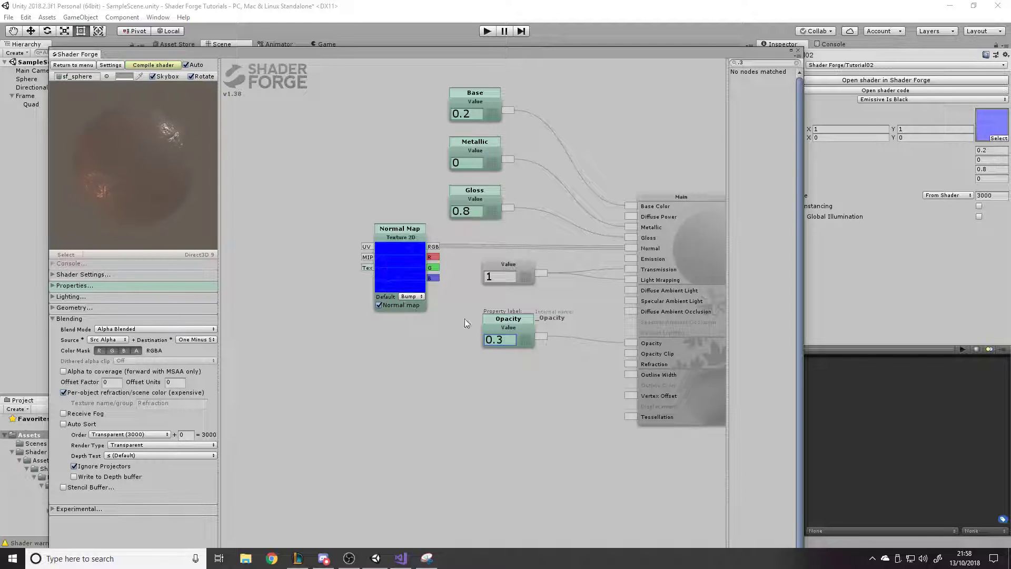
- Move the Shader Forge window aside and set the Tutorial02 material's Opacity to 0.3
drag(339, 56, 342, 437)
drag(476, 436, 467, 493)
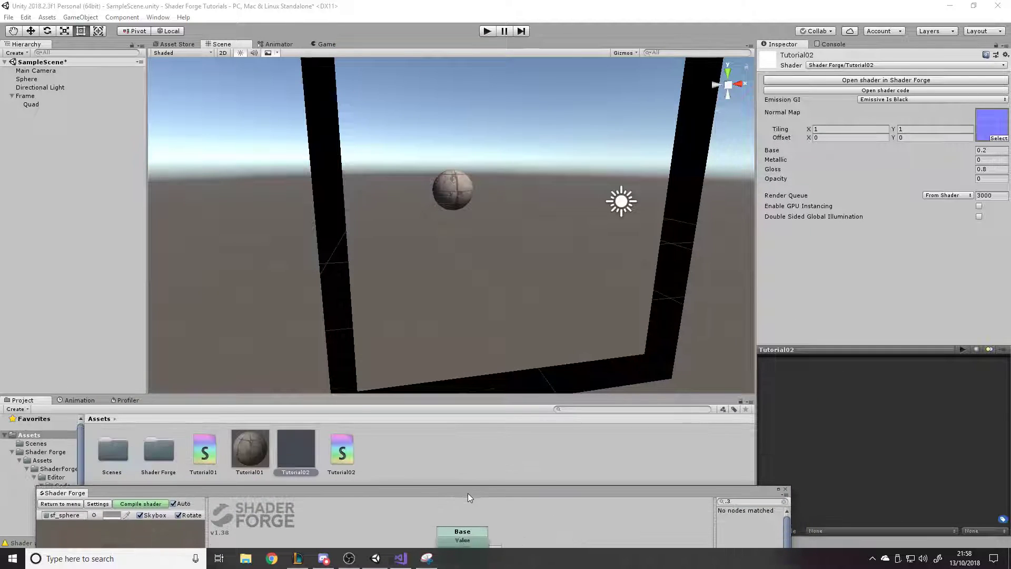
click(296, 451)
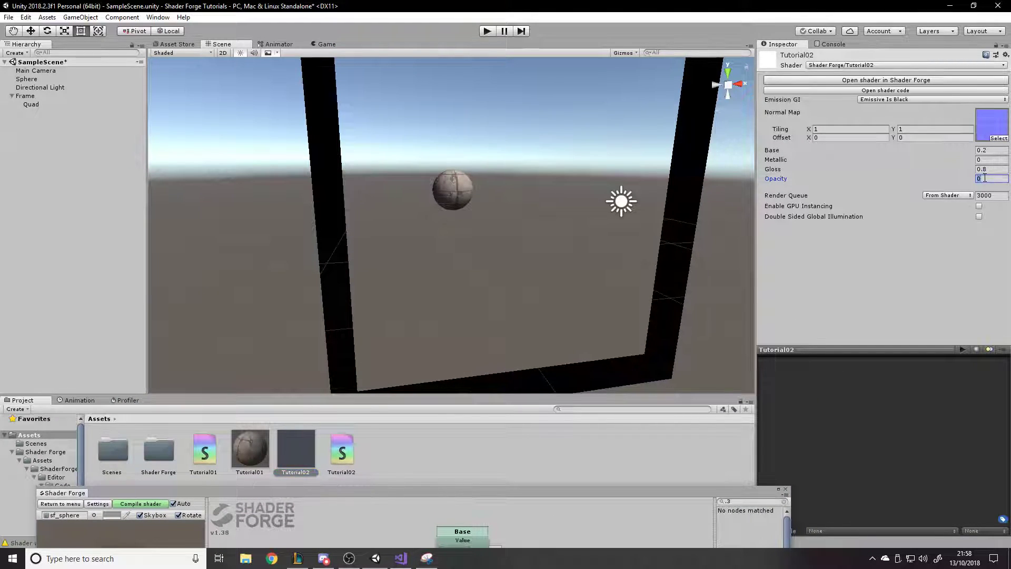
text(.3)
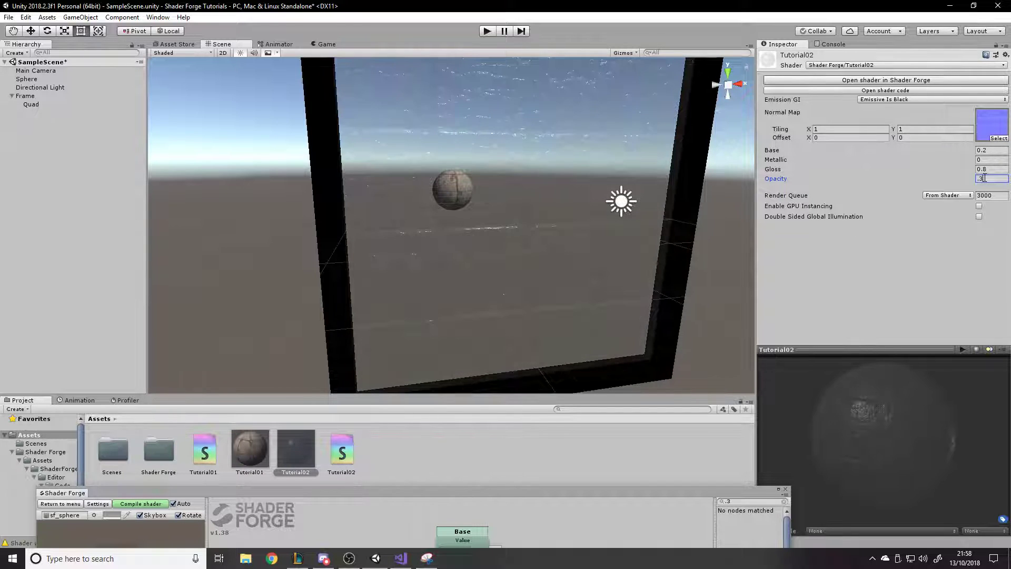
- Examine the semi-transparent quad and the sphere behind it from several angles in the Scene view
mouse_move(620, 178)
alt+mouse_down()
mouse_move(611, 157)
mouse_move(594, 161)
mouse_move(619, 170)
alt+mouse_up()
right_drag(620, 170, 640, 180)
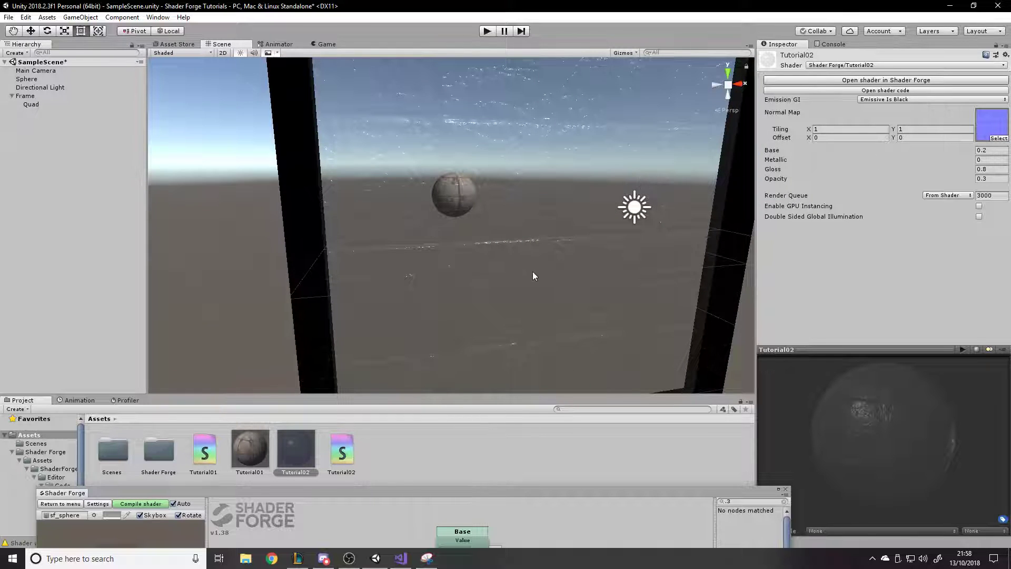
right_drag(541, 273, 561, 288)
click(550, 241)
click(561, 263)
right_drag(346, 326, 583, 237)
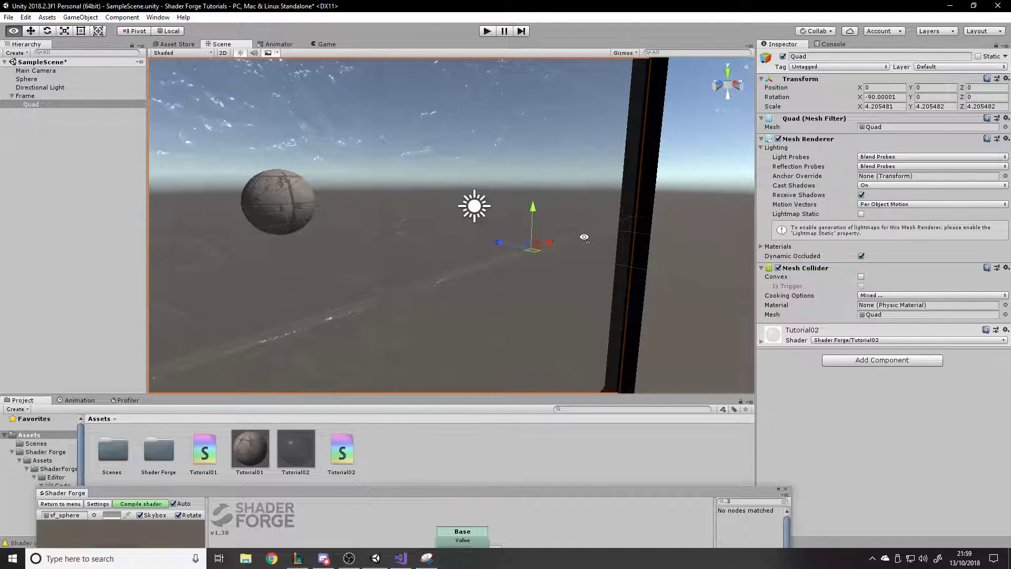
right_drag(498, 189, 399, 245)
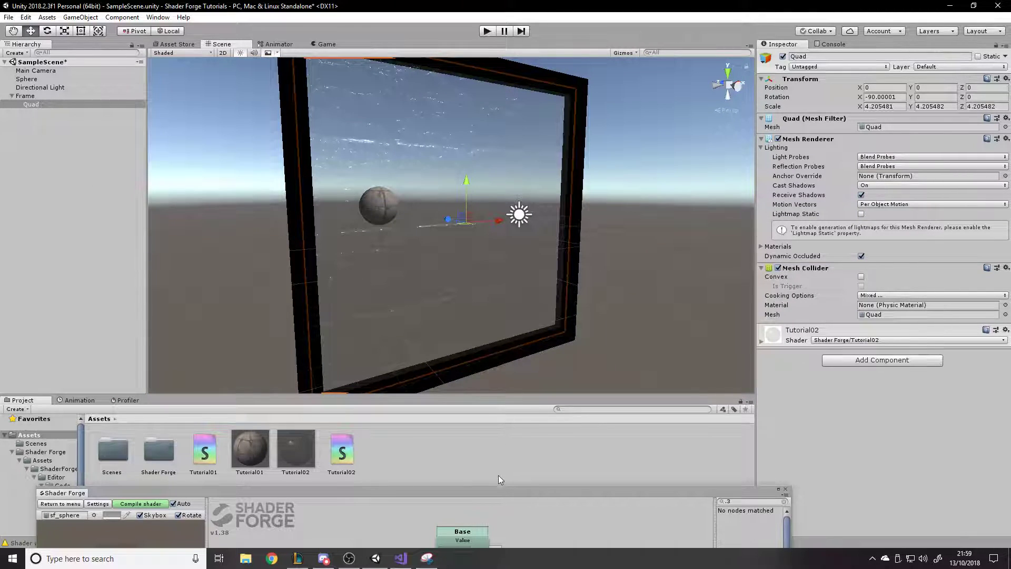
- Bring the Shader Forge window back and add a UV Coordinates node before the Normal Map node
drag(497, 490, 557, 64)
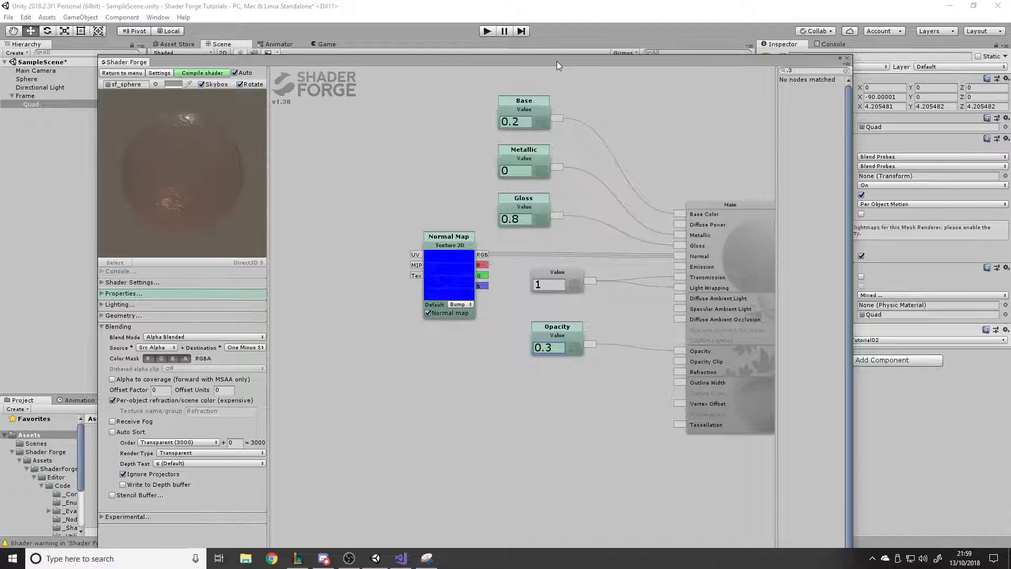
click(577, 388)
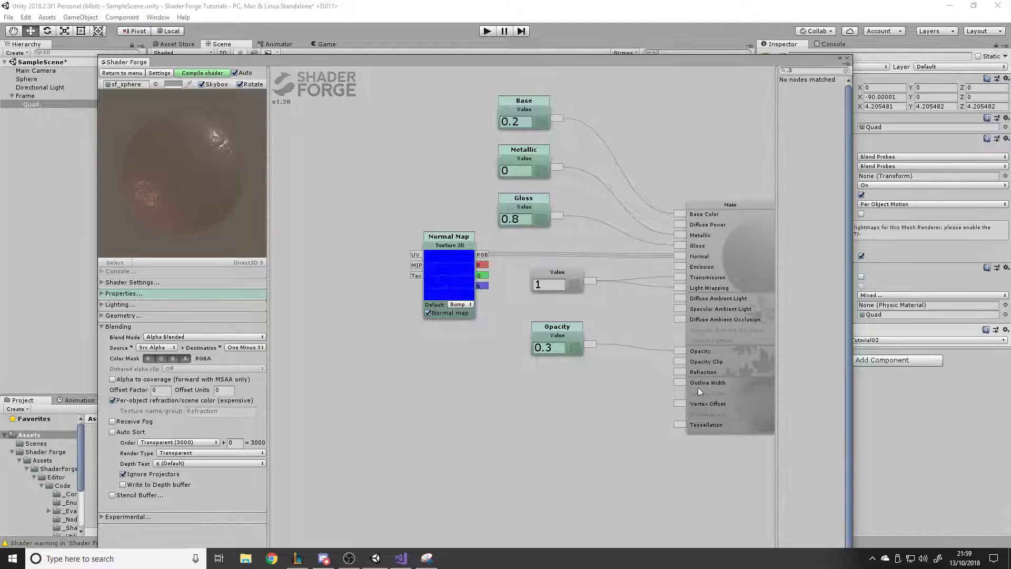
drag(681, 373, 625, 368)
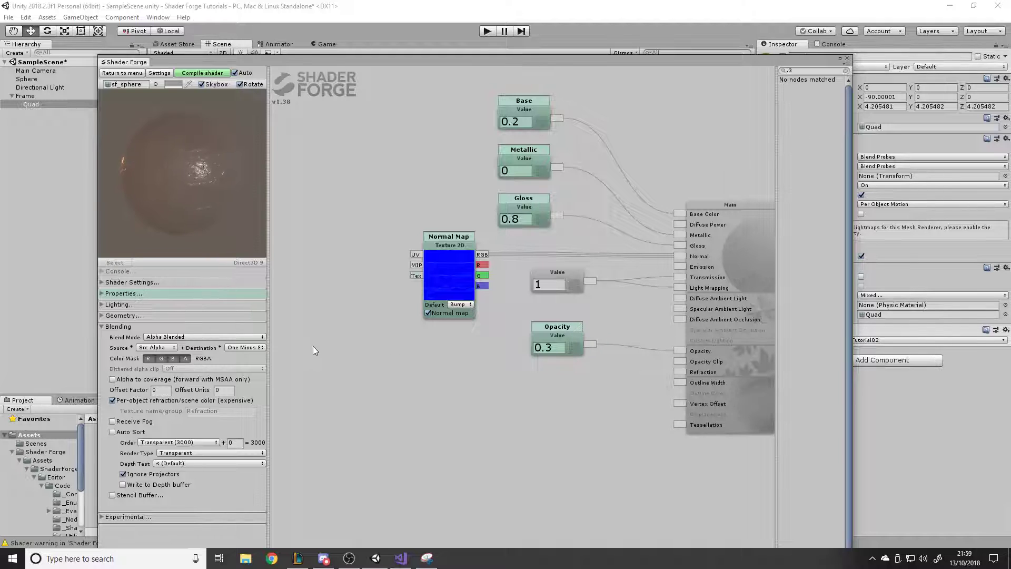
click(330, 344)
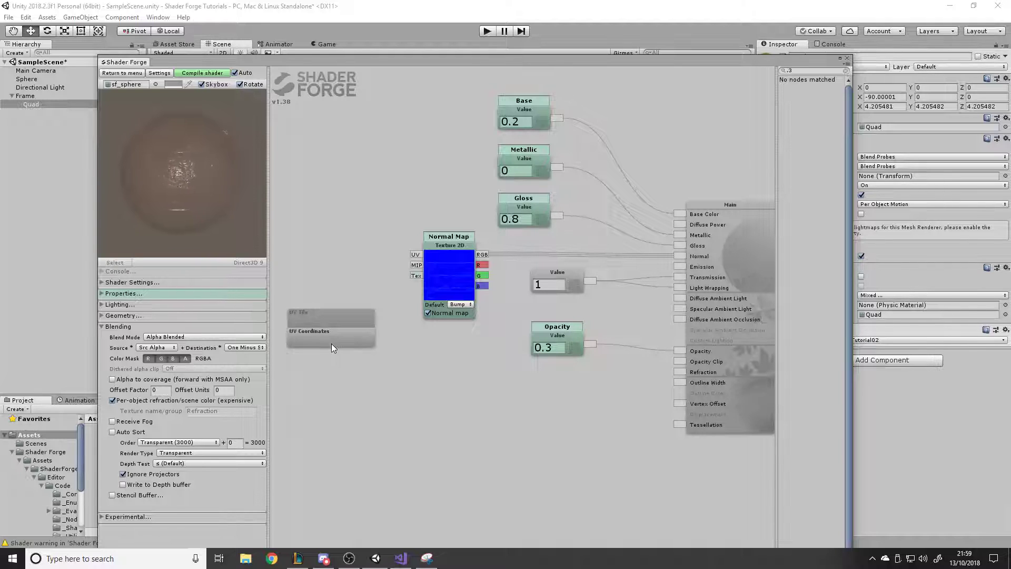
click(330, 334)
scroll(384, 327, down, 2)
drag(349, 309, 304, 279)
key(u)
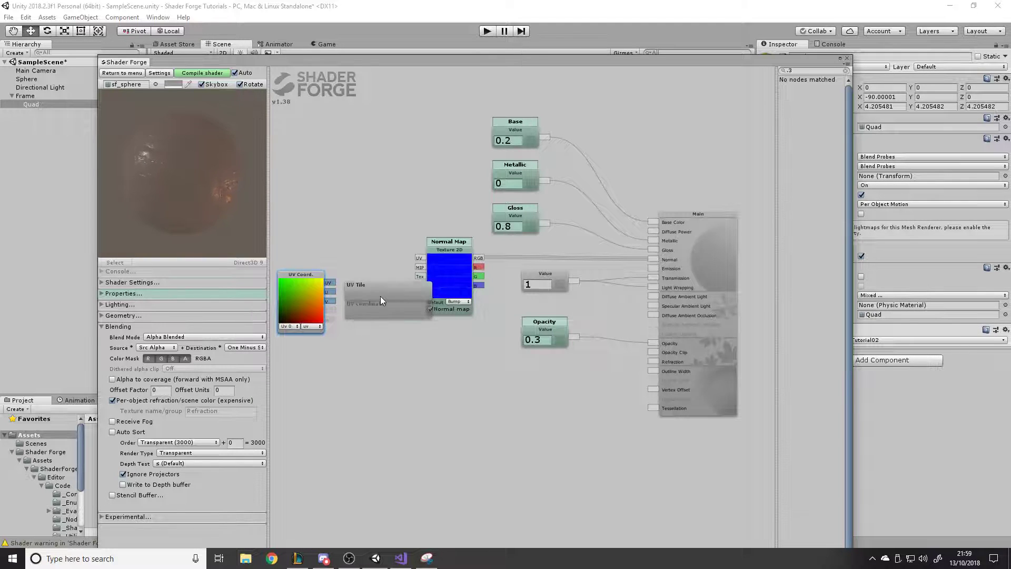
click(382, 297)
key(Delete)
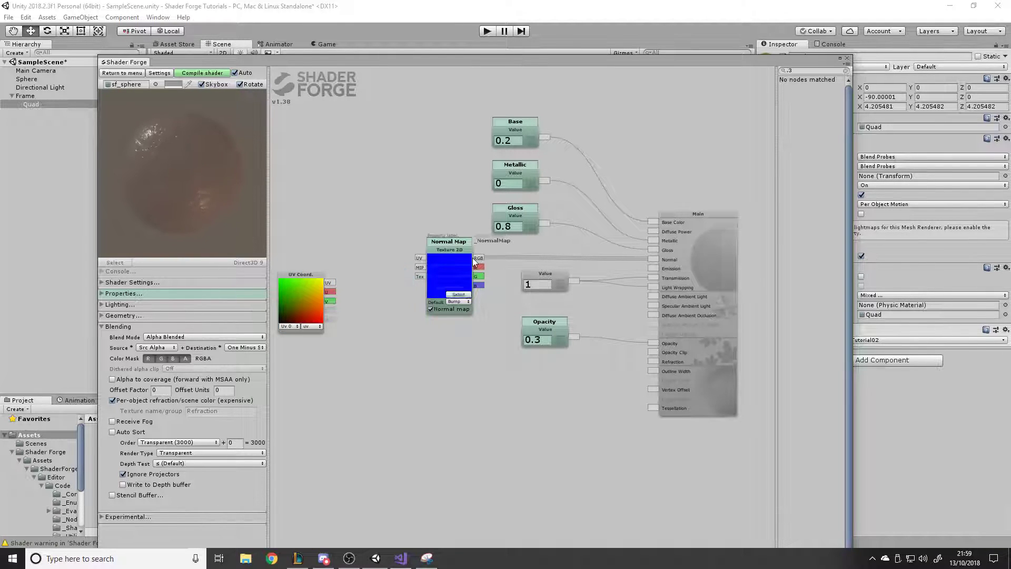
- Connect the UV Coordinates node's UV output to the Normal Map's UV input and shift both nodes farther from the main node
scroll(328, 265, up, 2)
drag(318, 254, 452, 257)
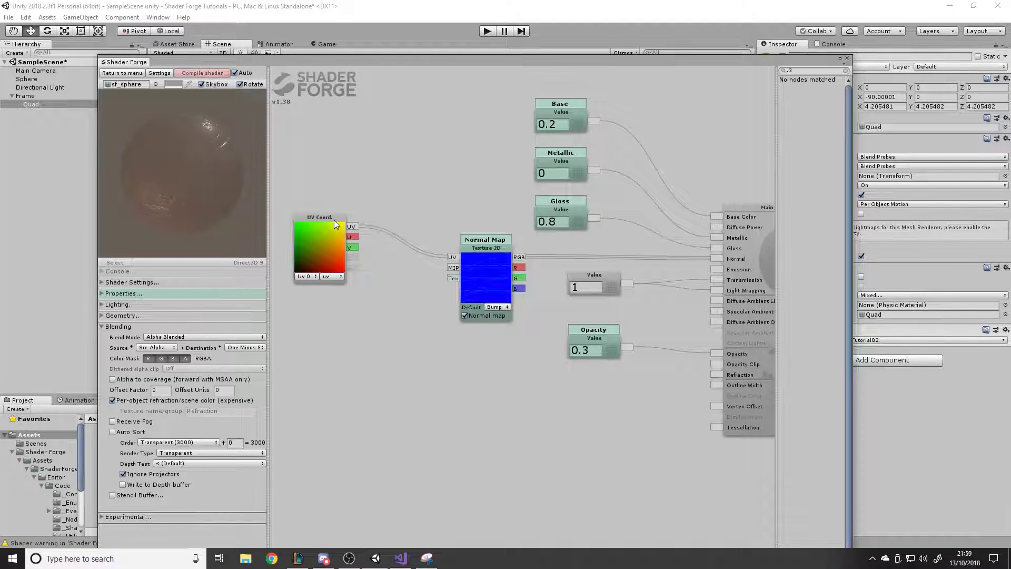
drag(339, 221, 365, 250)
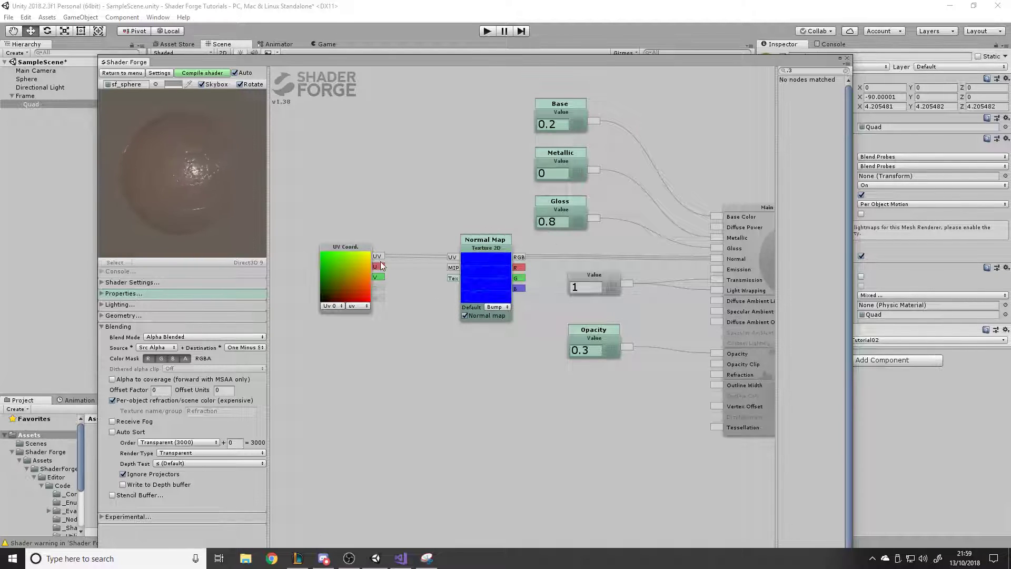
drag(364, 248, 307, 248)
mouse_move(506, 252)
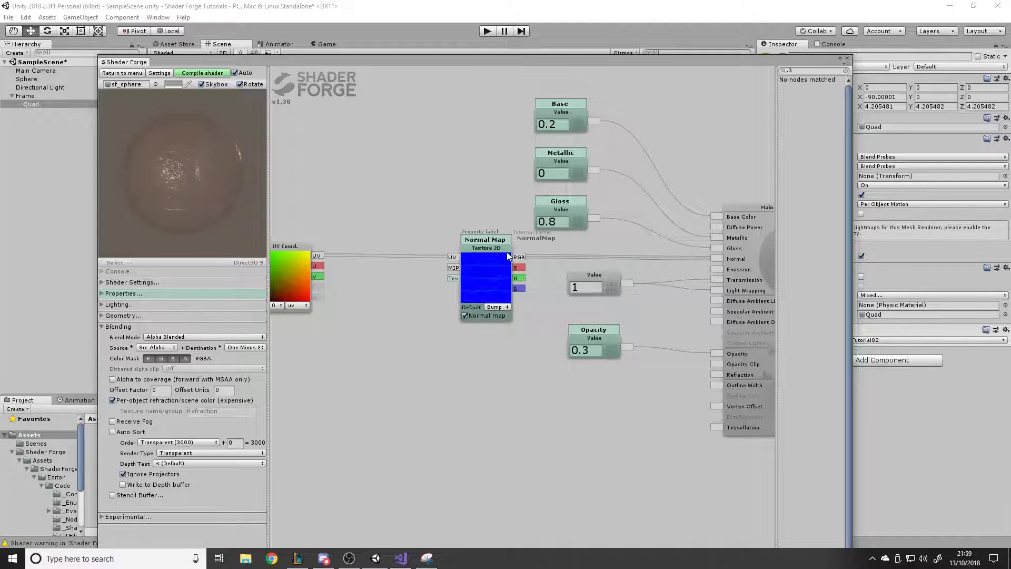
drag(502, 253, 400, 251)
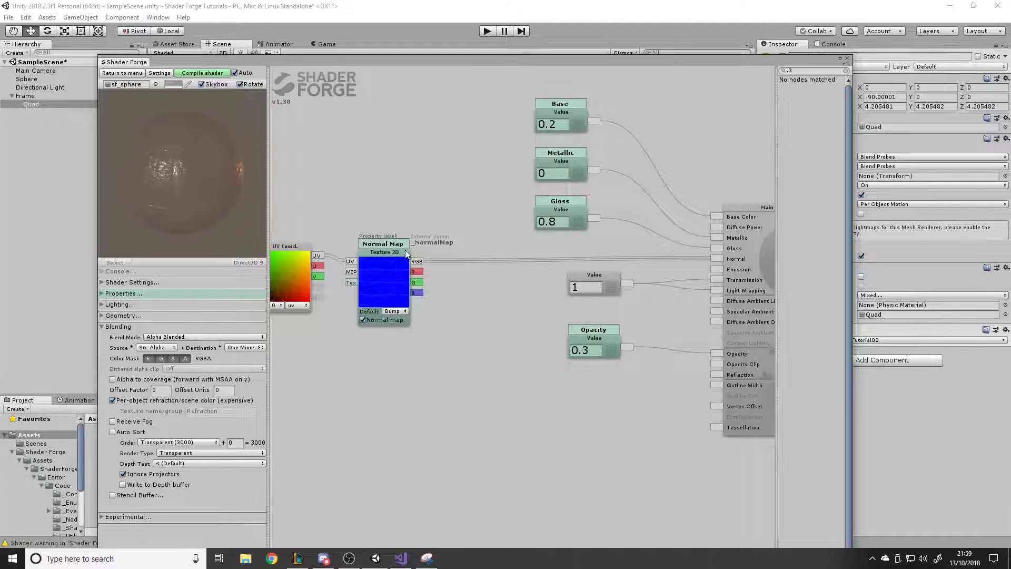
- Add a Component Mask node and feed it from the Normal Map's RGB output
right_click(450, 320)
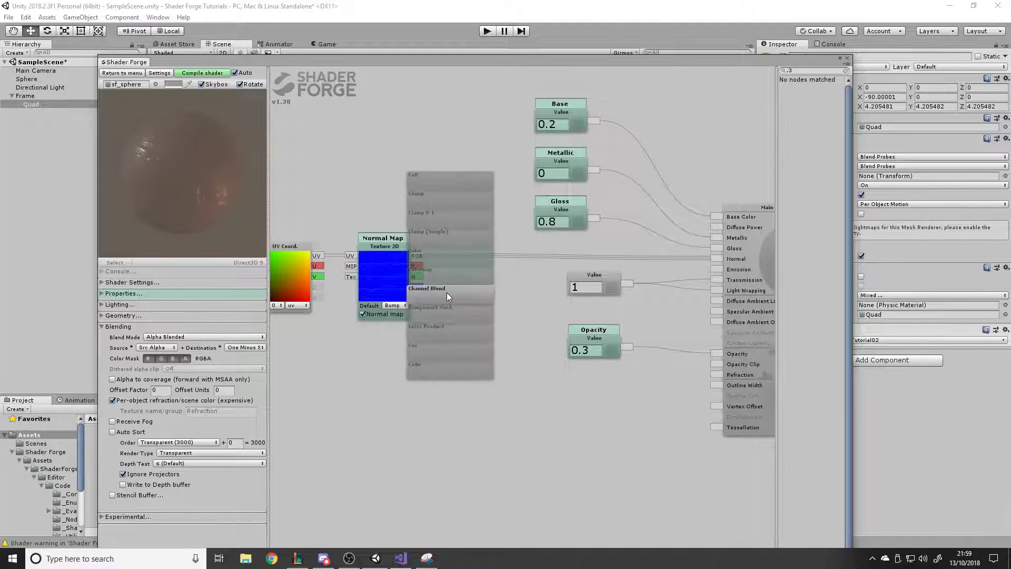
click(450, 311)
drag(465, 285, 504, 295)
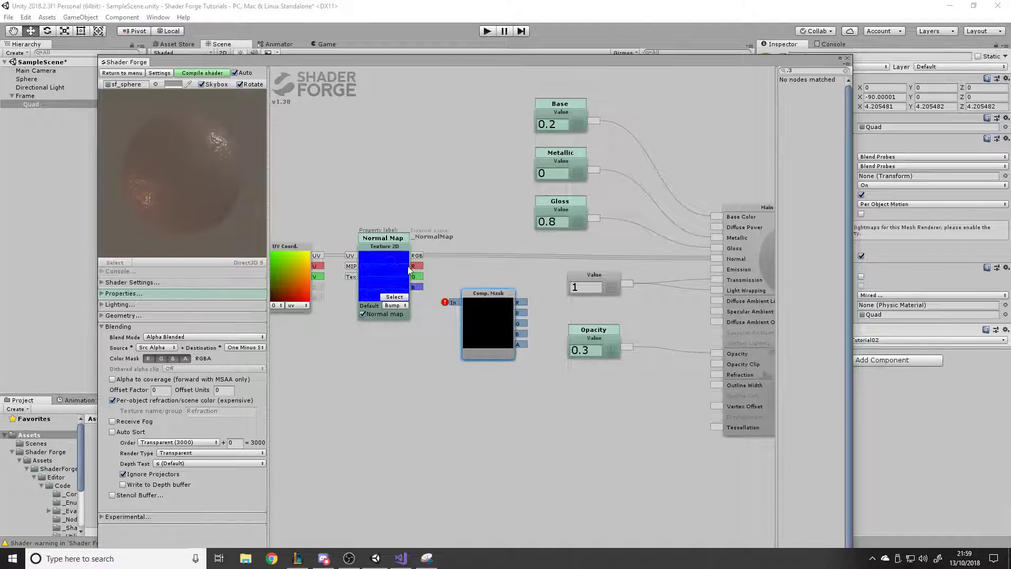
drag(417, 255, 452, 303)
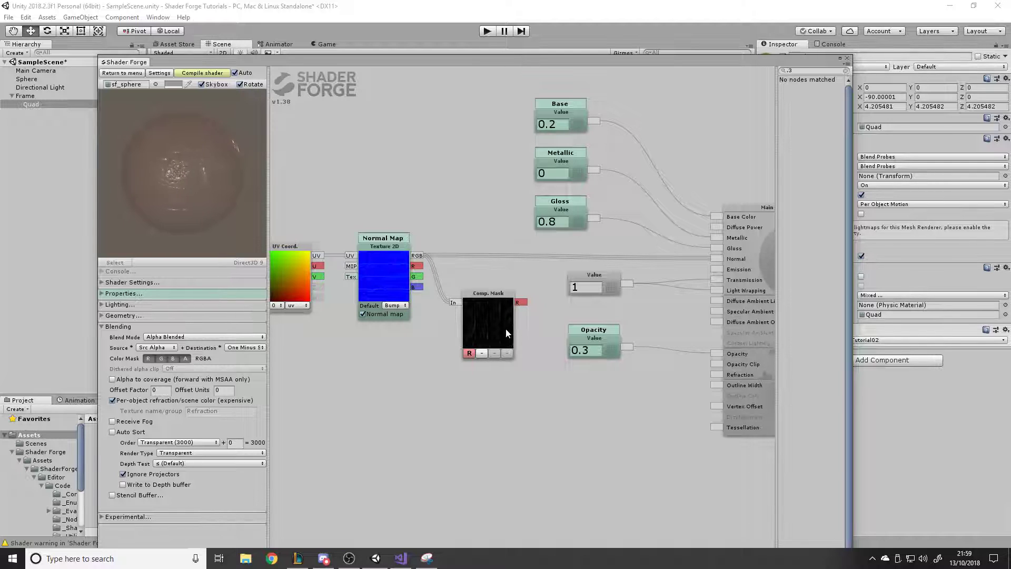
- Set the Component Mask to the R and G channels and connect its RG output to the main node's Refraction input
mouse_move(392, 283)
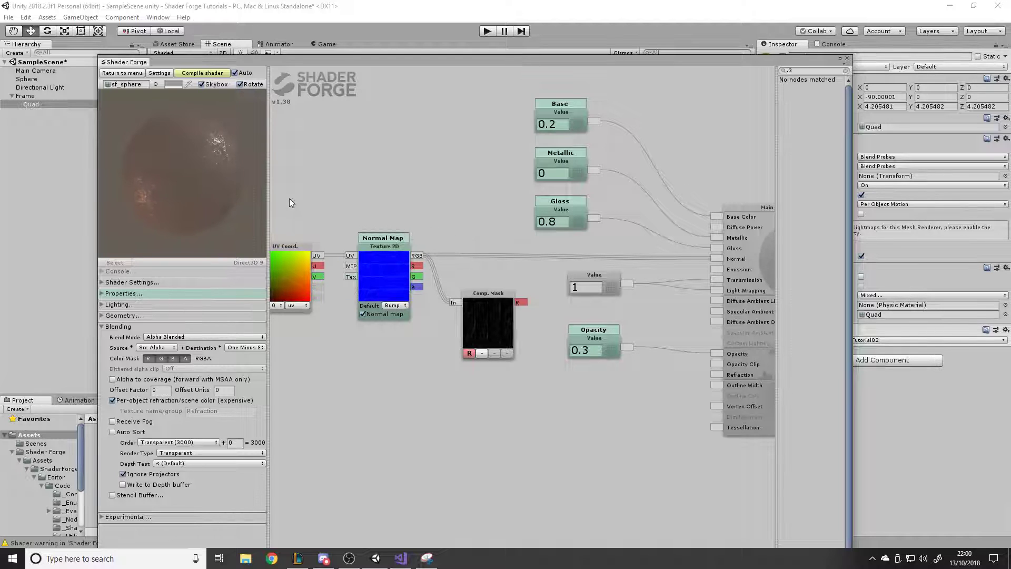
mouse_move(411, 299)
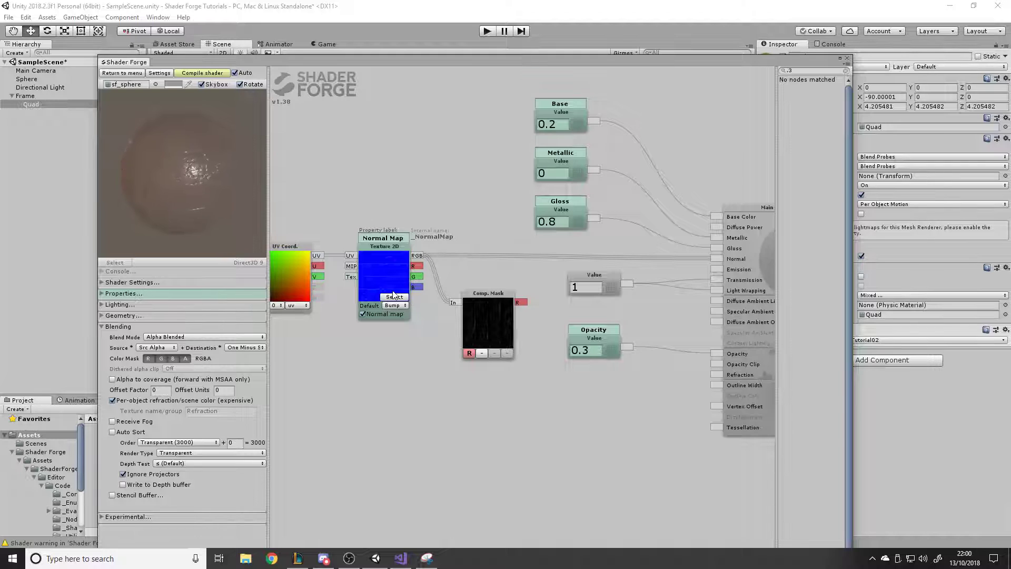
click(478, 352)
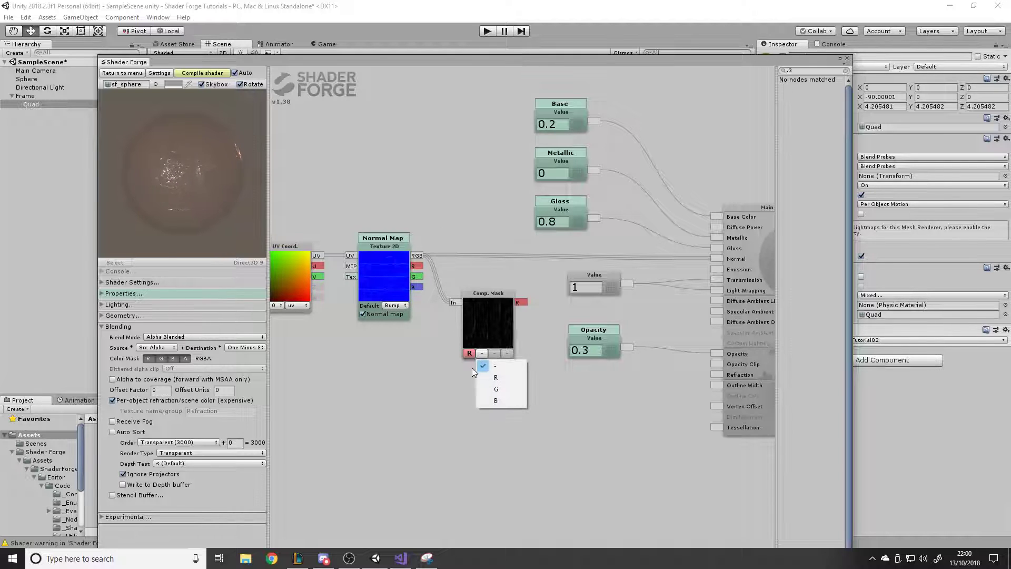
click(496, 388)
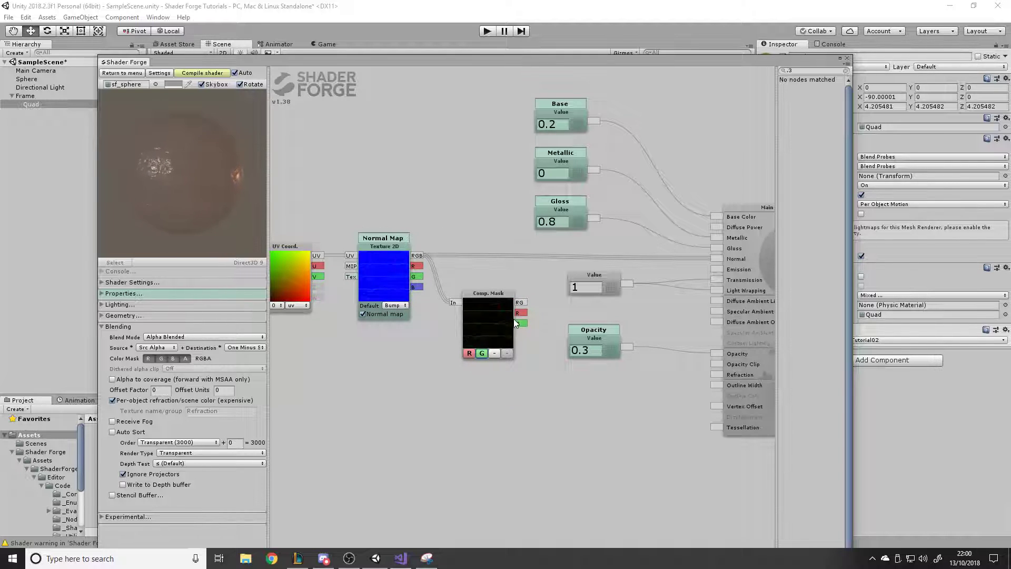
drag(503, 301, 505, 298)
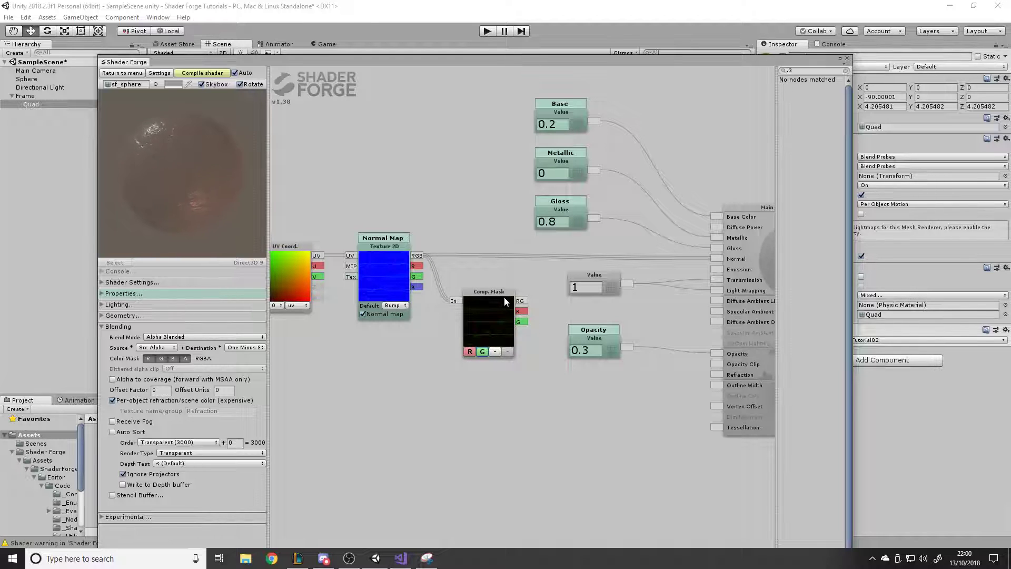
drag(524, 300, 715, 374)
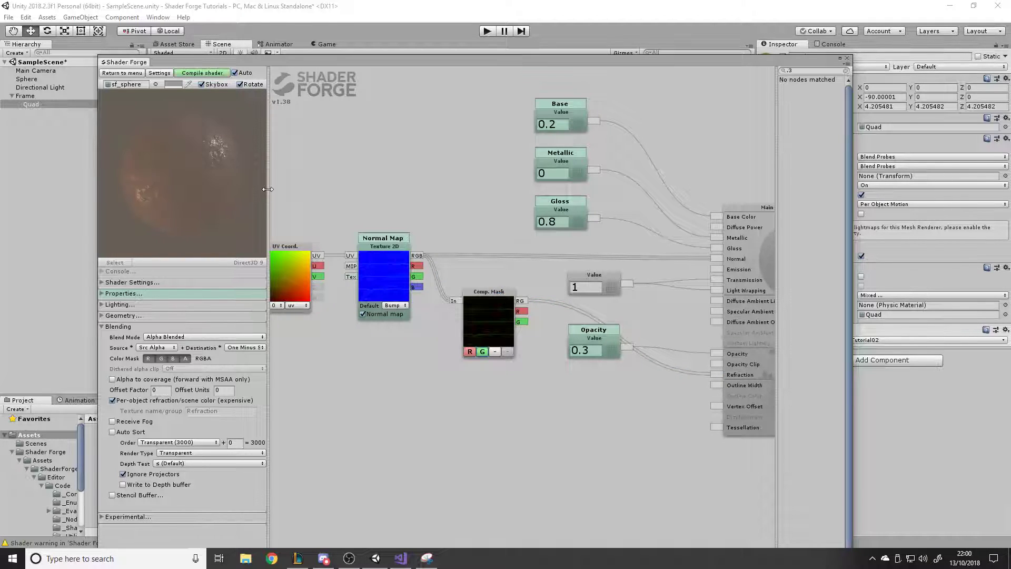
- Rearrange the Opacity, UV Coordinates and Normal Map nodes and place the Component Mask level with the Refraction input
mouse_move(607, 356)
mouse_down()
mouse_move(660, 342)
mouse_move(601, 340)
mouse_up()
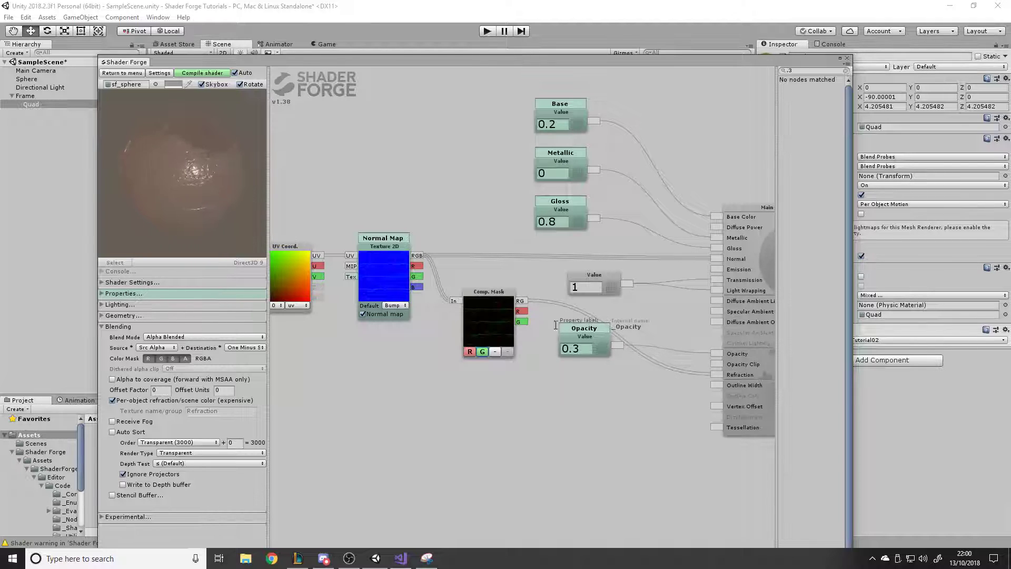
scroll(672, 323, down, 4)
drag(370, 285, 329, 316)
drag(459, 266, 429, 298)
drag(538, 303, 527, 357)
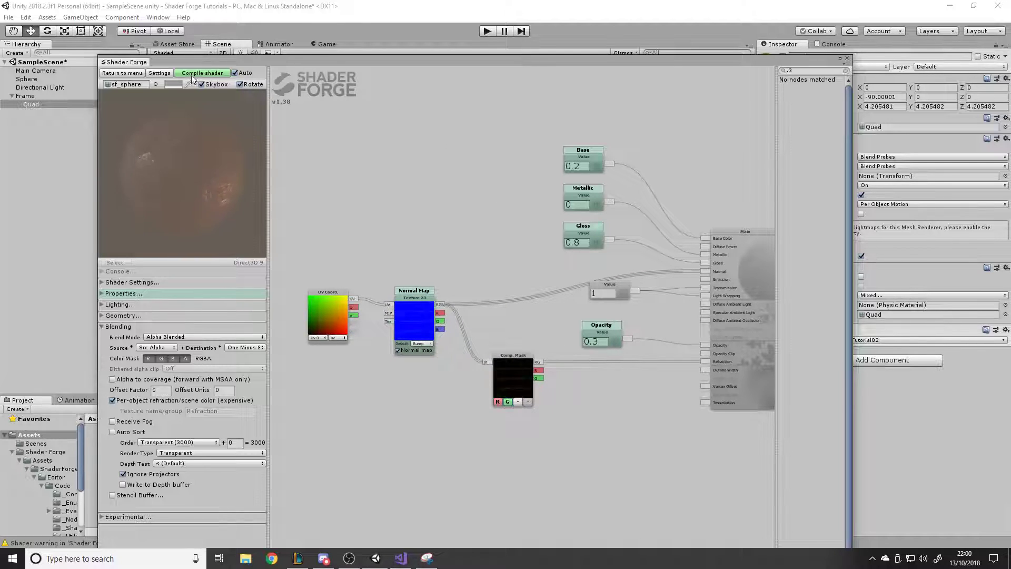
- Move the Shader Forge window aside and examine the refraction through the framed quad from several distances
drag(402, 61, 396, 419)
right_drag(537, 305, 485, 297)
key(w)
key(d)
key(s)
key(w)
key(s)
key(w)
key(s)
- Add a Slider node below the UV Coordinates node and name it Intensity
drag(493, 414, 501, 33)
scroll(609, 191, down, 3)
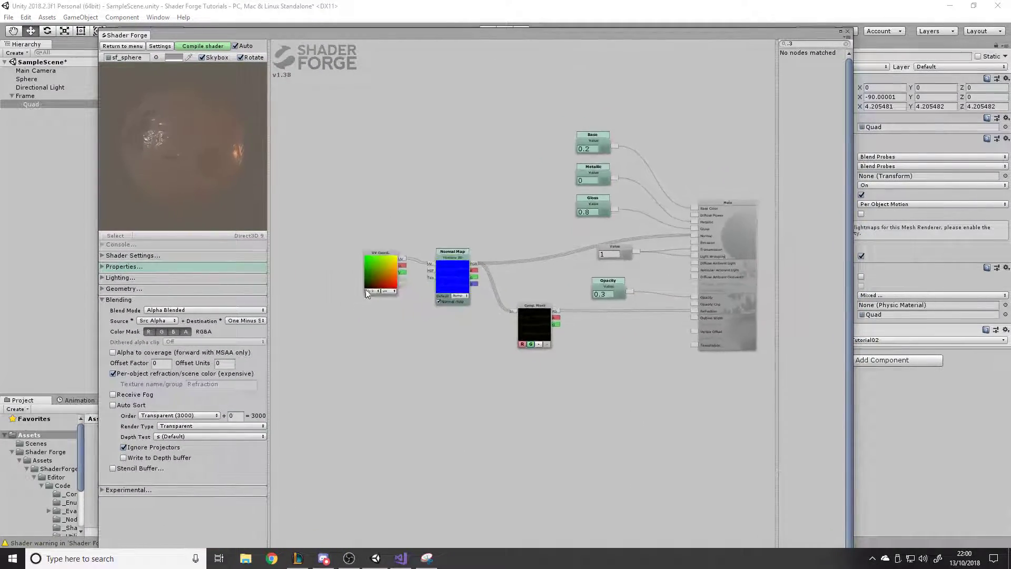
scroll(328, 310, up, 5)
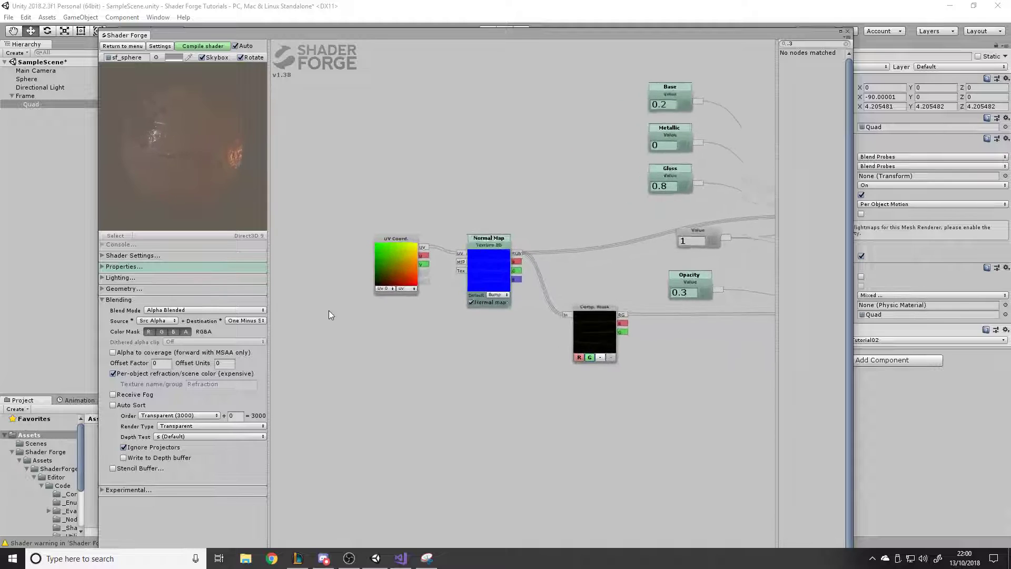
right_click(411, 369)
click(410, 385)
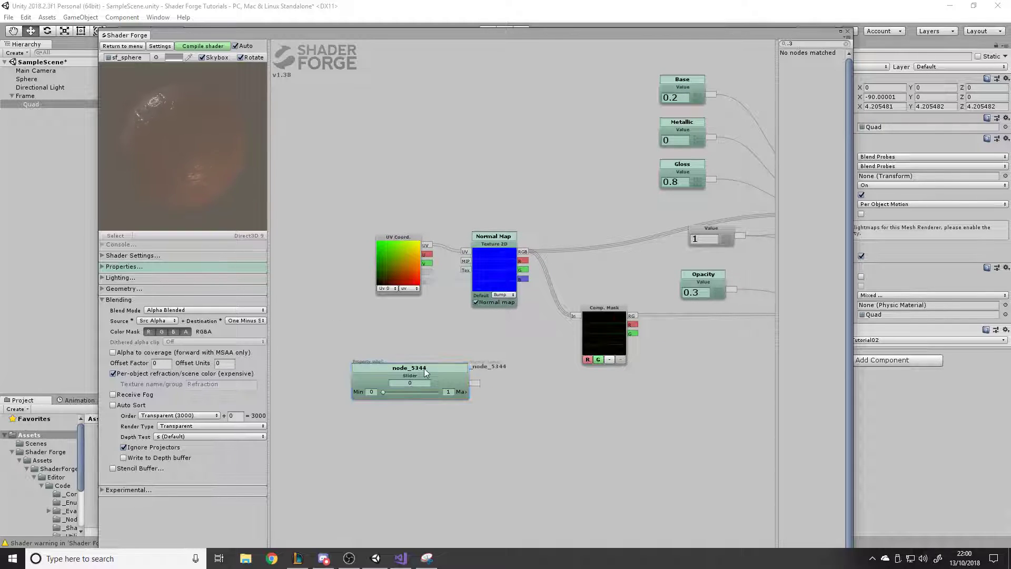
text(Inte)
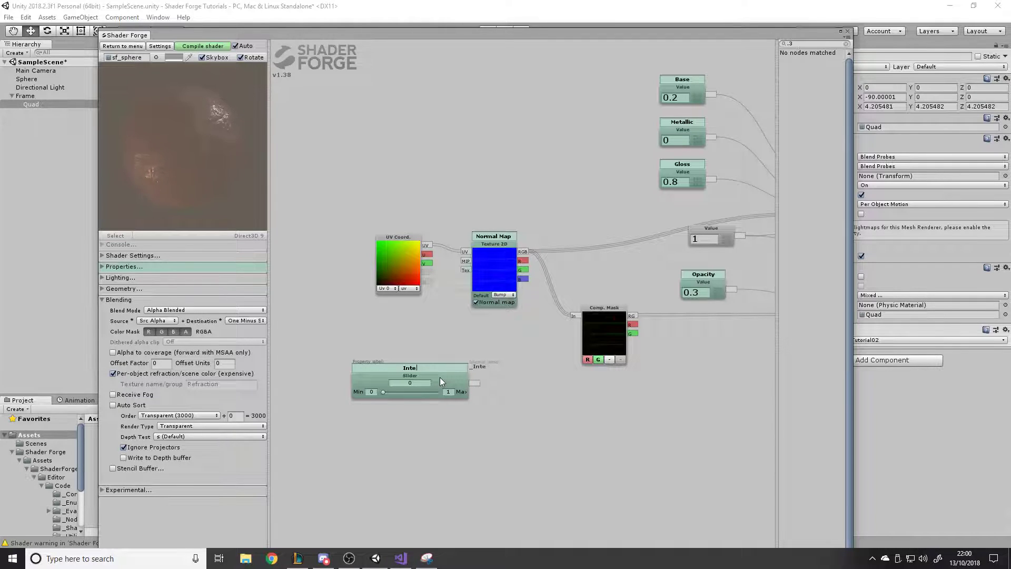
text(nsity)
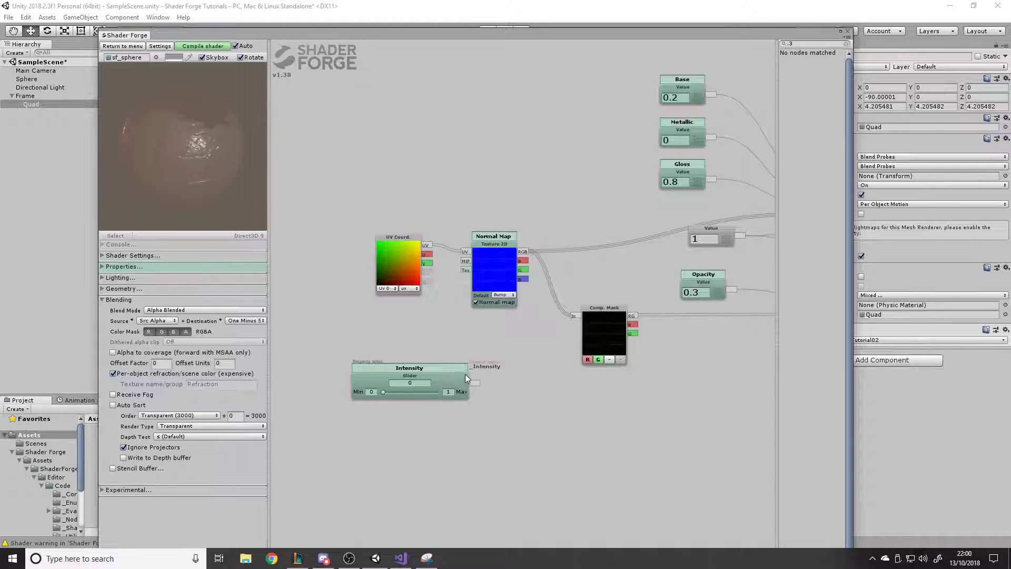
mouse_move(457, 375)
mouse_down()
mouse_move(453, 344)
mouse_move(452, 360)
mouse_up()
- Add a Multiply node and connect the Intensity slider to its A input
click(526, 421)
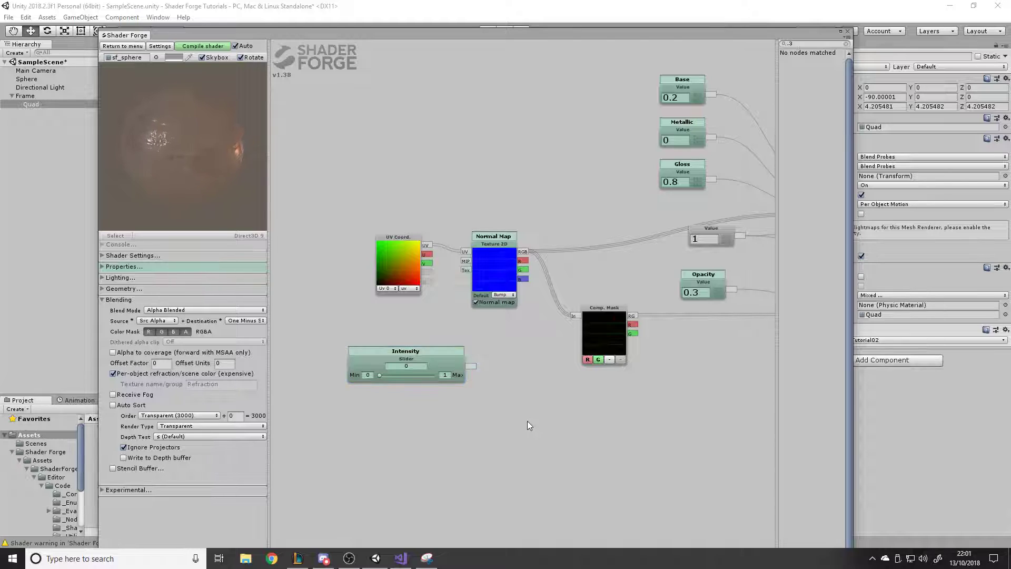
key(m)
click(529, 425)
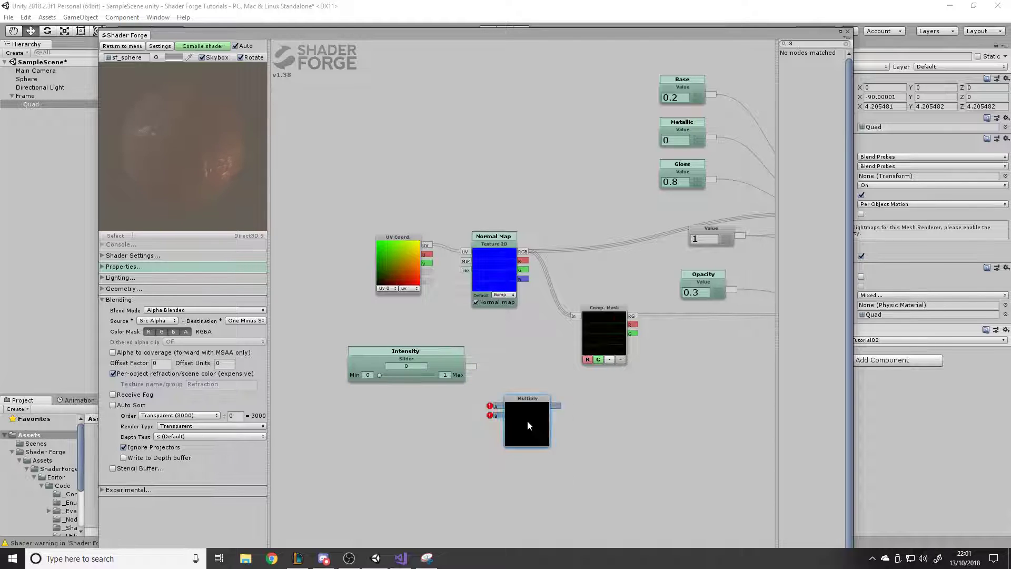
drag(470, 366, 496, 406)
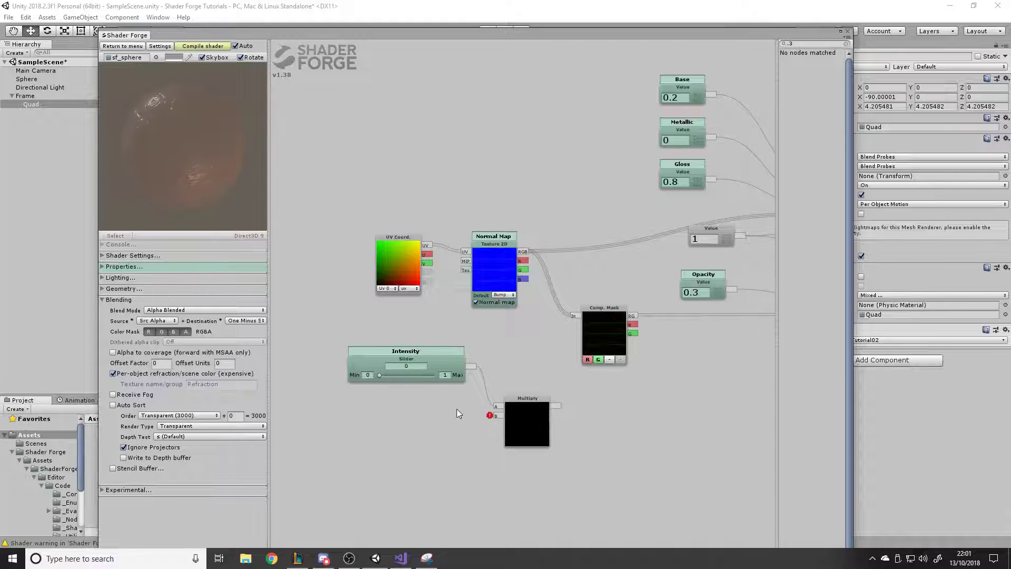
- Add a Value node set to 0.2 below the Intensity slider and connect it to the Multiply node's B input
key(v)
key(v)
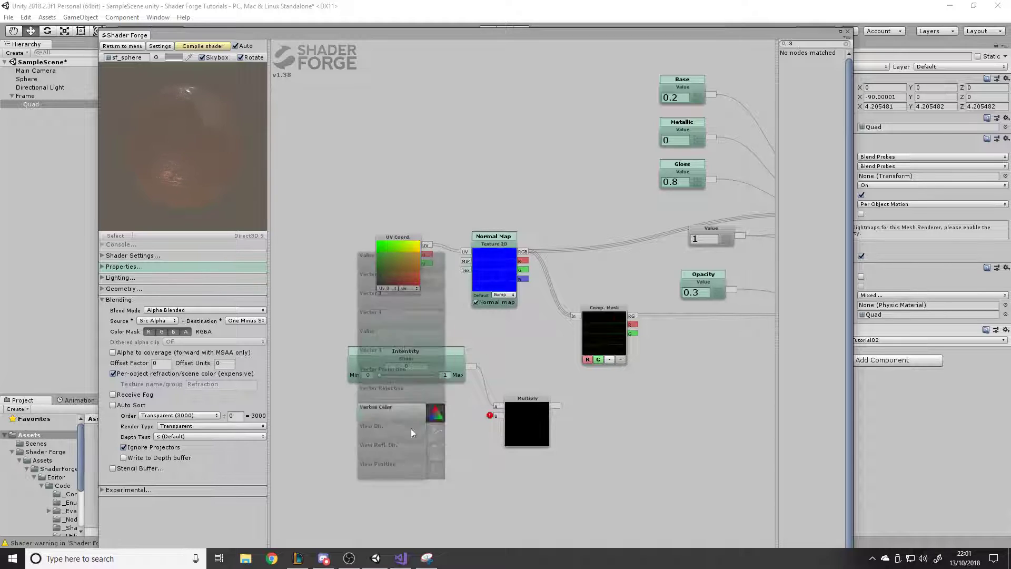
key(v)
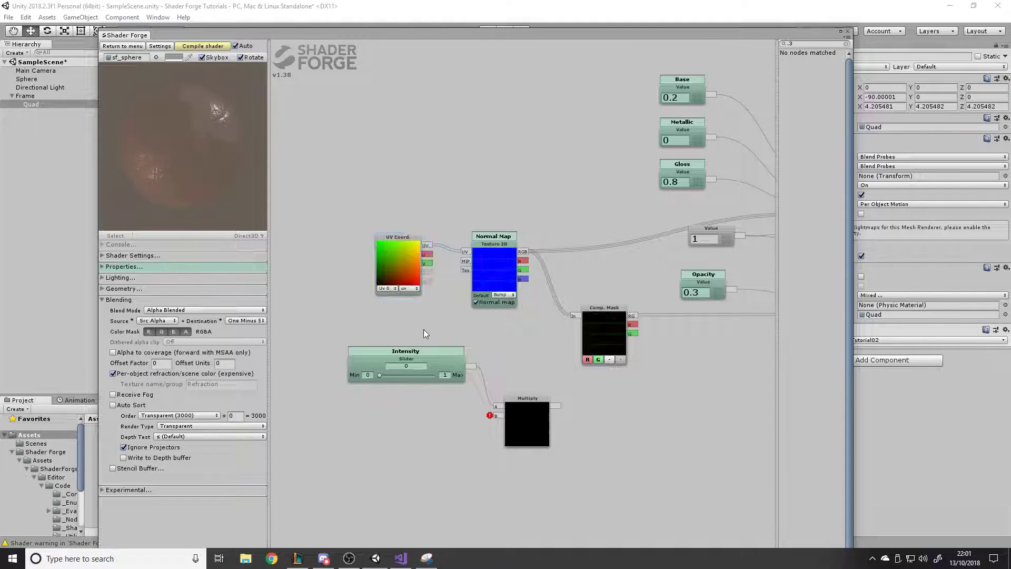
key(v)
key(v)
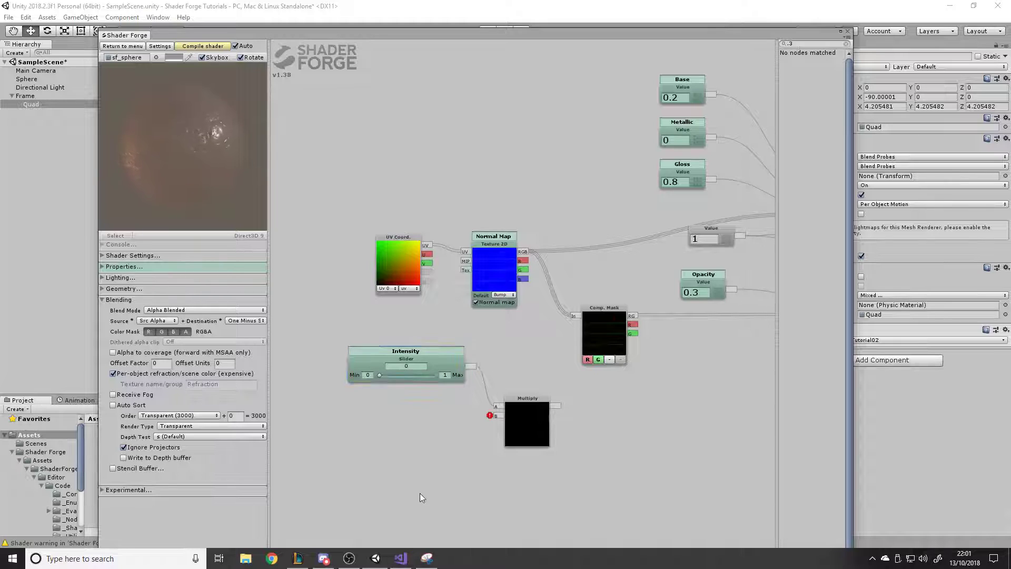
middle_drag(605, 492, 629, 490)
right_drag(628, 488, 645, 385)
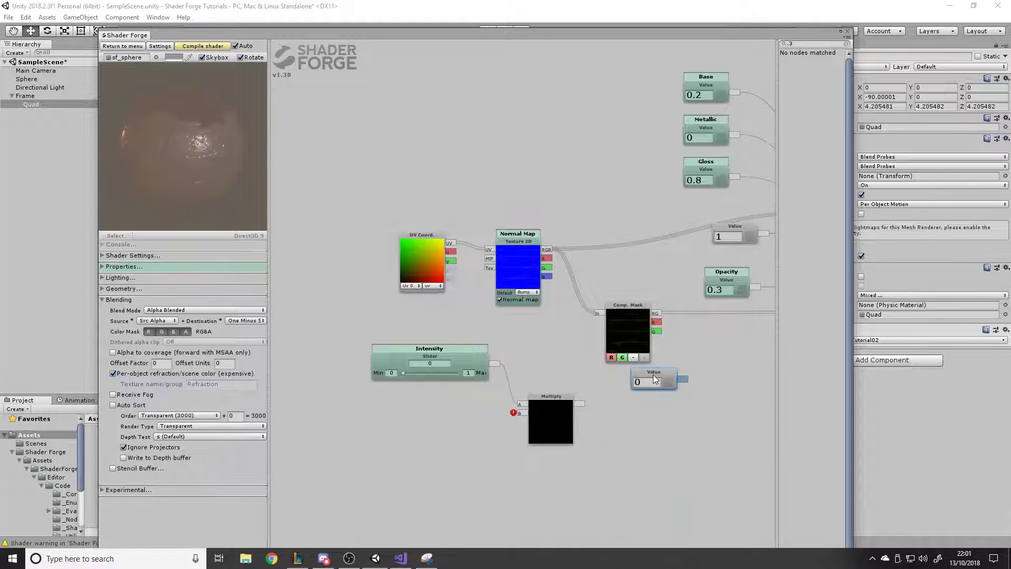
drag(642, 386, 519, 413)
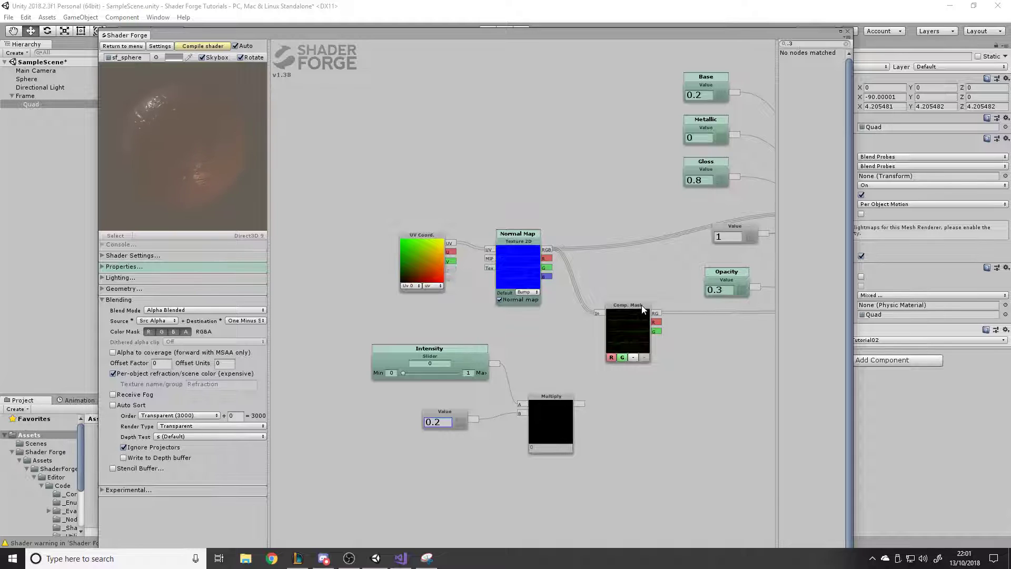
- Move the Component Mask closer to the Normal Map and place the Multiply node beneath the mask
drag(641, 306, 615, 306)
middle_drag(562, 396, 584, 397)
drag(585, 398, 631, 398)
scroll(578, 364, down, 3)
scroll(734, 364, up, 3)
scroll(641, 394, down, 2)
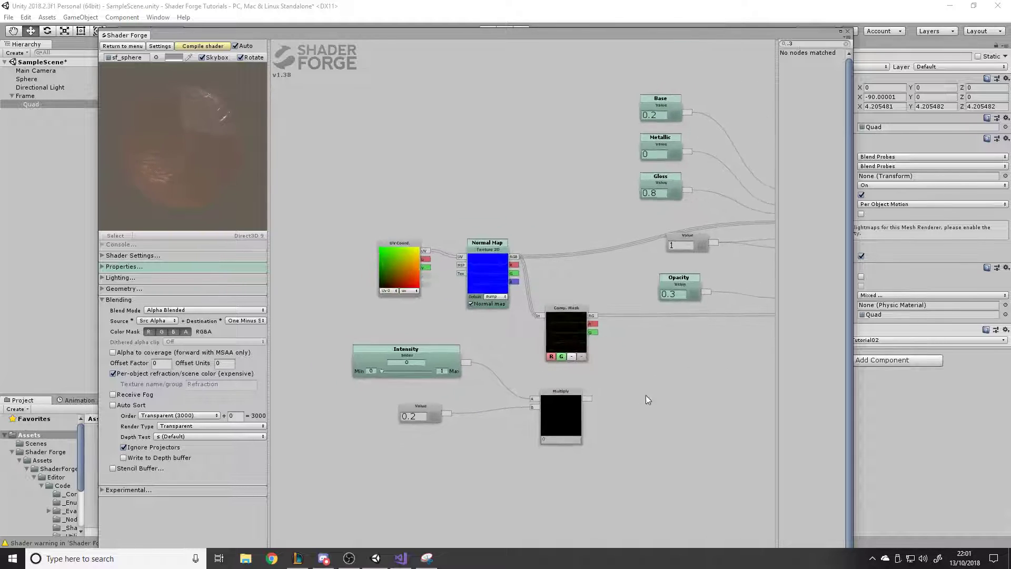
- Add a second Multiply node combining the Component Mask's RG output with the first Multiply's output
key(m)
click(641, 386)
drag(641, 386, 669, 386)
drag(592, 317, 600, 320)
drag(649, 374, 640, 382)
- Connect the second Multiply node's output to the main node's Refraction input and compile the shader
scroll(445, 391, down, 4)
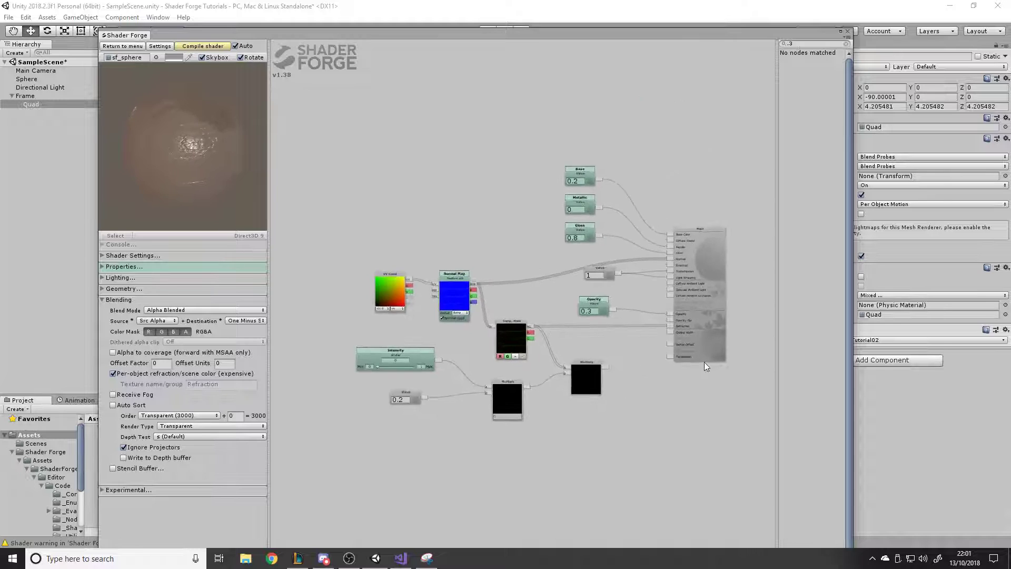
scroll(697, 363, up, 6)
drag(572, 378, 674, 315)
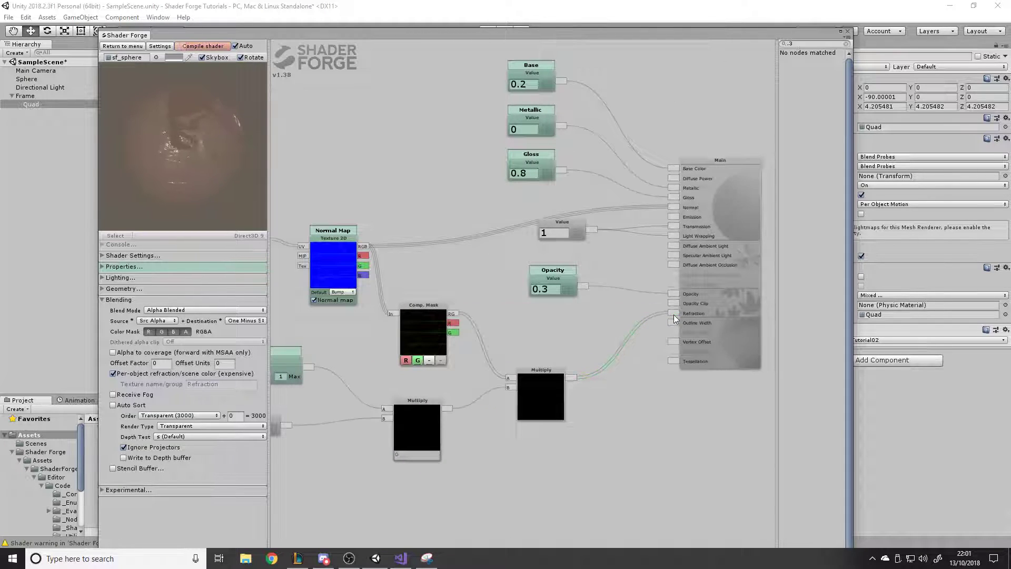
click(204, 46)
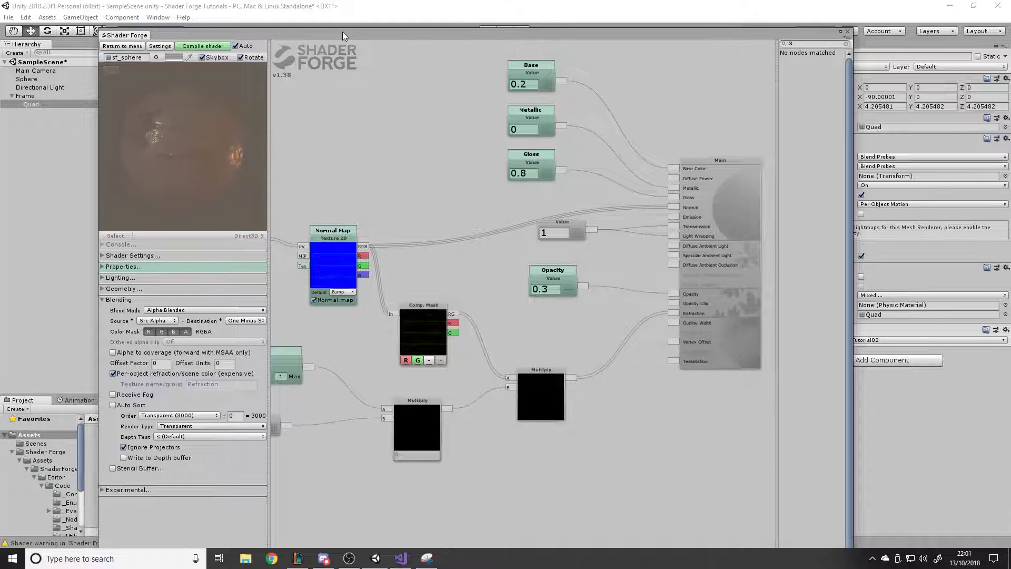
- Move the Shader Forge window clear of the scene and select the Tutorial02 material asset
drag(342, 32, 308, 441)
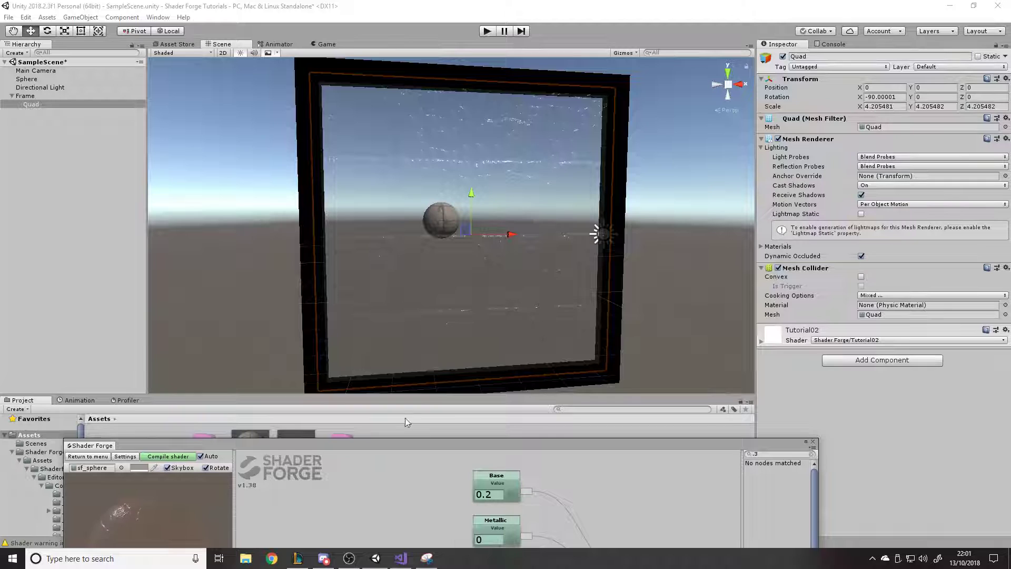
drag(412, 443, 406, 482)
click(311, 458)
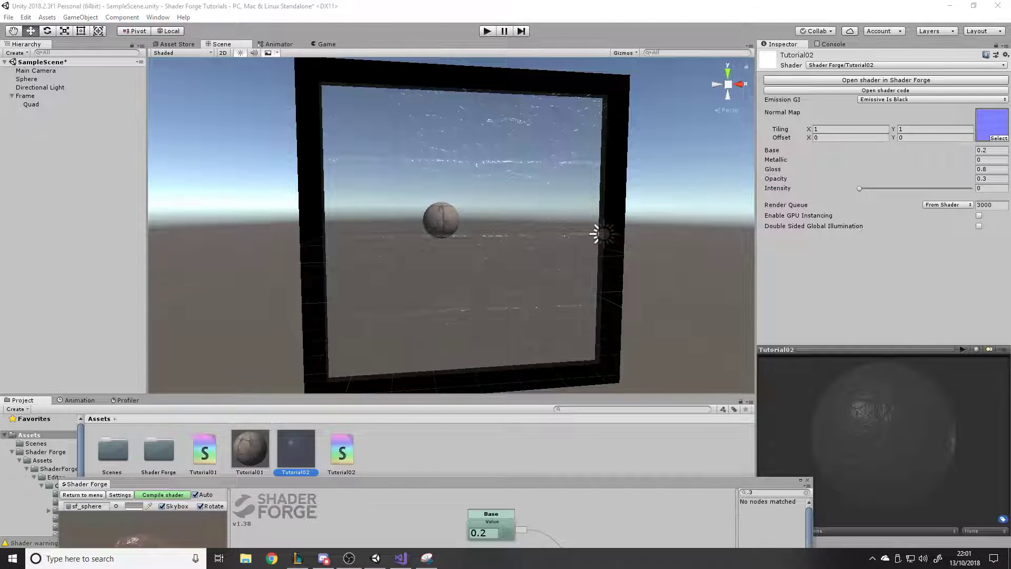
- Vary the material's Intensity up and down while examining the view through the framed quad, ending at 0
scroll(577, 221, up, 8)
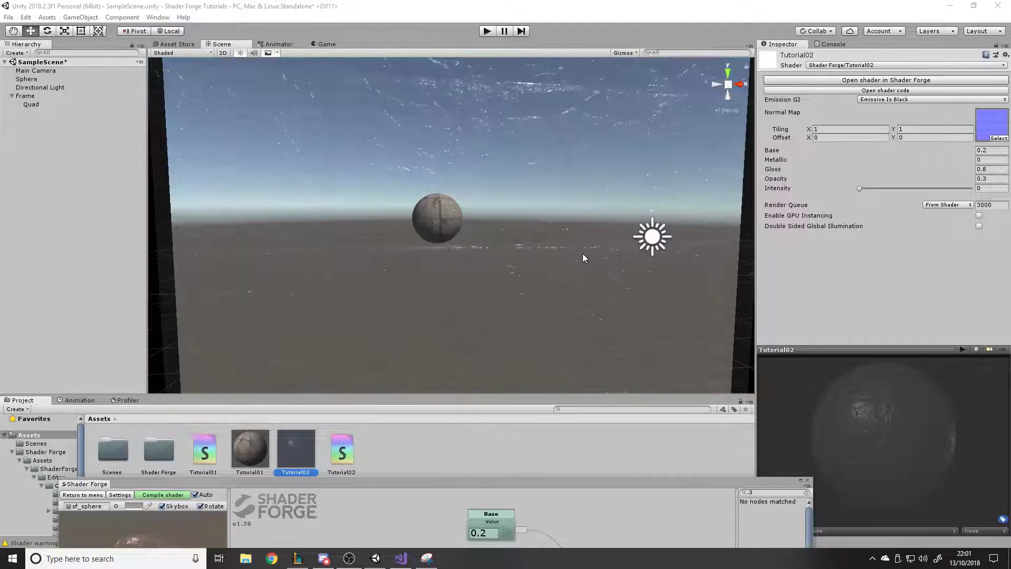
alt+drag(470, 236, 554, 238)
scroll(553, 238, down, 4)
mouse_move(859, 188)
mouse_down()
mouse_move(979, 193)
mouse_move(849, 192)
mouse_up()
alt+drag(573, 189, 531, 187)
drag(870, 188, 886, 190)
right_drag(597, 193, 573, 191)
key(w)
key(s)
drag(879, 191, 841, 197)
- Try feeding the Normal Map's RGB output straight into the second Multiply node's A input
drag(641, 481, 657, 81)
drag(343, 296, 487, 429)
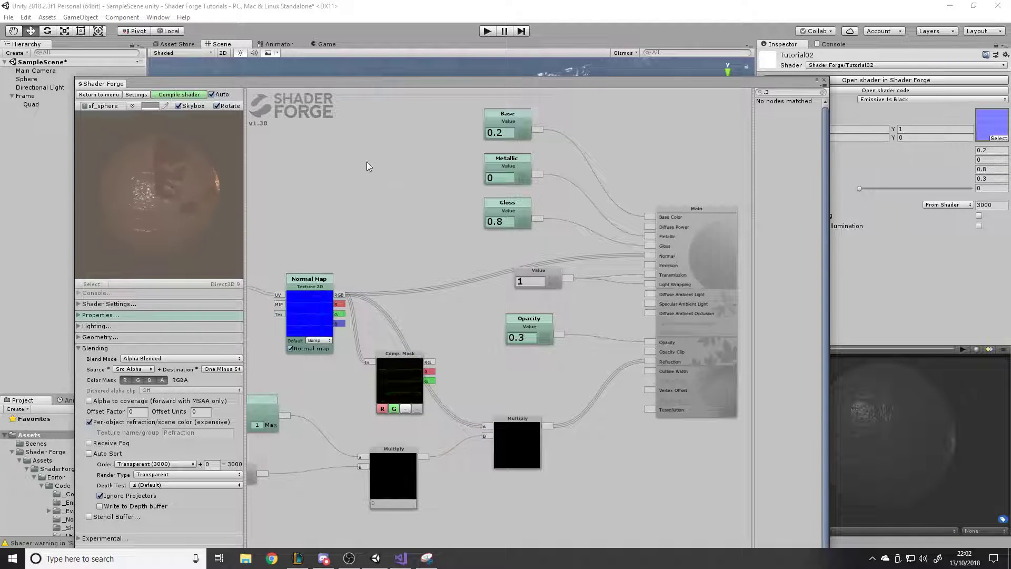
drag(400, 85, 363, 451)
- Raise the material's Intensity to 1 and examine the refraction through the framed quad from several angles and distances
right_drag(547, 275, 546, 284)
drag(888, 188, 961, 196)
alt+drag(547, 247, 603, 251)
right_drag(495, 254, 451, 259)
key(s)
key(w)
key(s)
key(s)
mouse_move(552, 247)
right_down()
mouse_move(574, 249)
mouse_move(545, 259)
right_up()
key(w)
alt+drag(545, 259, 601, 221)
alt+drag(516, 256, 422, 223)
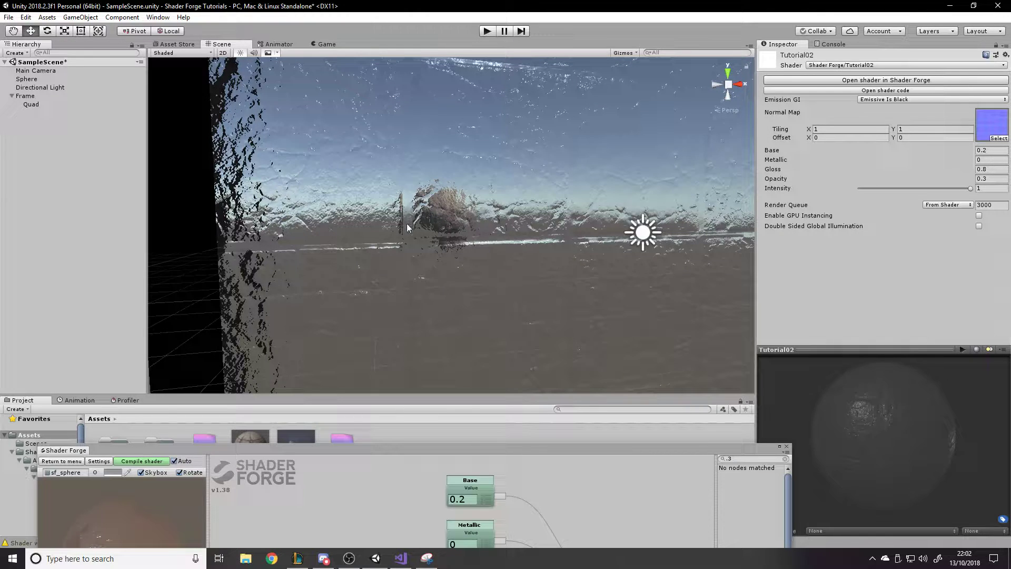
alt+drag(568, 213, 547, 196)
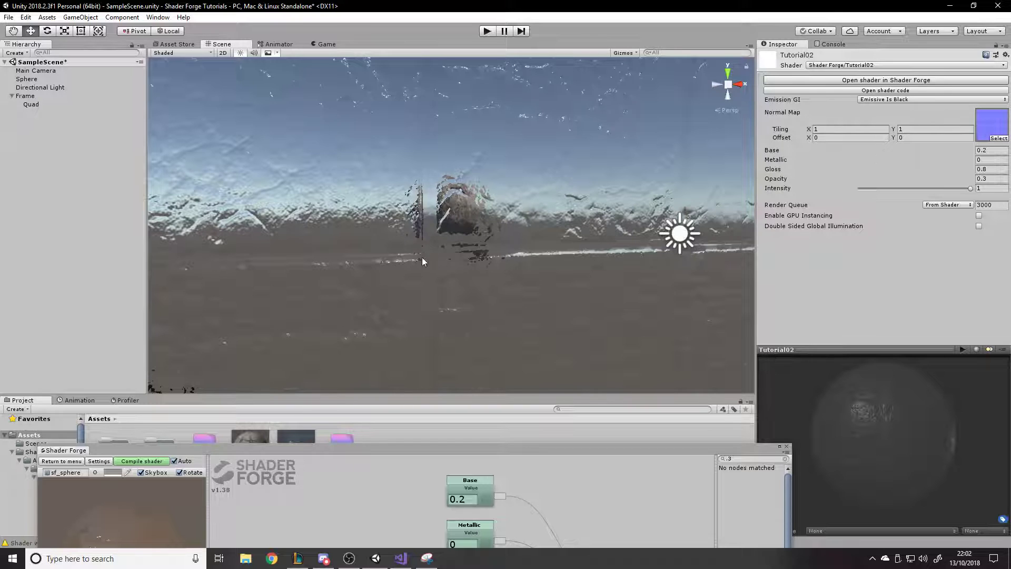
- Reconnect the Component Mask's RG output to the second Multiply node's A input and uncover the scene again
drag(505, 447, 508, 170)
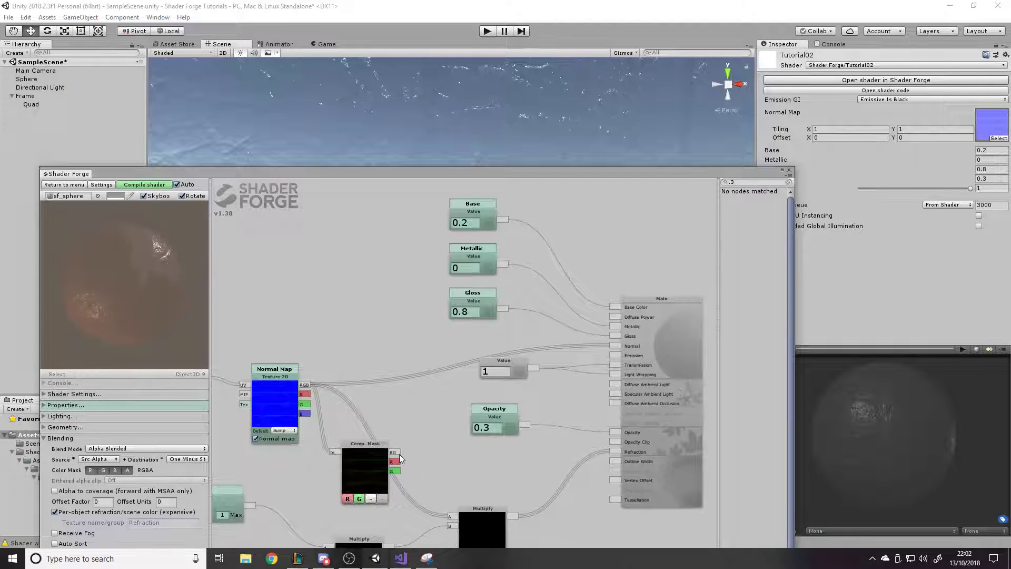
drag(393, 452, 453, 517)
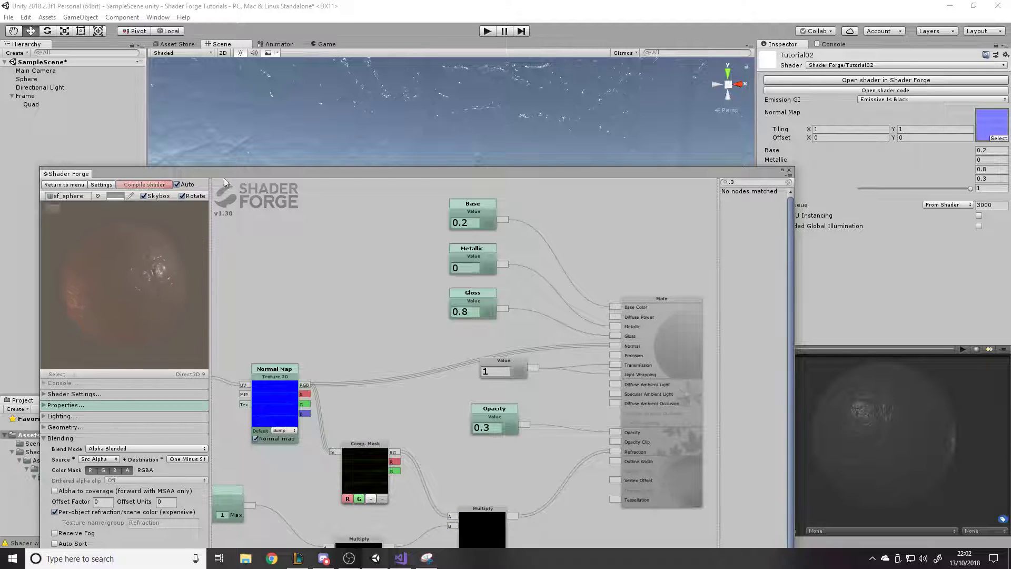
drag(321, 174, 317, 466)
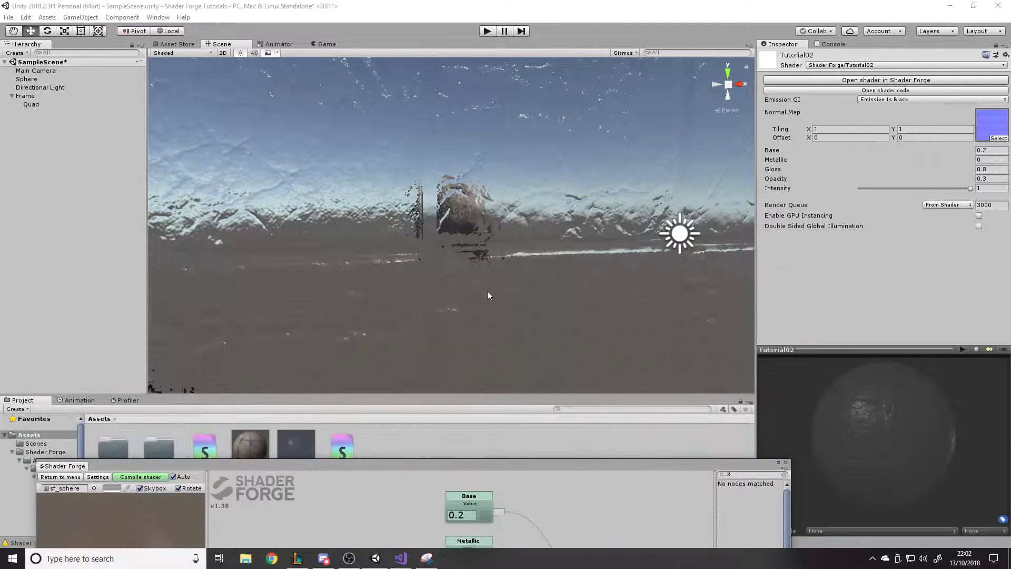
click(485, 293)
- Lower the material's Intensity to about 0.2 and examine the subtler refraction of the sphere from different distances and angles
drag(911, 193, 875, 189)
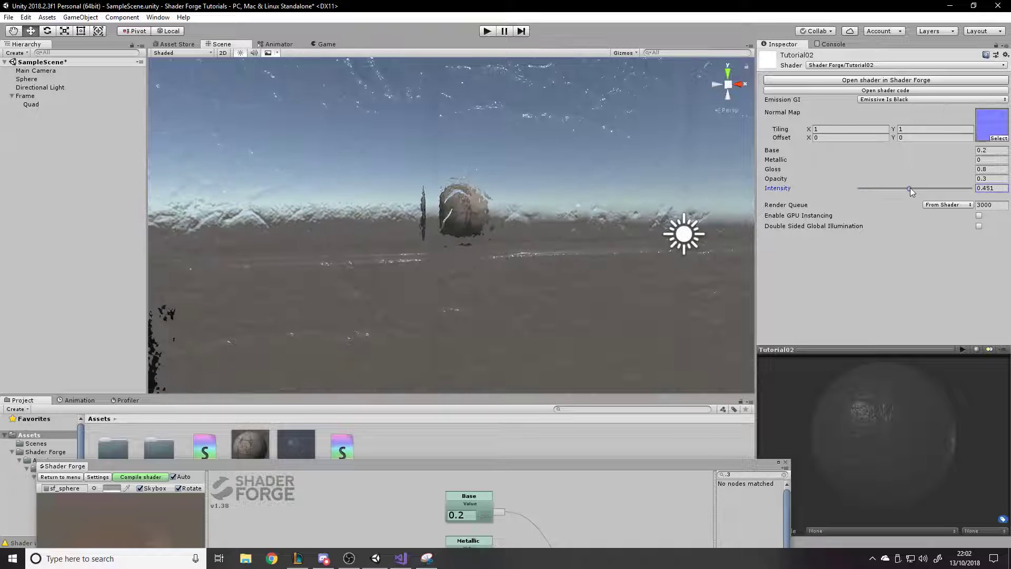
alt+drag(700, 192, 623, 196)
alt+scroll(622, 196, up, 3)
mouse_move(877, 191)
mouse_down()
mouse_move(899, 189)
mouse_move(885, 193)
mouse_up()
key(w)
right_drag(640, 197, 631, 187)
key(s)
key(w)
click(884, 189)
drag(883, 194, 880, 194)
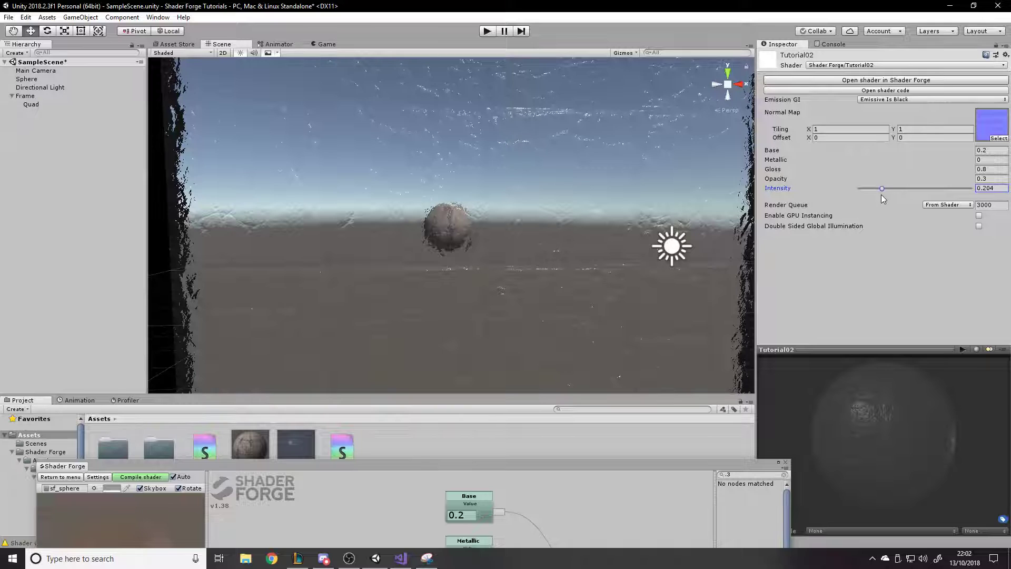
right_drag(486, 358, 451, 374)
key(s)
key(w)
alt+drag(451, 374, 726, 242)
- Raise Intensity to its maximum to examine the refraction from several distances, and reduce it to 0.427
drag(889, 188, 974, 189)
right_drag(637, 241, 556, 250)
key(s)
key(w)
key(s)
key(d)
key(w)
drag(970, 189, 906, 190)
- Replace the material's Normal Map texture with sf_leaves_01_n and turn the view towards the quad
click(998, 139)
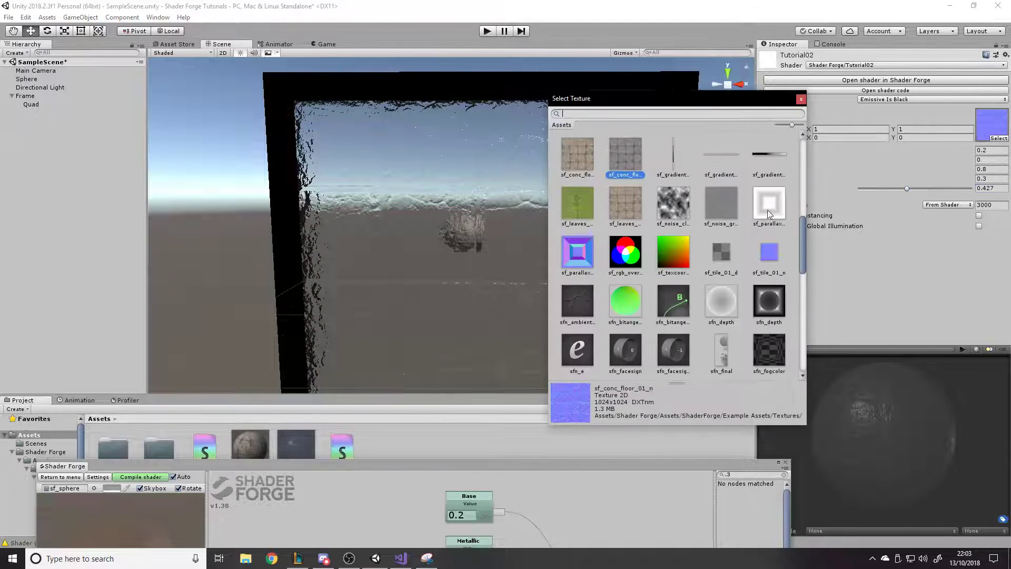
click(578, 205)
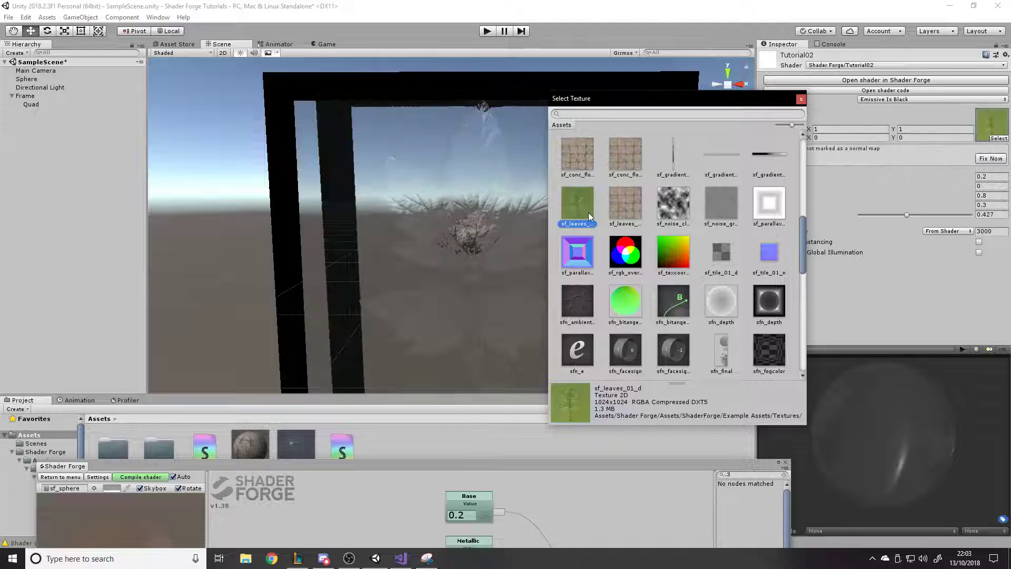
click(625, 206)
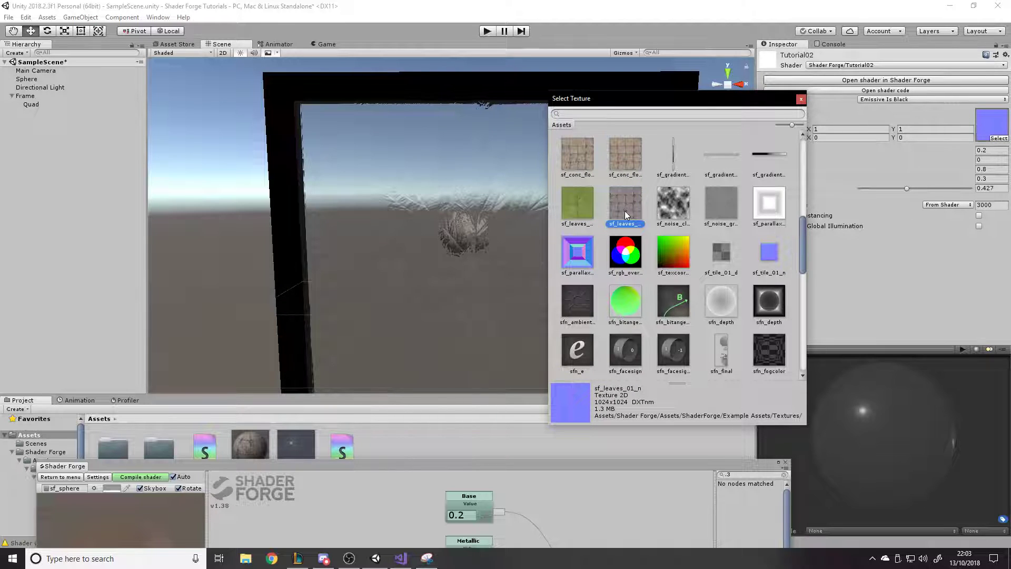
double_click(624, 211)
alt+drag(625, 213, 452, 243)
- Examine the leaf-shaped refraction at Intensity 1 from several distances, and reduce Intensity to 0.361
drag(897, 189, 1004, 201)
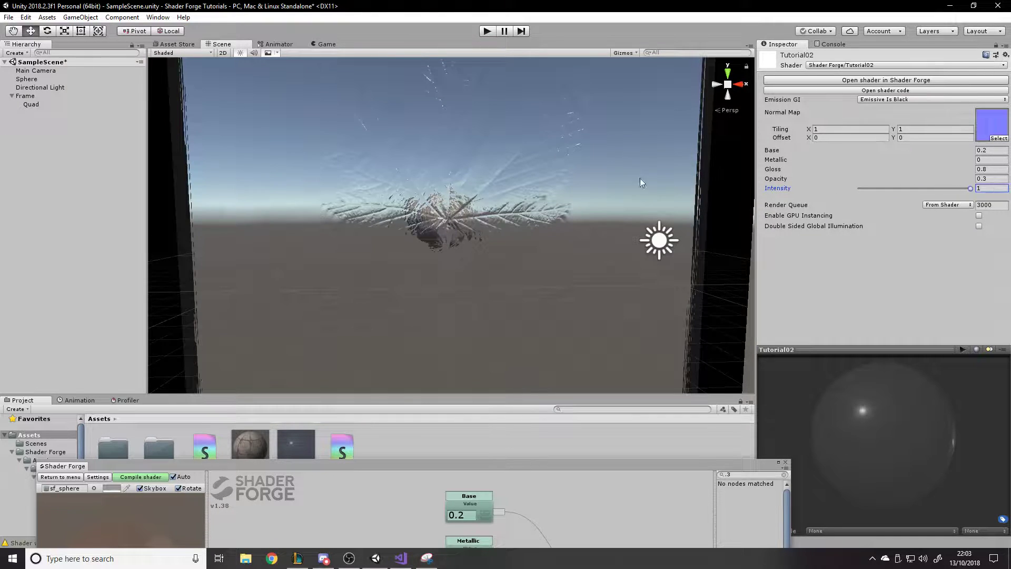
key(w)
right_drag(640, 178, 634, 209)
key(s)
key(w)
key(s)
key(w)
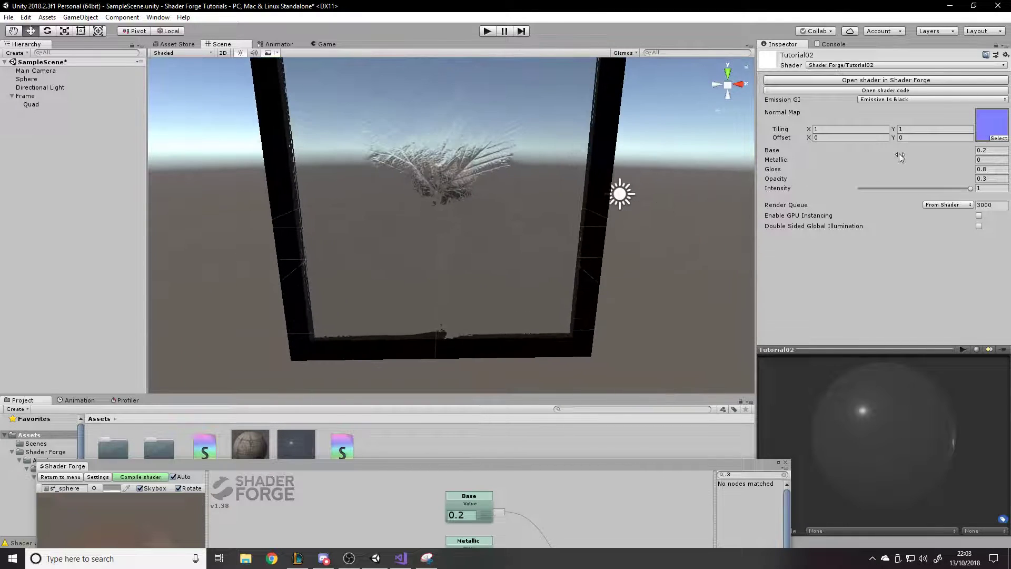
scroll(661, 205, up, 2)
drag(914, 189, 901, 190)
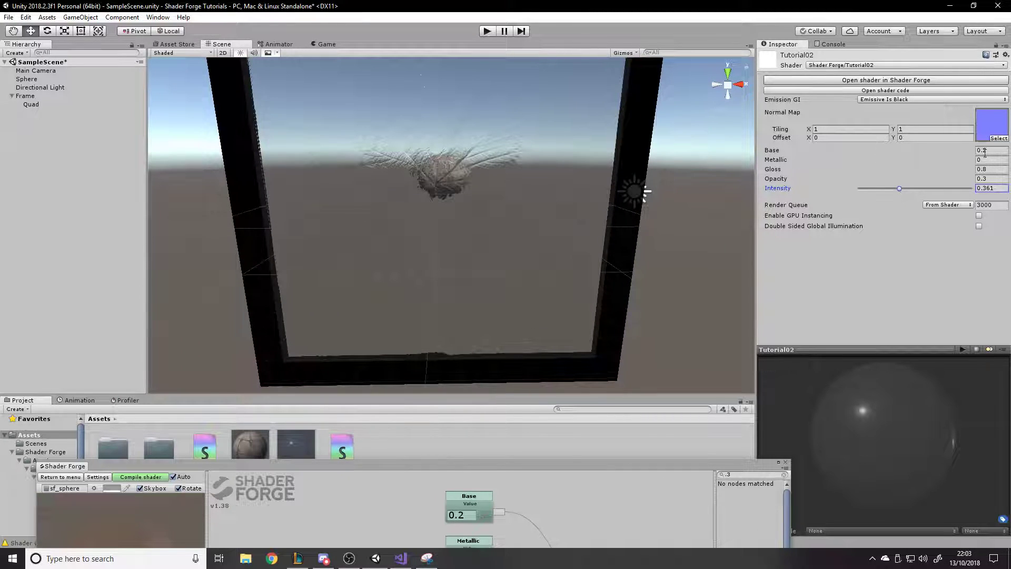
- Replace the material's Normal Map texture with sf_noise_clouds_01 and lower Intensity to 0
click(999, 138)
click(678, 160)
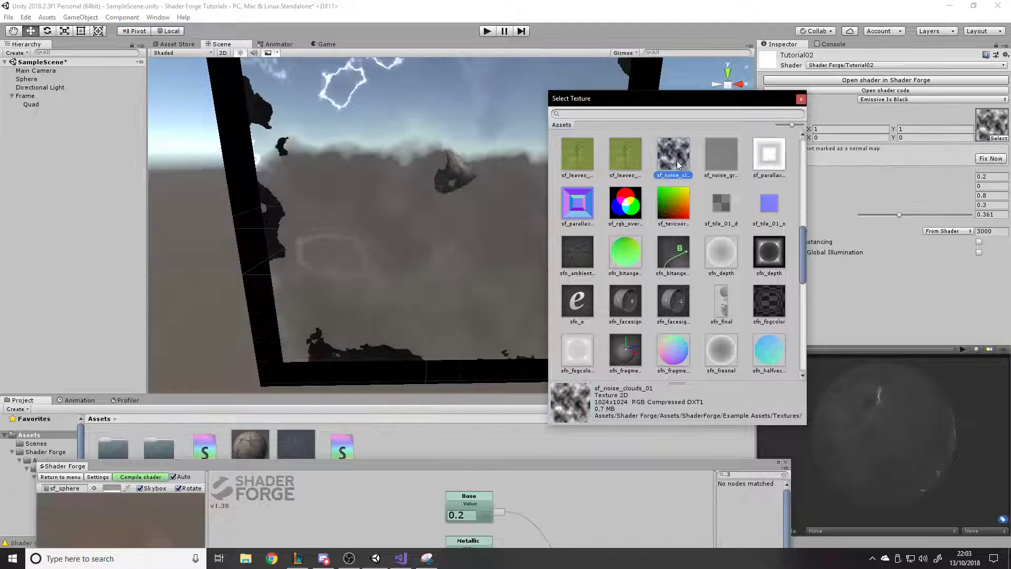
double_click(677, 160)
drag(899, 215, 841, 232)
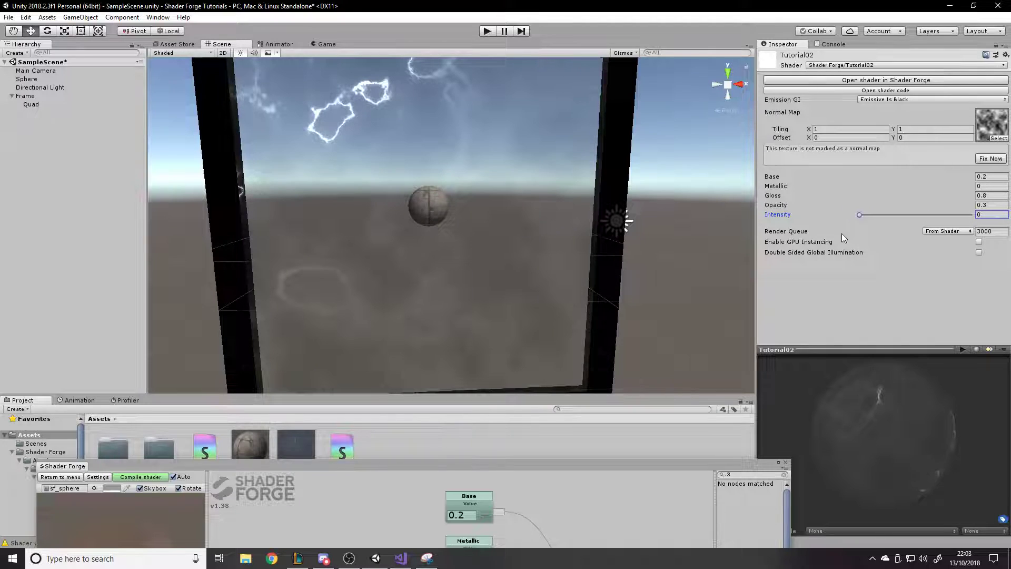
- Try several textures from the end of the texture list as the Normal Map, including Default-Particle and sfn_viewreflectionvector
click(998, 138)
scroll(725, 254, down, 10)
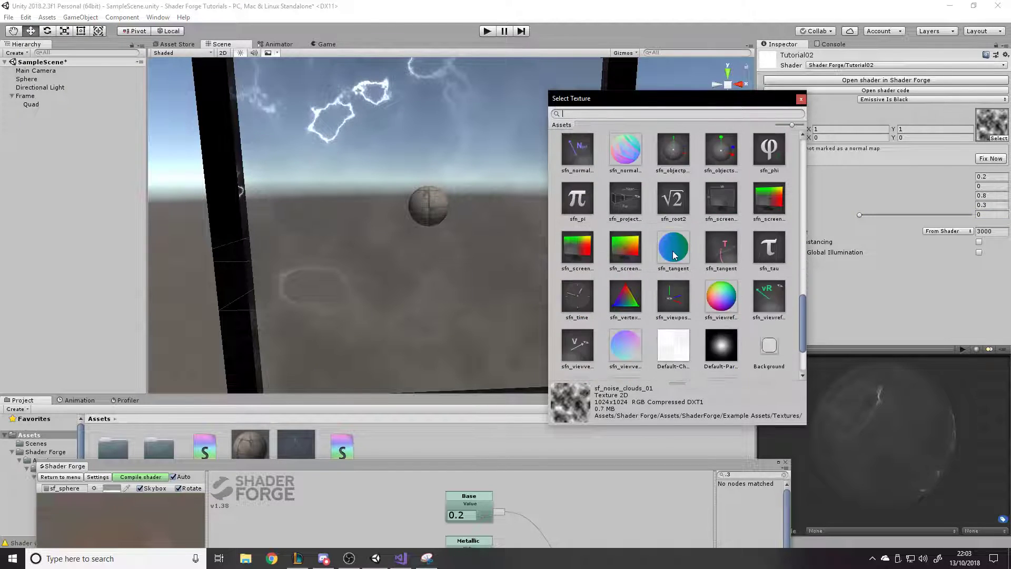
scroll(671, 266, down, 2)
click(632, 255)
click(672, 254)
click(732, 257)
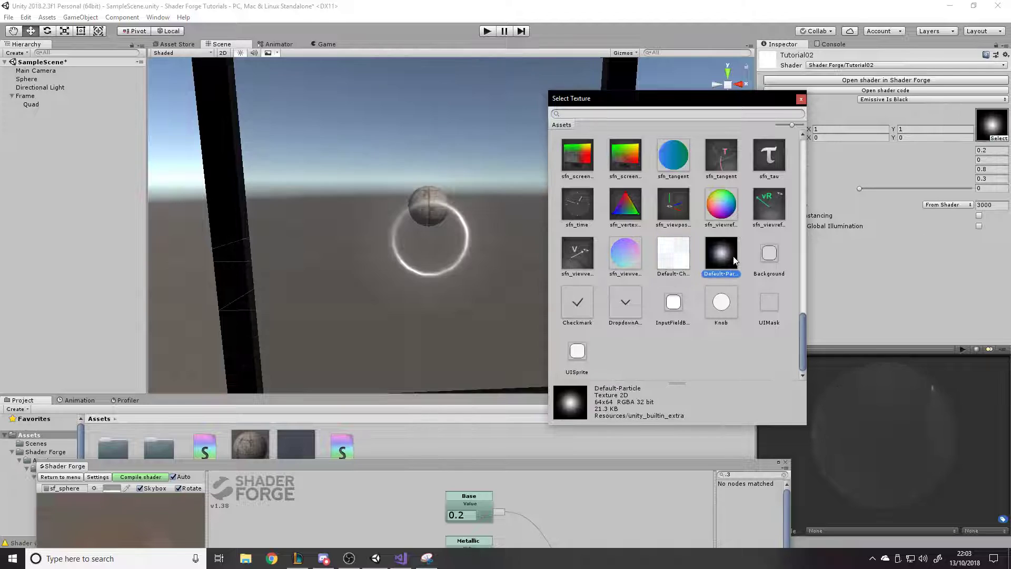
click(735, 301)
click(768, 303)
click(754, 206)
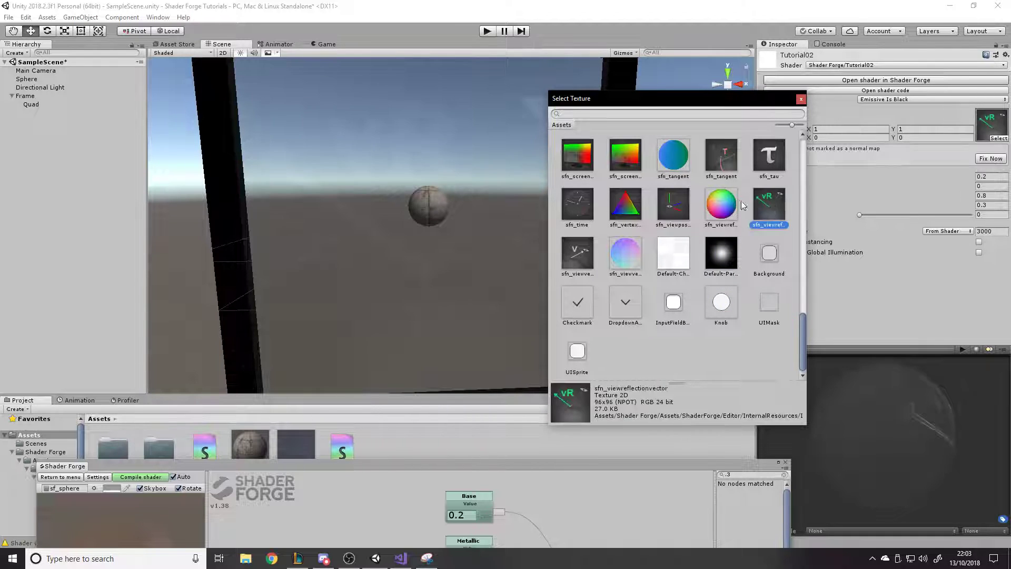
click(721, 204)
- Try sfn_lightvector as the Normal Map, and assign sf_noise_grain_01 instead
scroll(687, 204, up, 4)
click(675, 200)
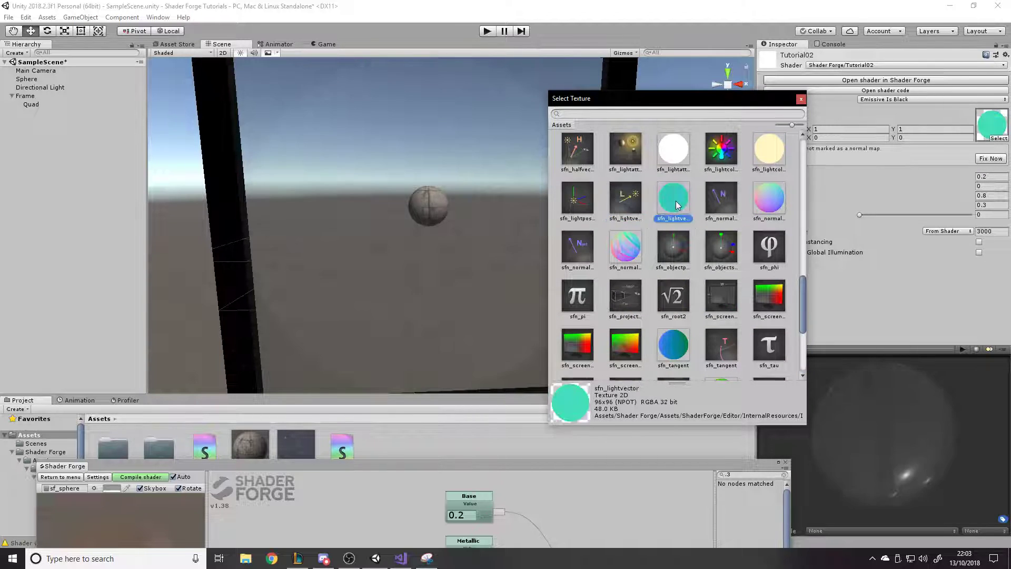
scroll(680, 196, up, 2)
scroll(731, 169, up, 4)
click(774, 177)
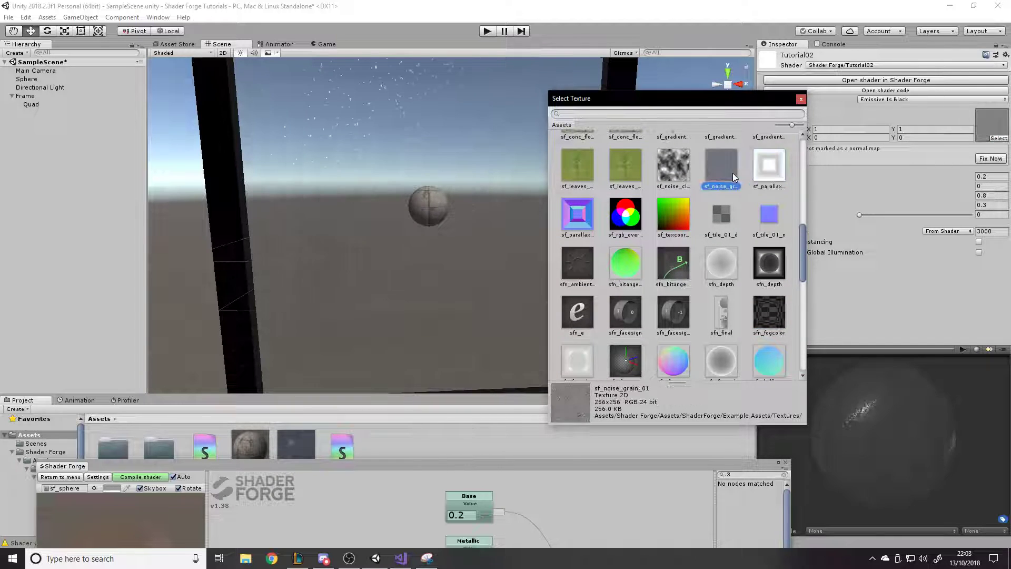
double_click(731, 167)
- Raise Intensity to examine the grain refraction, reduce it to 0, and view the sphere through the quad from different distances
drag(859, 214, 970, 214)
right_drag(635, 206, 614, 184)
key(w)
key(a)
drag(901, 214, 774, 225)
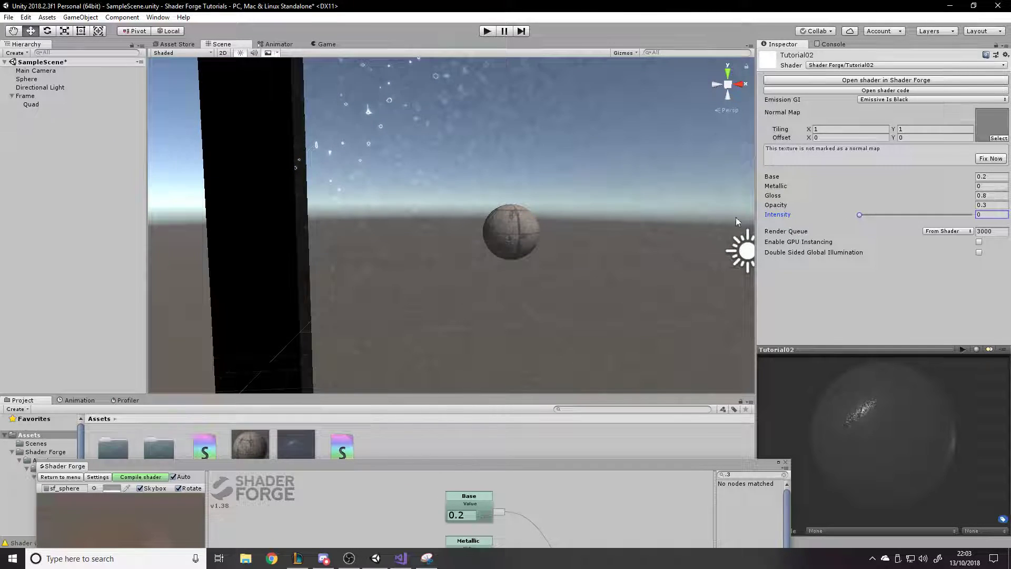
key(s)
right_drag(647, 217, 780, 218)
key(w)
right_drag(537, 196, 467, 202)
key(w)
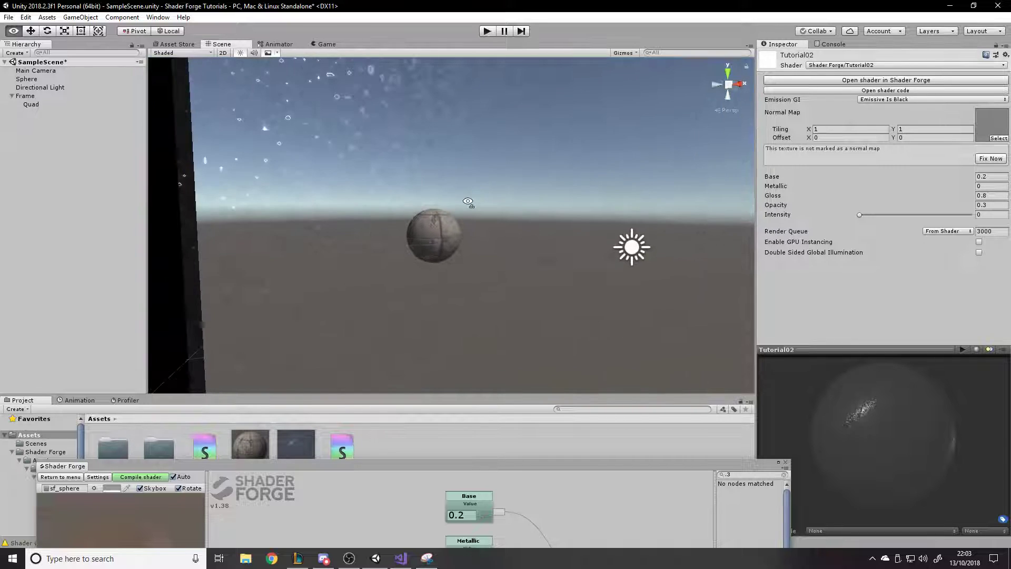
- Examine the grainy refraction at Intensity 1 from close up and further back, and reduce Intensity to 0.015
drag(866, 214, 999, 219)
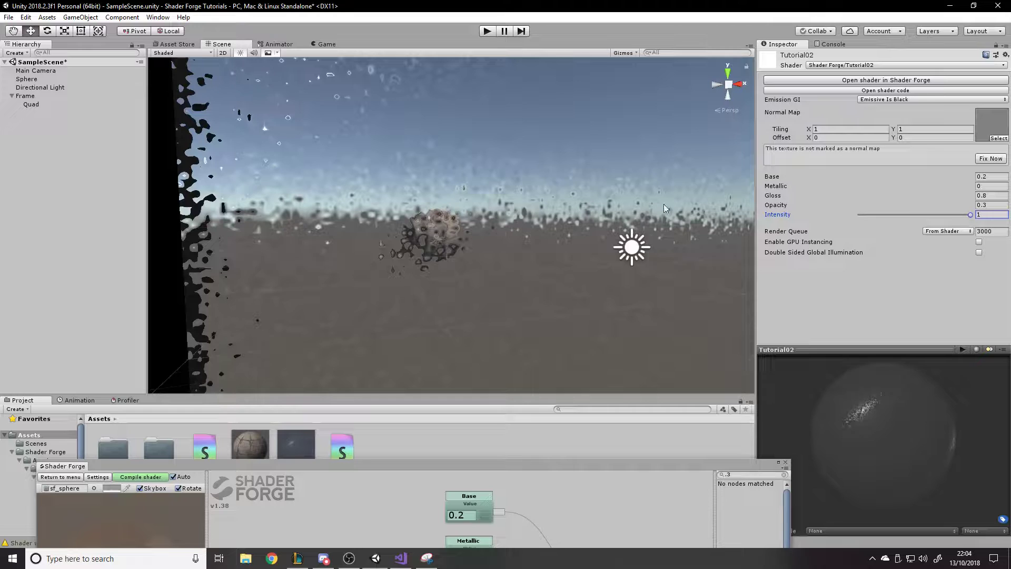
right_drag(663, 204, 614, 209)
key(s)
key(w)
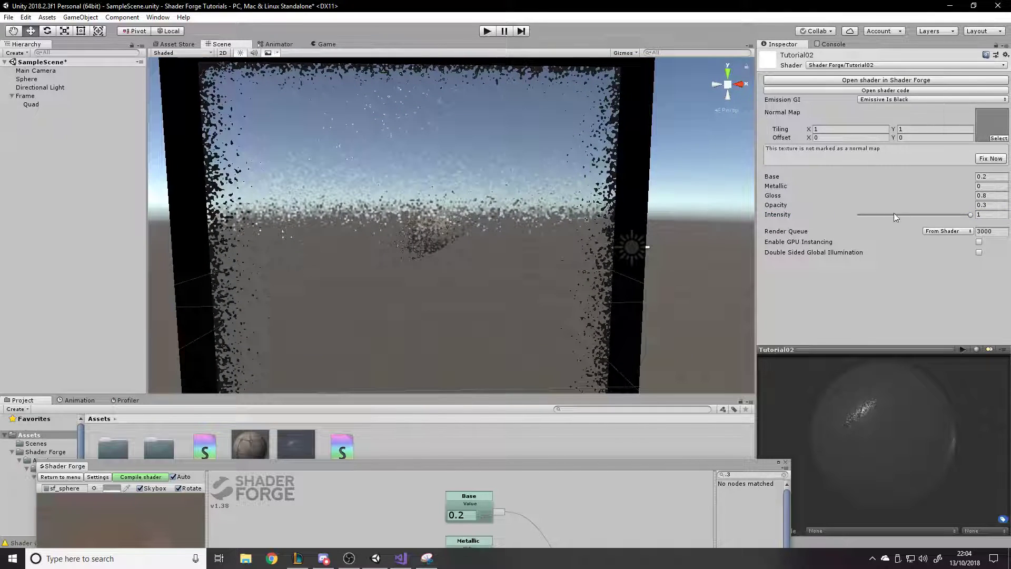
drag(895, 216, 861, 216)
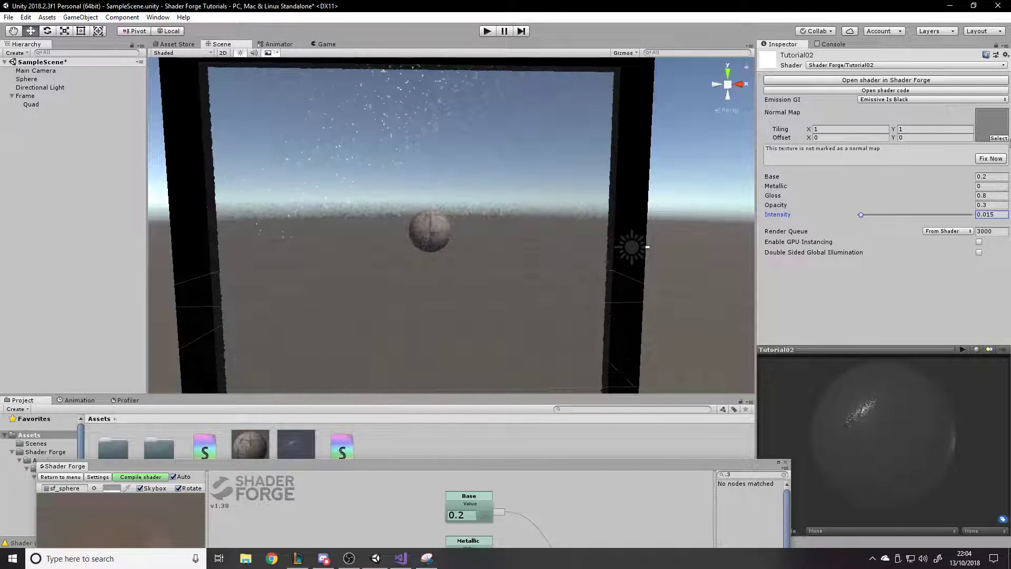
- Try several preset textures as the Normal Map, including preset_highlight and preset_unlit
click(998, 138)
scroll(688, 197, up, 5)
scroll(698, 219, up, 5)
scroll(698, 219, down, 4)
click(727, 165)
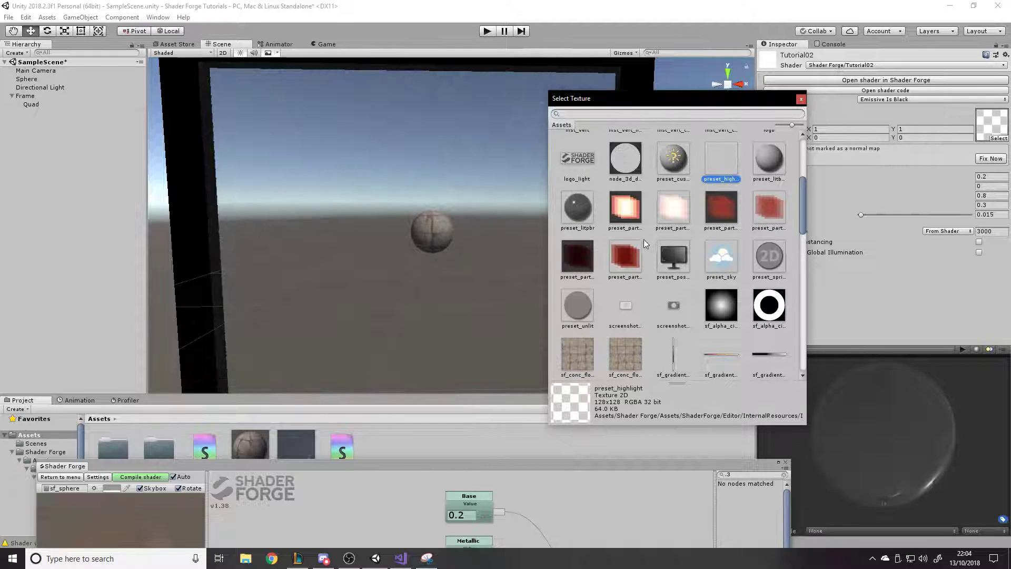
click(585, 257)
click(584, 213)
click(581, 294)
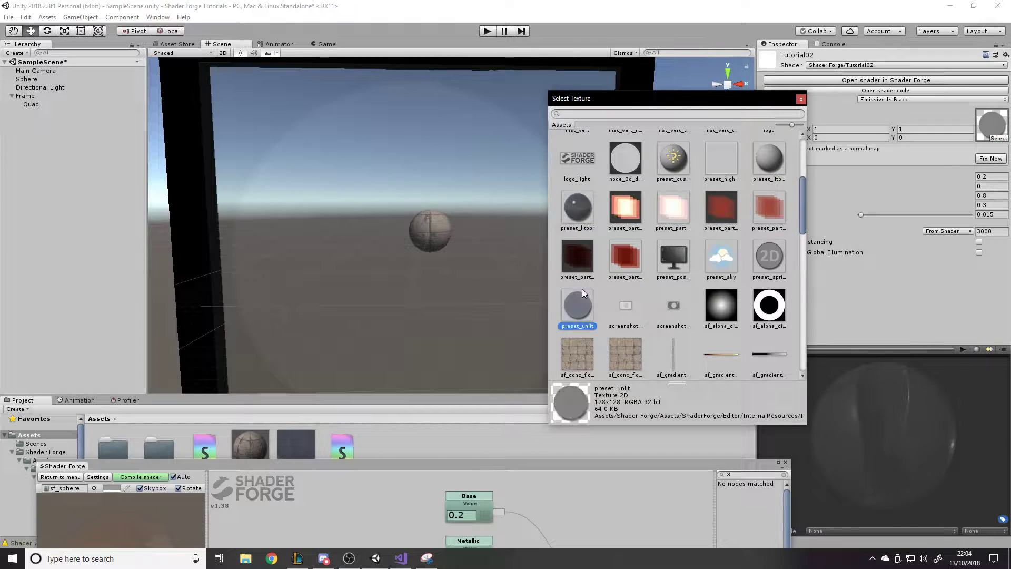
- Assign the concrete floor normal texture as the Normal Map and set Intensity to about 0.247, checking the refraction in the scene
scroll(626, 309, down, 1)
click(629, 322)
double_click(618, 327)
drag(863, 188, 889, 189)
scroll(547, 252, down, 6)
middle_drag(527, 252, 566, 253)
scroll(566, 253, up, 6)
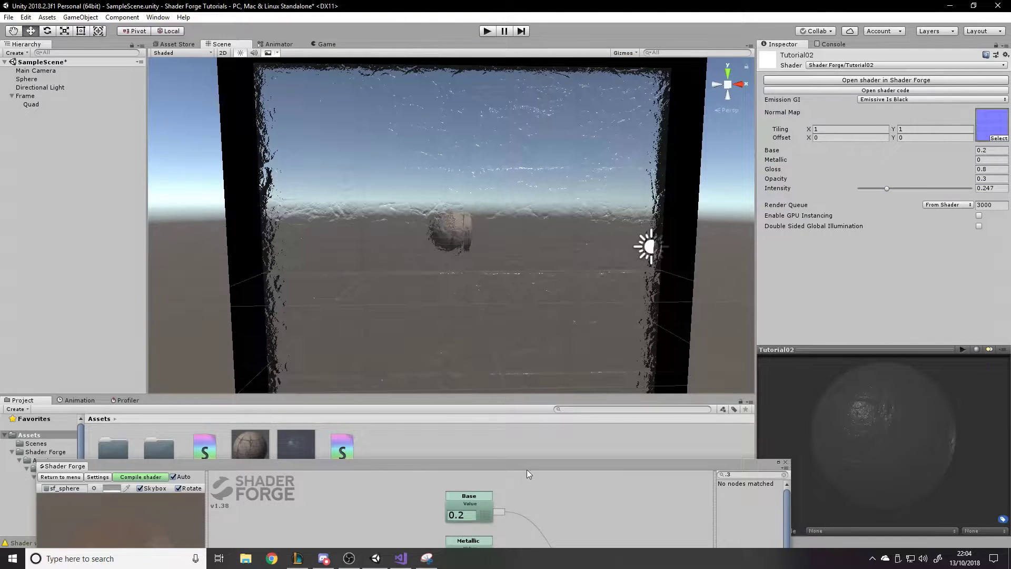
- Bring the Shader Forge window fully into view and review the whole node graph from the UV coordinates to the Main node
drag(526, 467, 579, 153)
drag(539, 461, 624, 46)
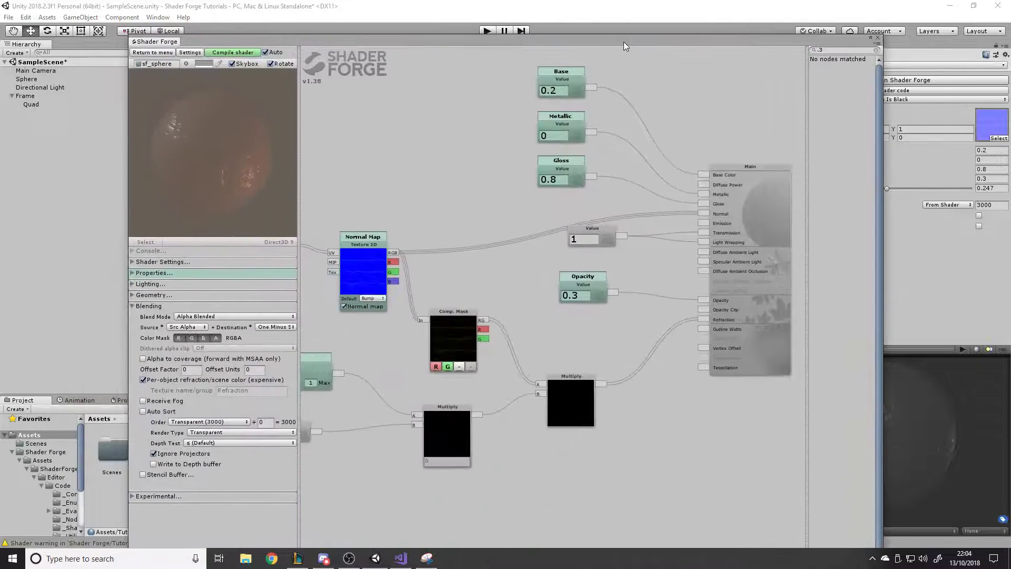
scroll(328, 157, up, 2)
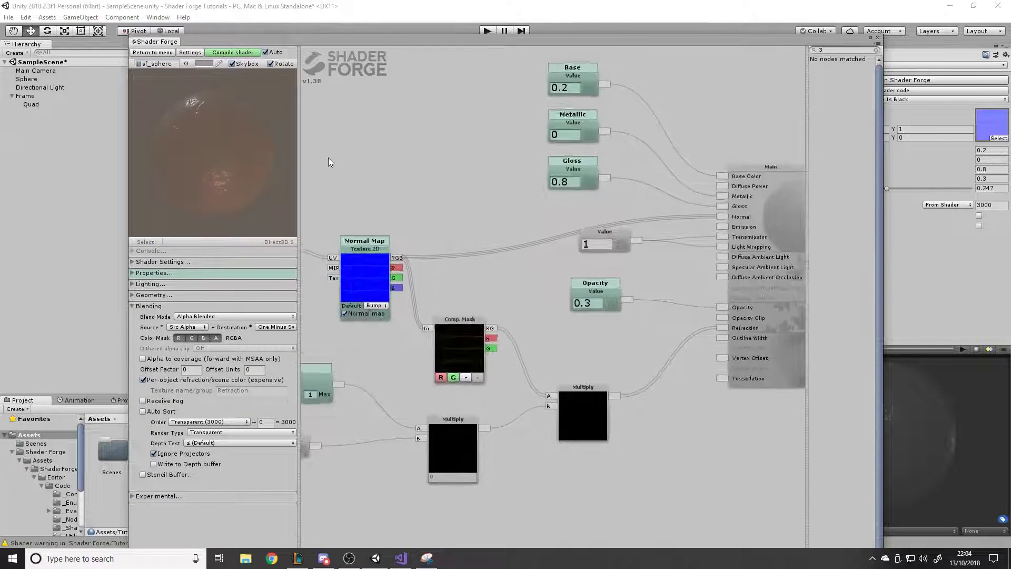
scroll(589, 255, down, 3)
scroll(353, 217, up, 4)
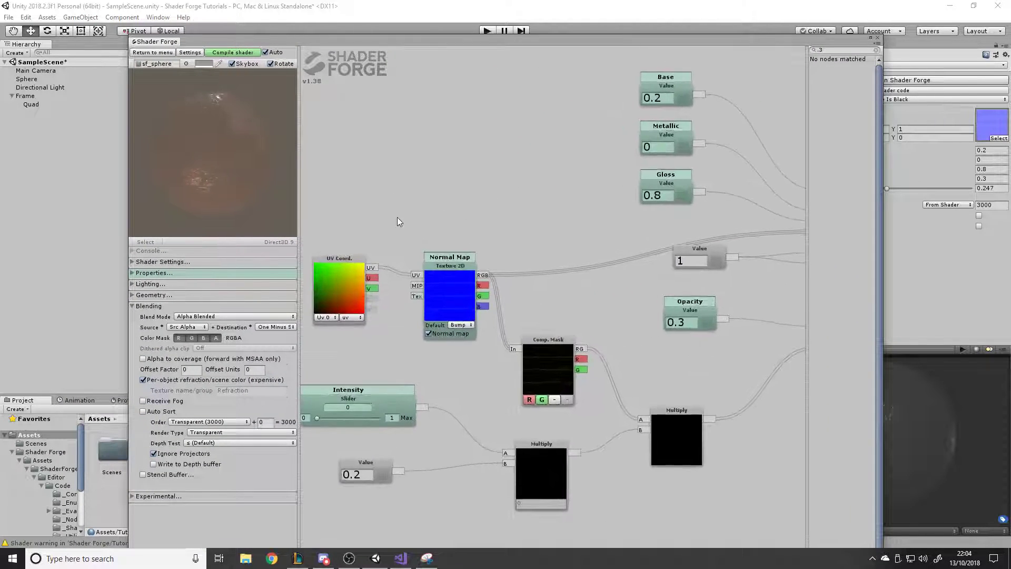
middle_drag(549, 121, 401, 193)
middle_drag(468, 118, 488, 154)
middle_drag(682, 214, 633, 185)
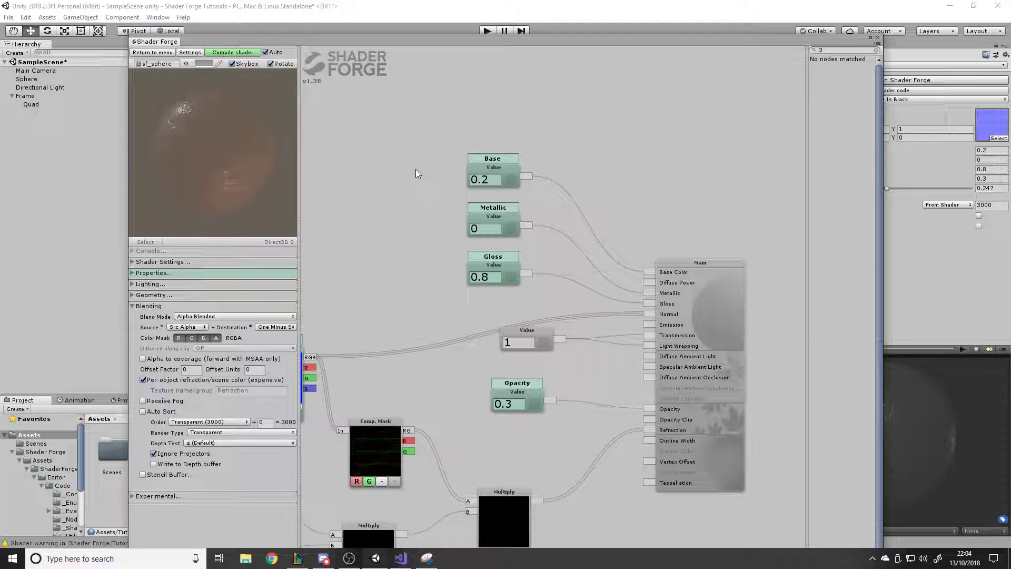
- Open the online documentation for the Metallic value node and for the Main node
right_click(514, 218)
click(540, 247)
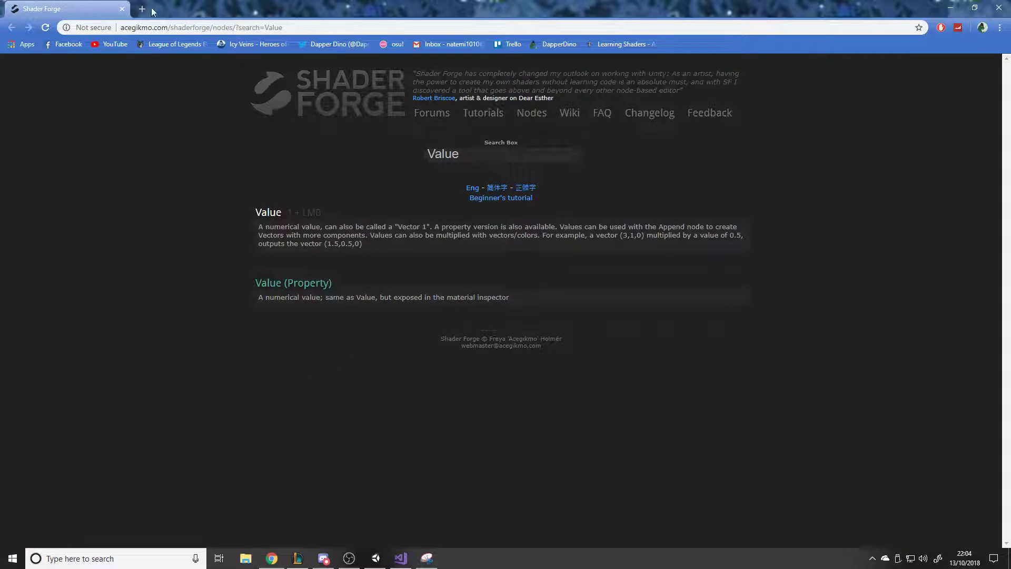
click(950, 8)
right_click(694, 287)
click(746, 308)
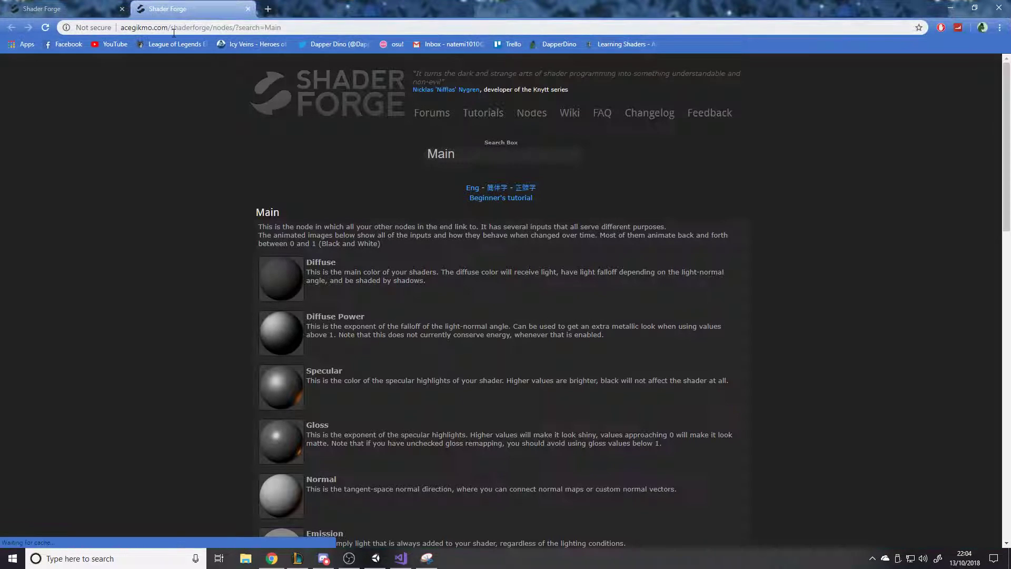
- Read the Gloss entry in the Main node documentation, revisit the Value page, and return to the Shader Forge graph
scroll(311, 284, down, 3)
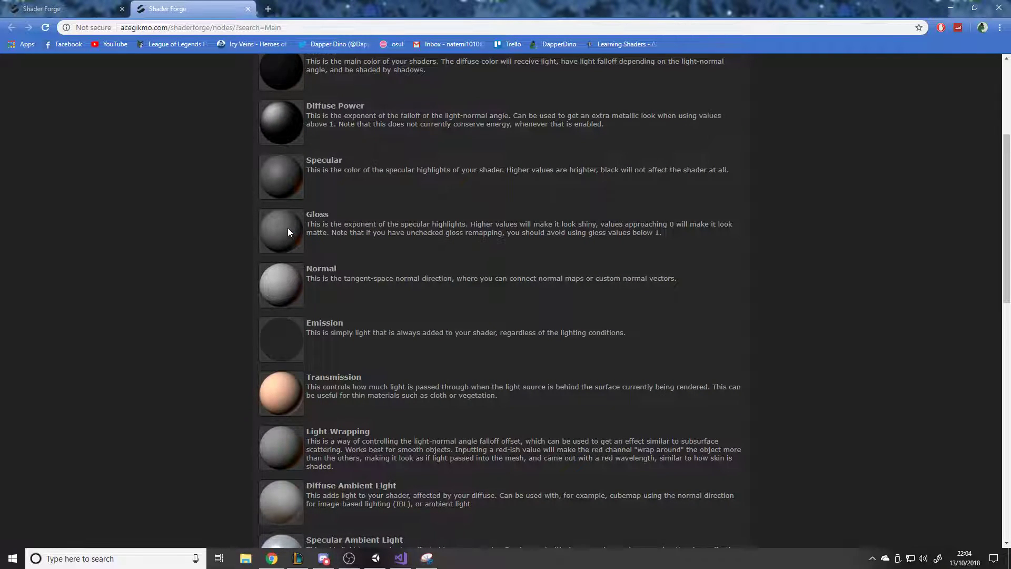
drag(495, 225, 609, 225)
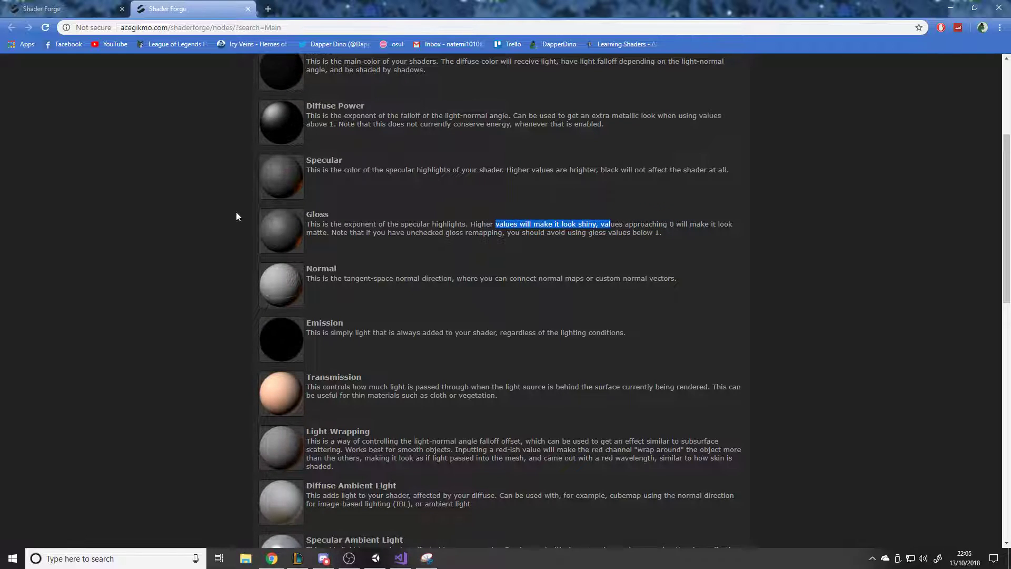
drag(306, 216, 331, 214)
click(339, 206)
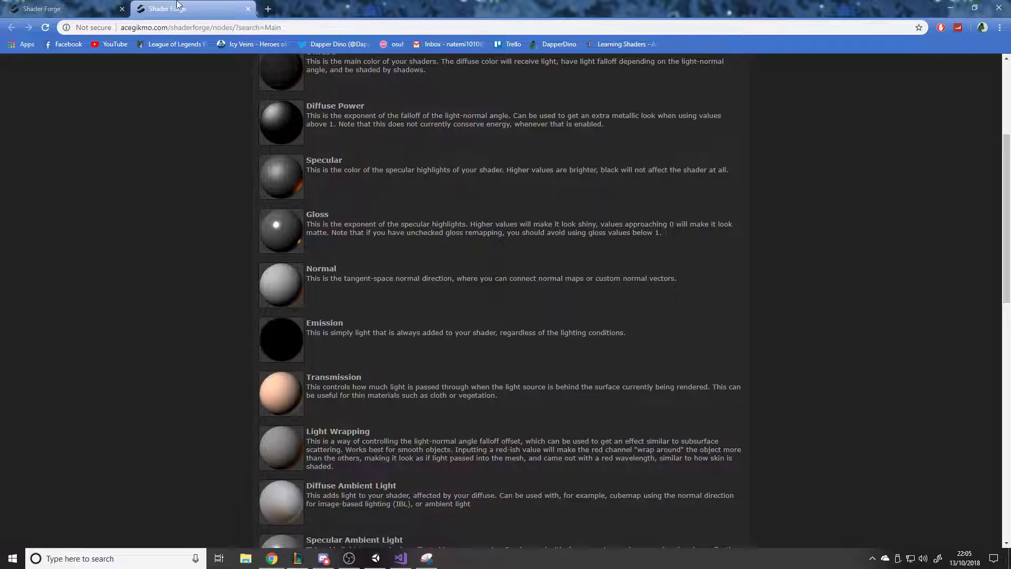
click(63, 8)
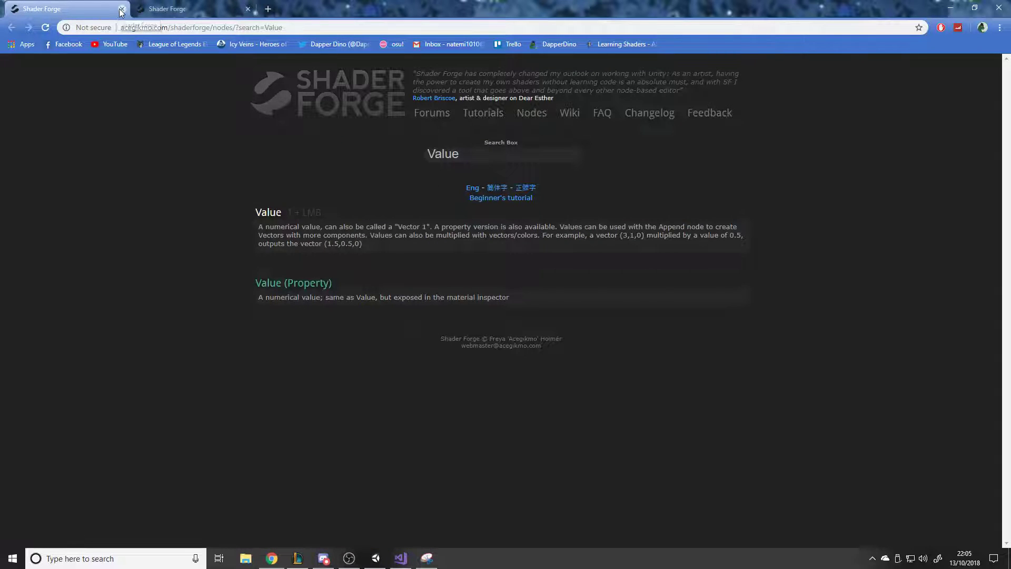
click(158, 10)
key(alt+Tab)
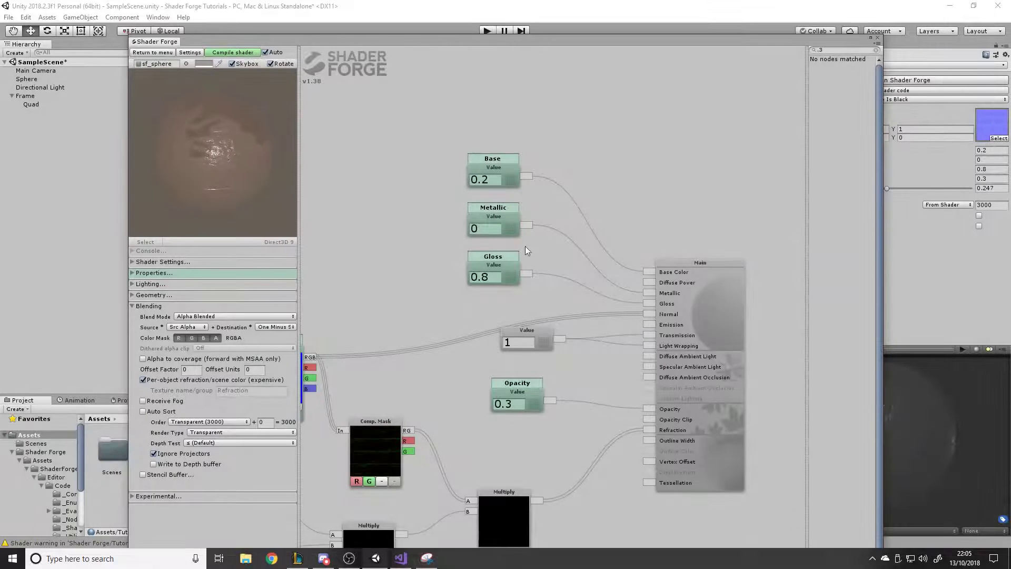
- Delete the UV Coord. node connected to the Normal Map node
scroll(646, 111, down, 5)
scroll(577, 238, up, 5)
scroll(641, 253, down, 4)
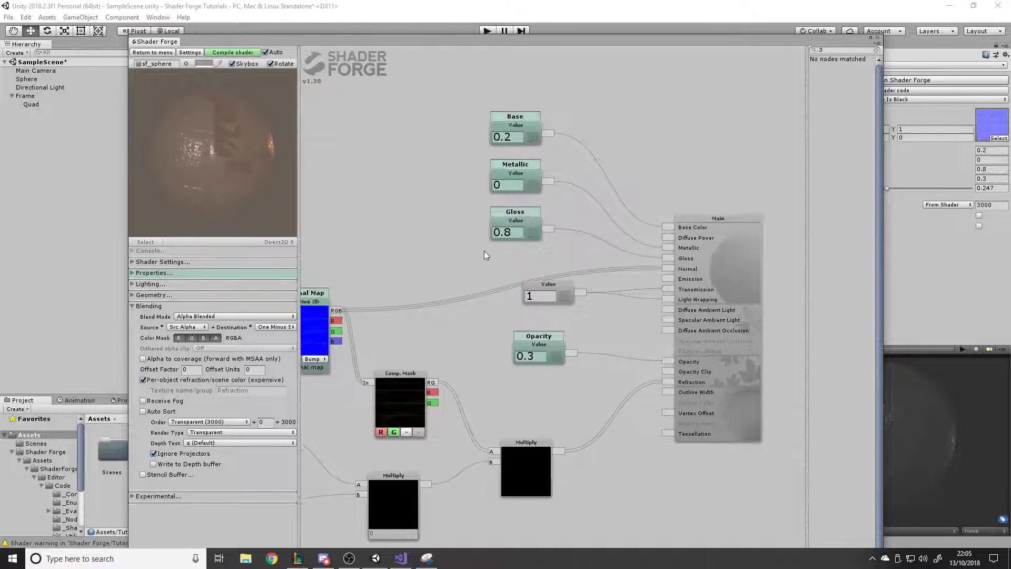
scroll(408, 286, up, 4)
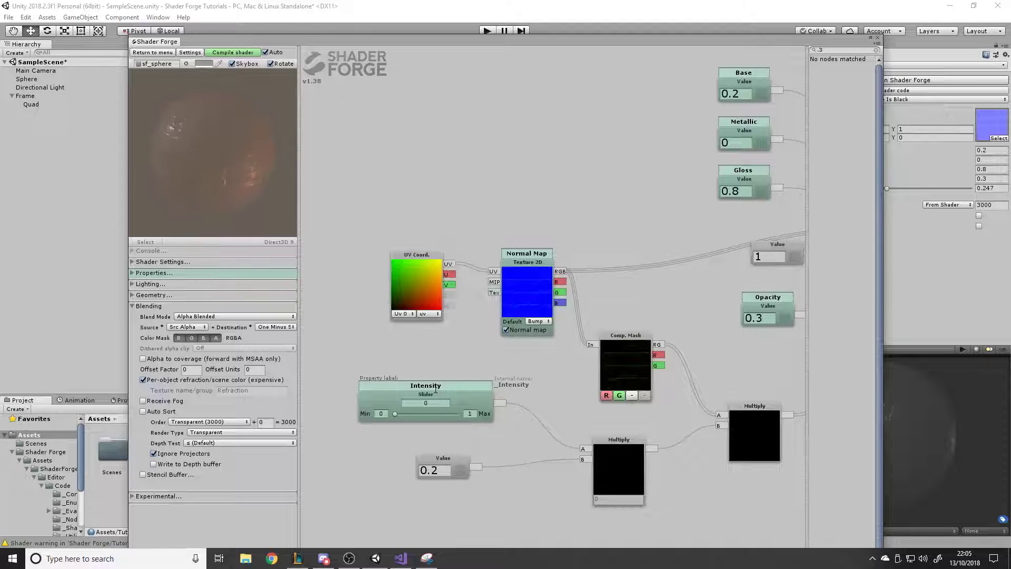
click(436, 258)
key(Delete)
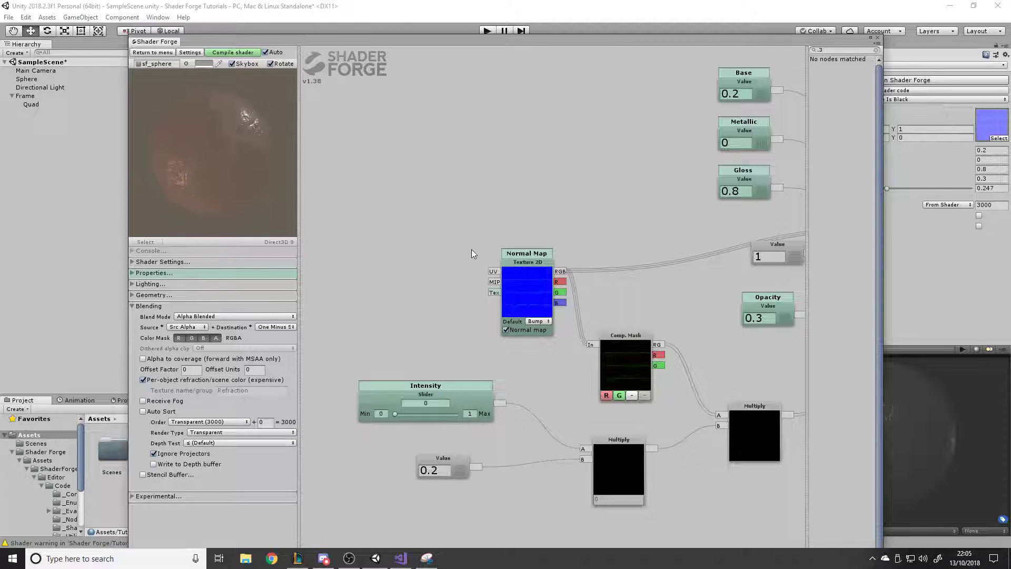
- Test the Intensity slider node at about 0.67 and 0 against the preview sphere, and set it to 1
scroll(338, 207, down, 5)
scroll(545, 313, up, 4)
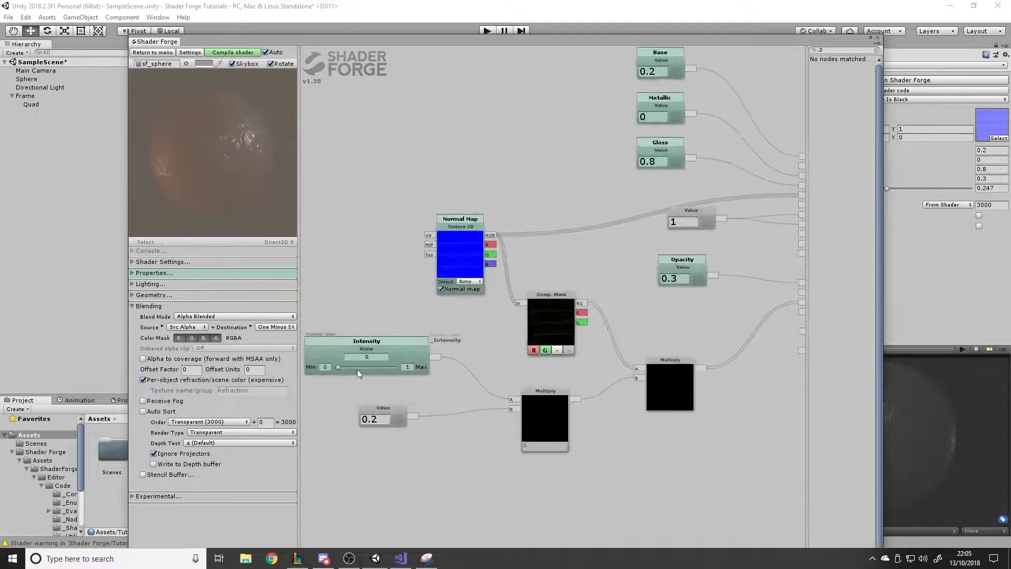
drag(337, 368, 376, 369)
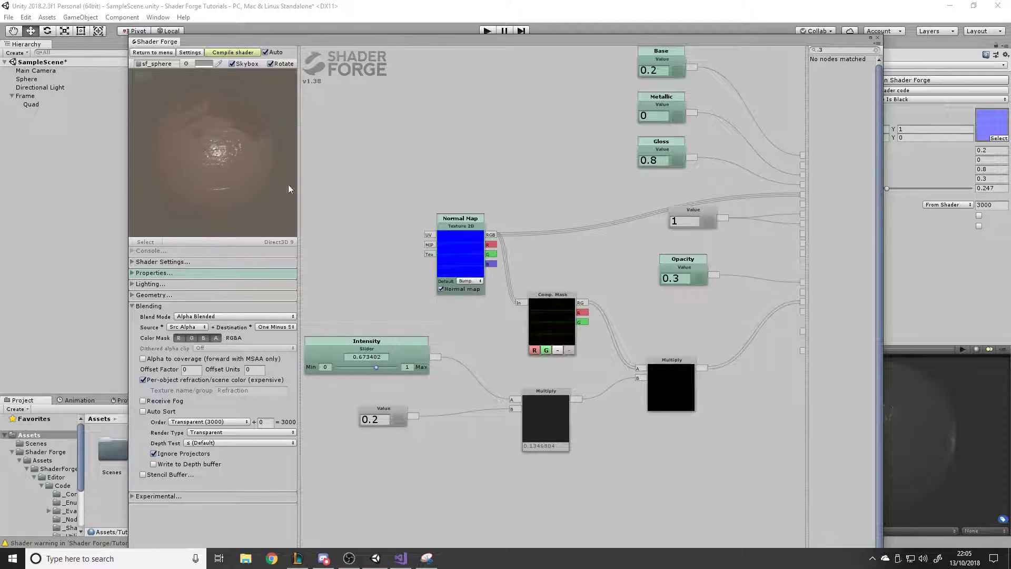
scroll(463, 322, down, 3)
drag(222, 163, 256, 74)
click(270, 63)
drag(363, 349, 319, 351)
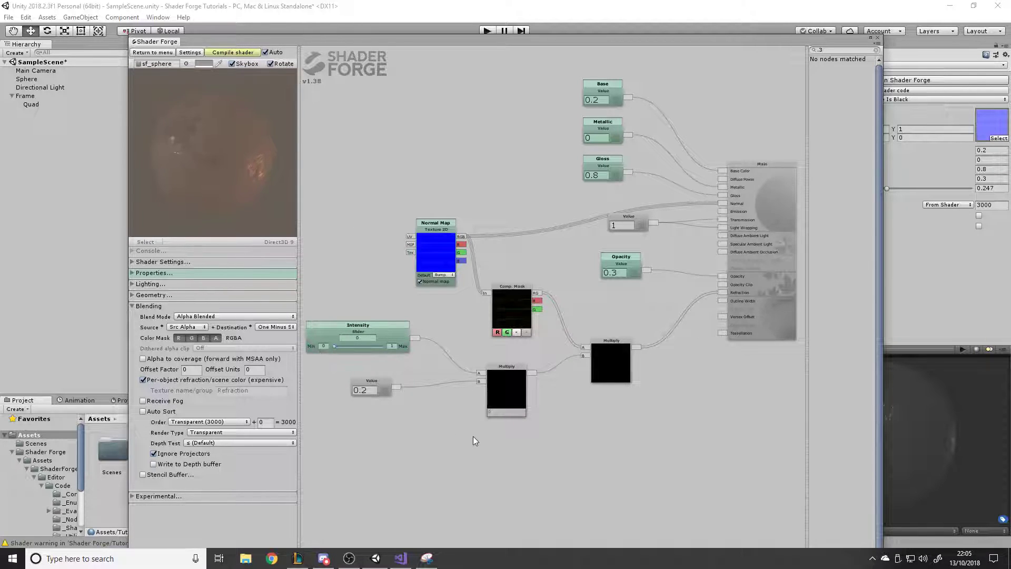
drag(334, 346, 383, 346)
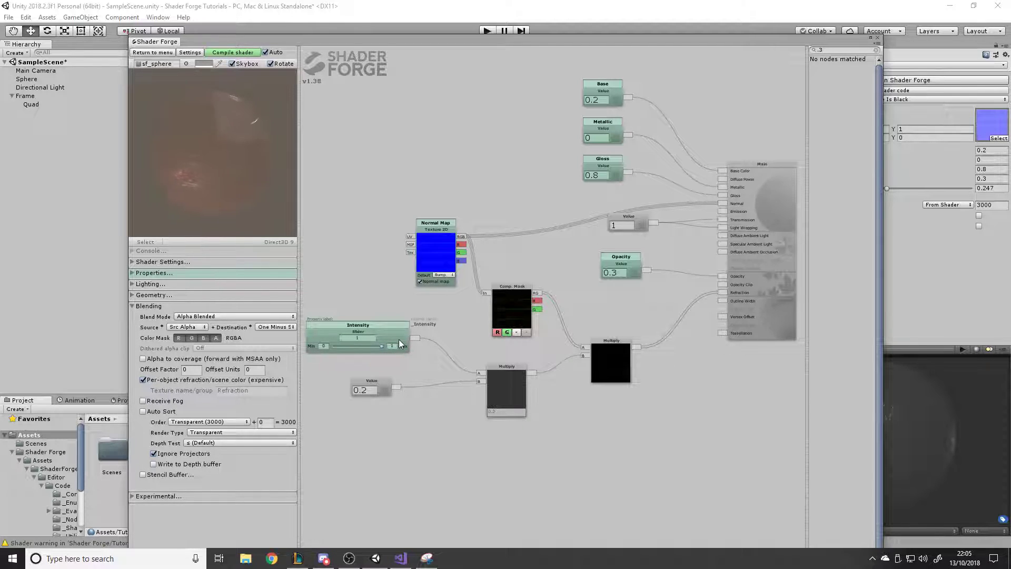
- Include the blue channel in the component mask fed by the Normal Map
scroll(501, 278, up, 2)
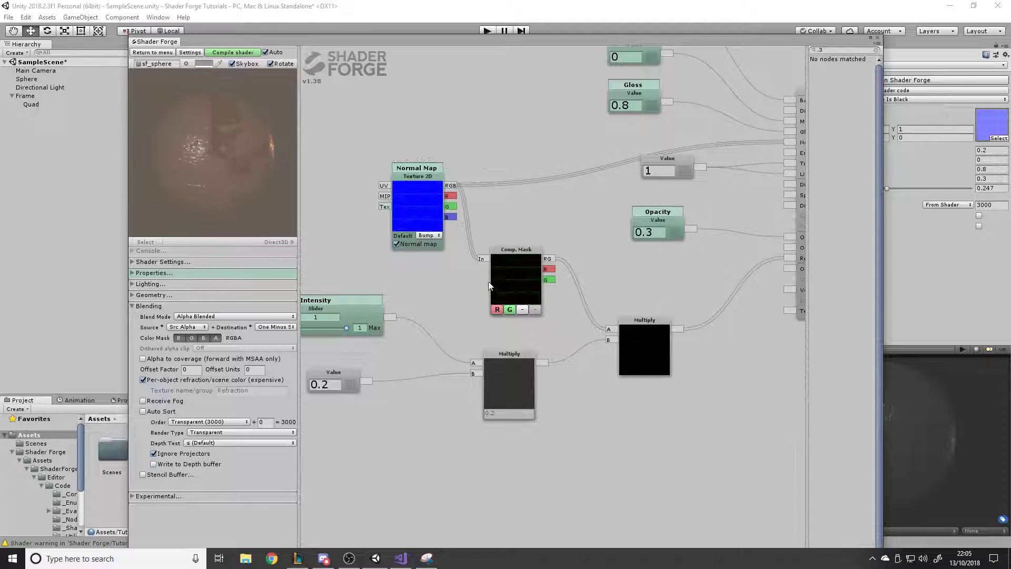
click(523, 310)
click(537, 357)
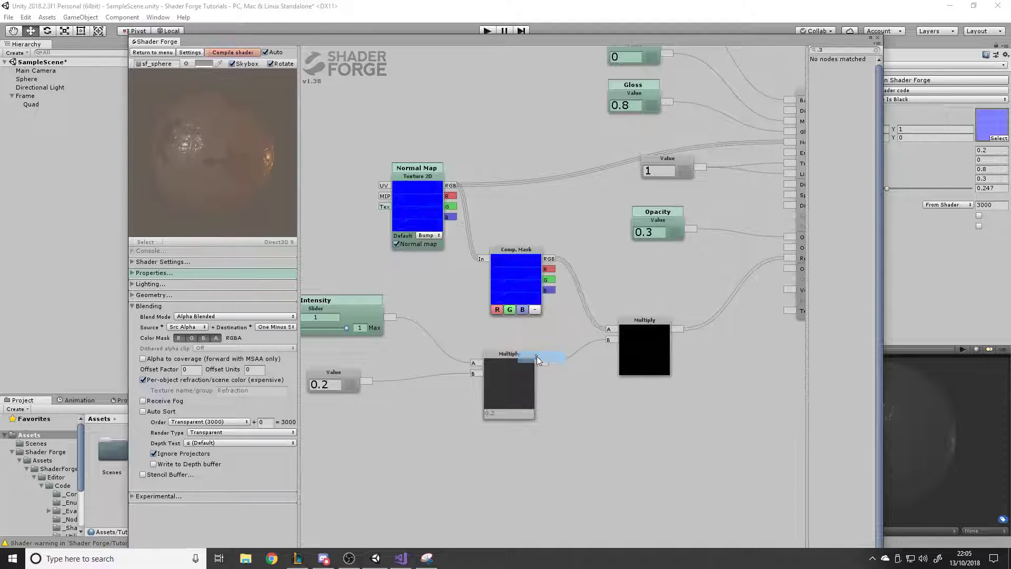
- Remove the blue channel from the component mask fed by the Normal Map, keeping only red and green
click(523, 310)
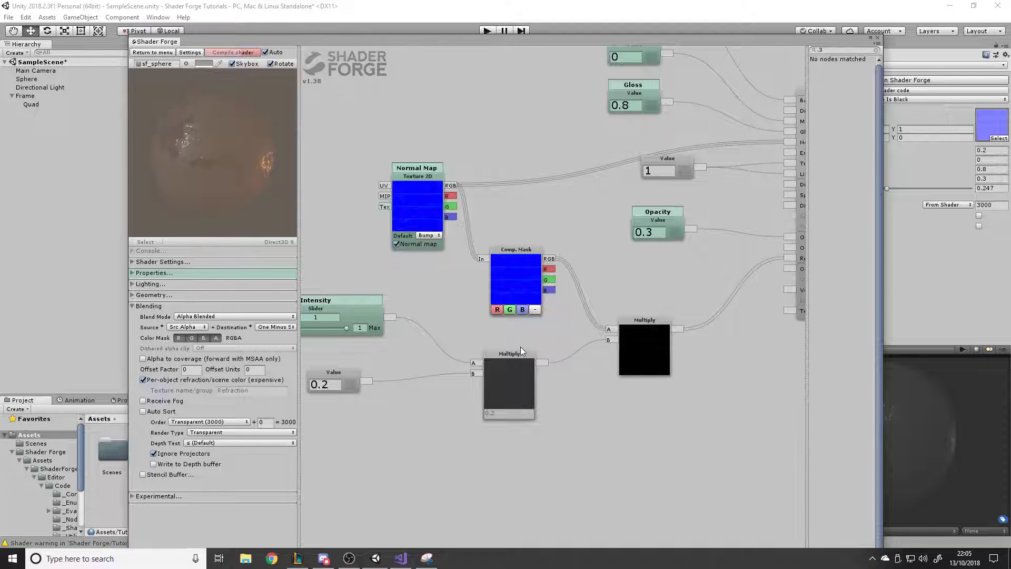
click(522, 309)
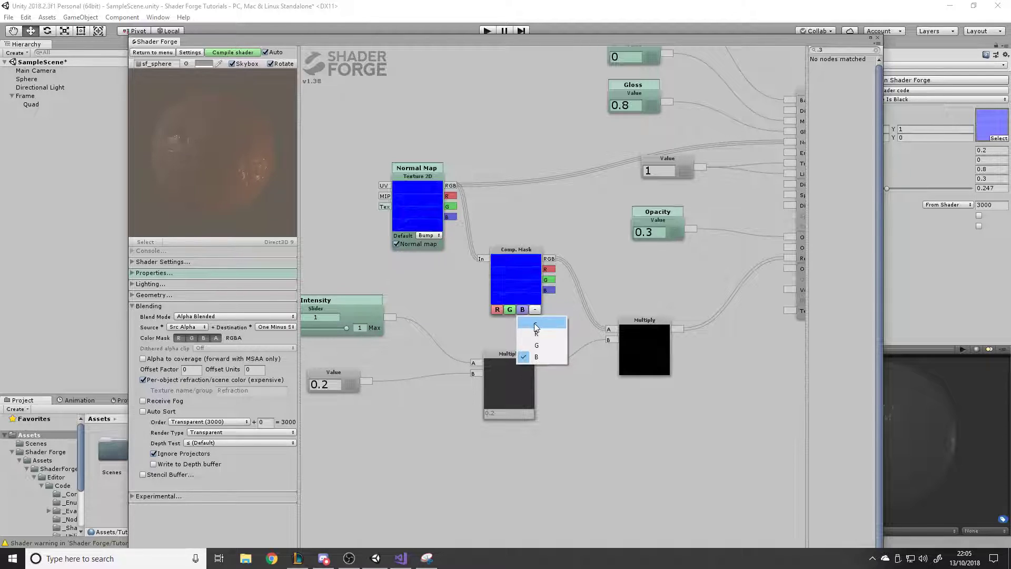
click(536, 324)
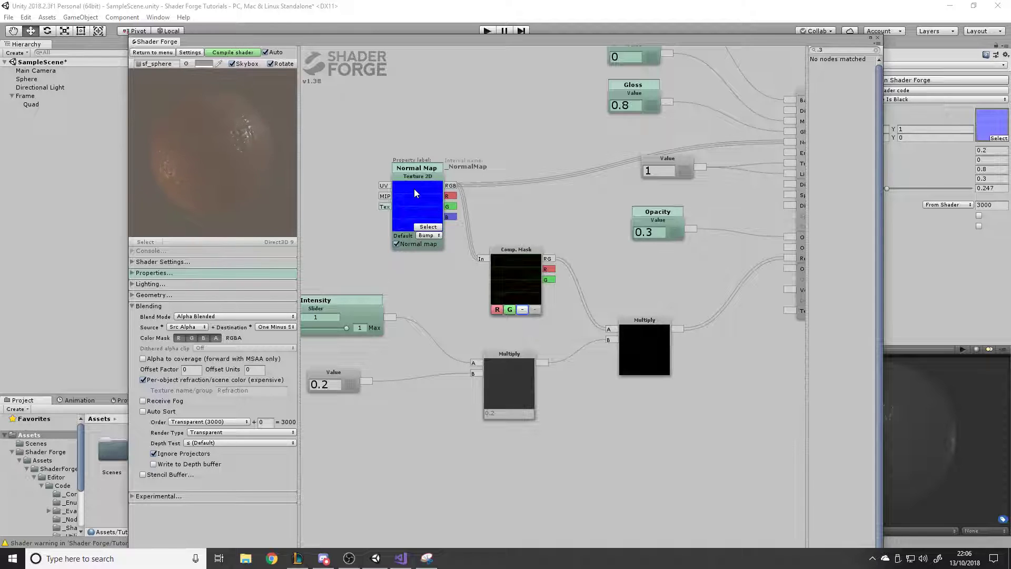
- Examine the complete node graph, from the Normal Map and Intensity nodes to the Opacity value and Main node
scroll(463, 200, down, 2)
scroll(441, 206, up, 2)
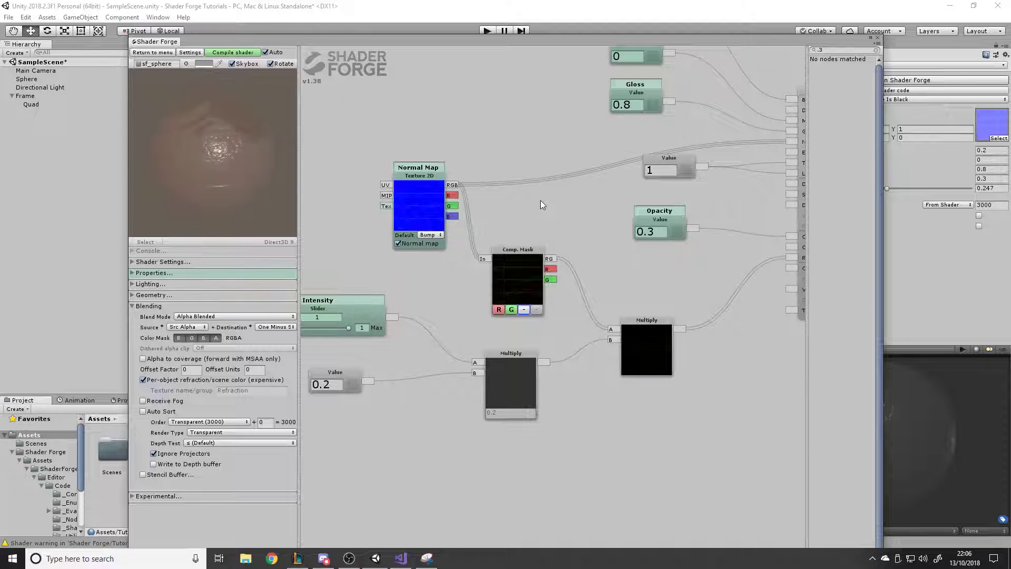
scroll(461, 247, down, 2)
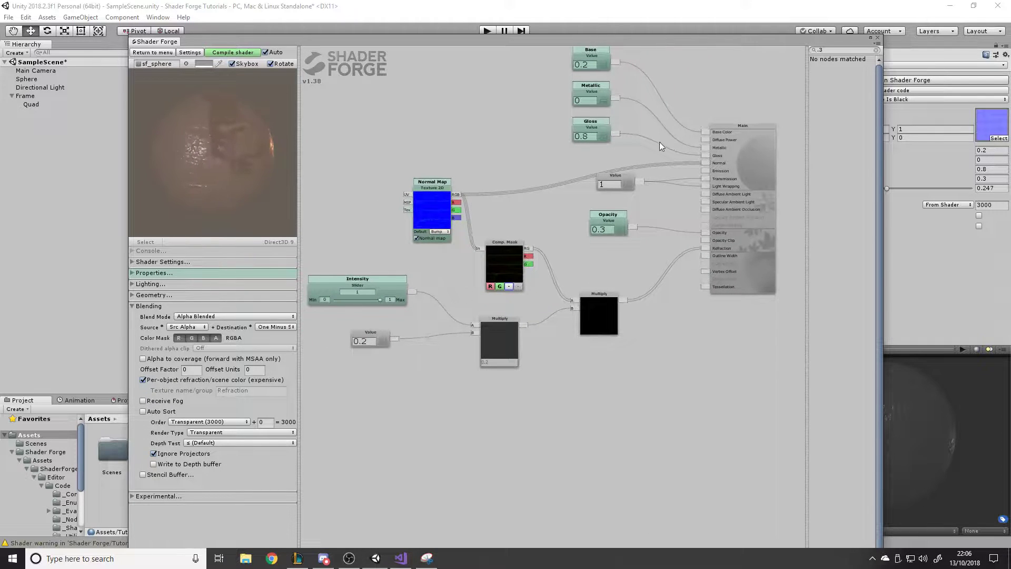
scroll(660, 141, up, 2)
scroll(701, 177, down, 6)
scroll(641, 99, up, 4)
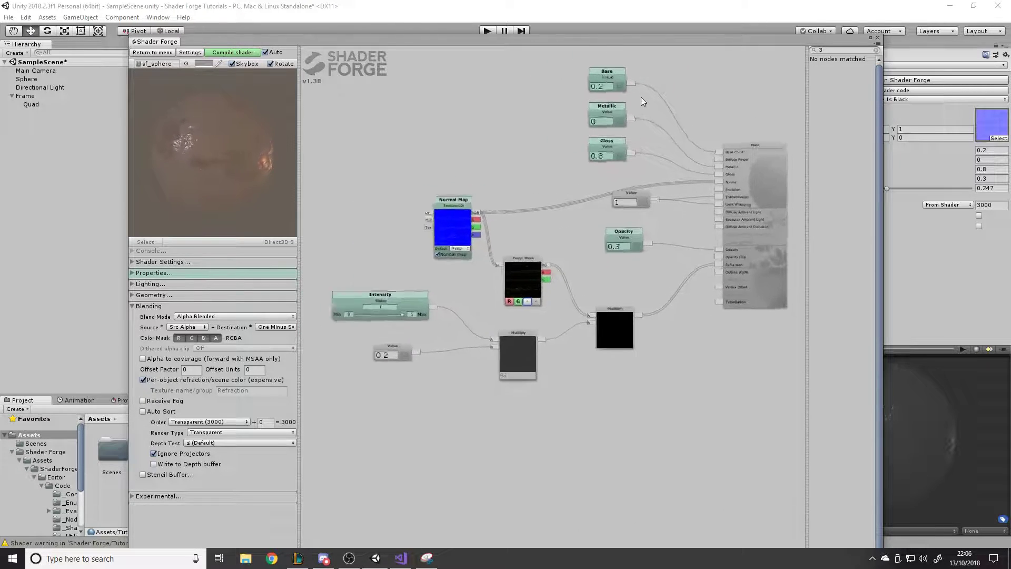
click(611, 270)
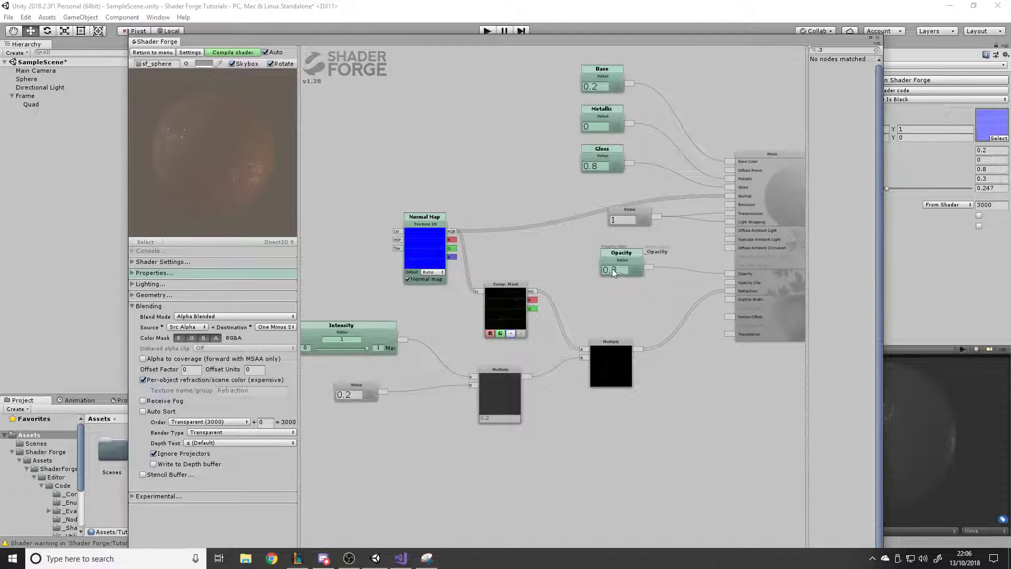
- Move the Shader Forge window clear of the scene and set the Tutorial02 material's Intensity to 0.261 and Opacity to 0.2
drag(792, 41, 726, 410)
drag(971, 180, 954, 286)
mouse_move(889, 188)
mouse_down()
mouse_move(972, 191)
mouse_move(891, 195)
mouse_up()
drag(959, 178, 69, 179)
drag(133, 187, 34, 251)
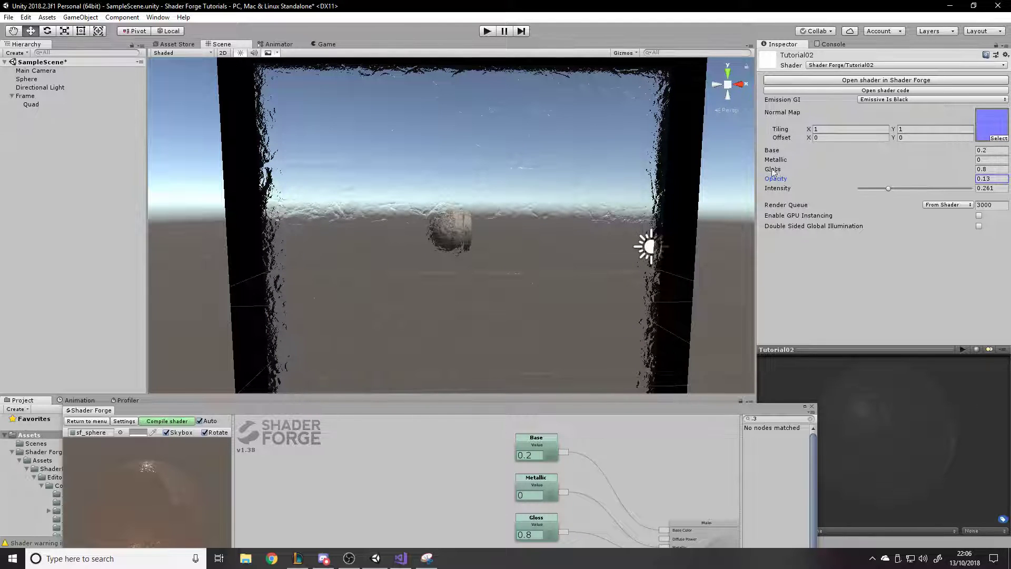
text(0.2)
right_drag(557, 222, 538, 315)
- Dock the Shader Forge window alongside the Scene view
drag(495, 409, 584, 141)
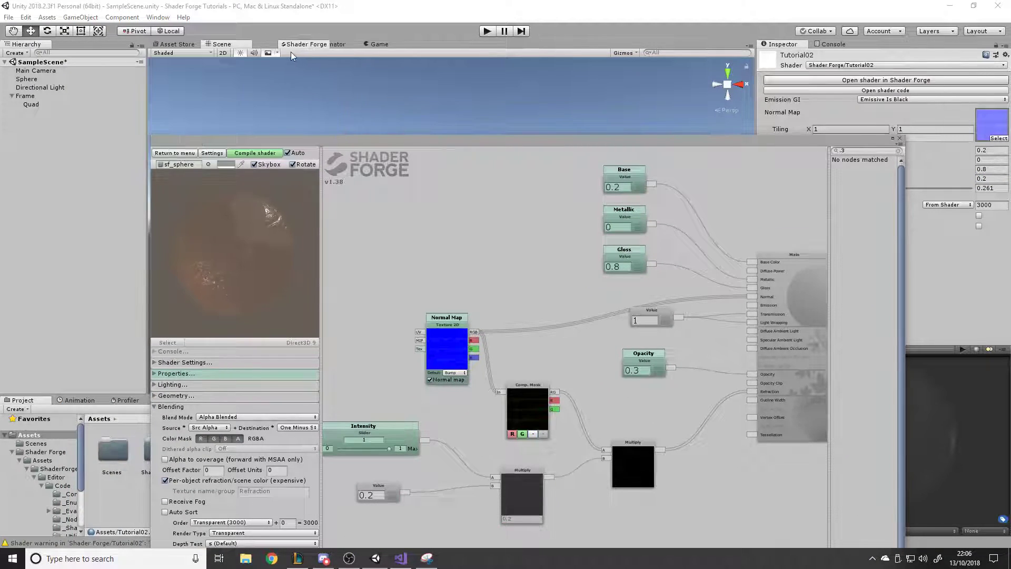